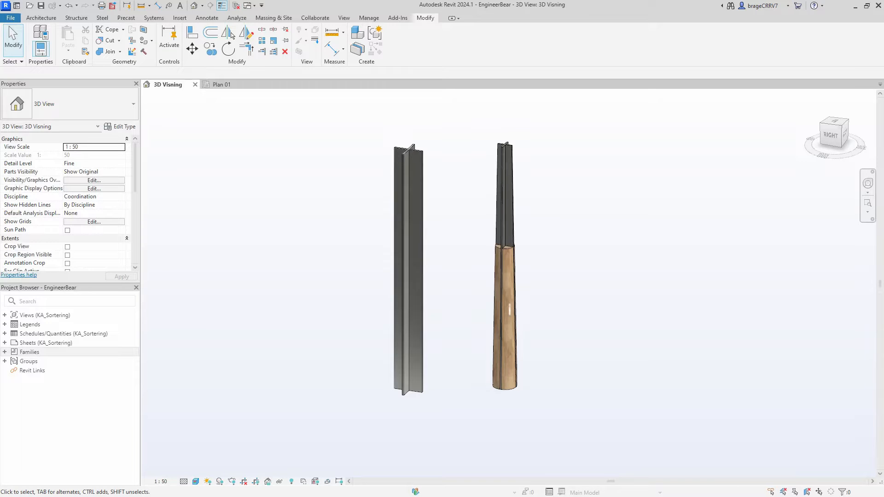
- Switch to the browser to examine the Pinterest photo of the timber column's steel foot, and return to the Revit model
{"action": "key", "text": "alt+Tab"}
{"action": "key", "text": "alt+Tab"}
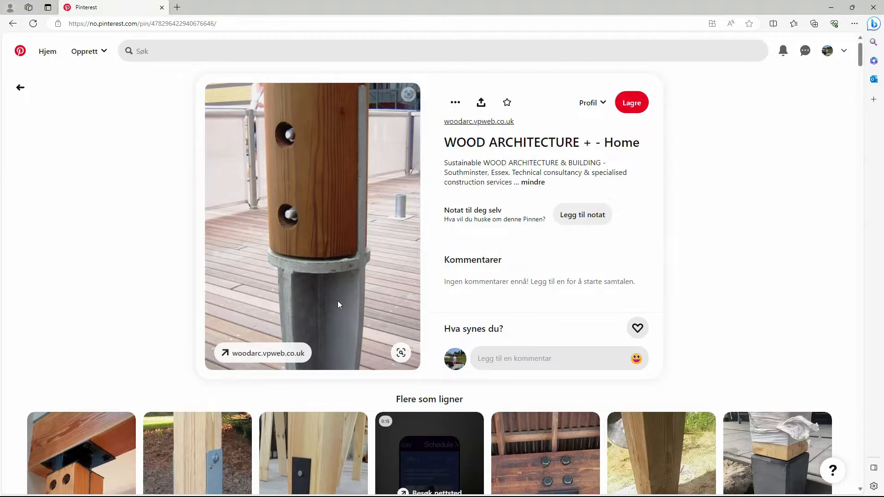
{"action": "key", "text": "alt+Tab"}
{"action": "middle_click_drag", "start_coordinate": [460, 339], "coordinate": [345, 318], "text": "shift"}
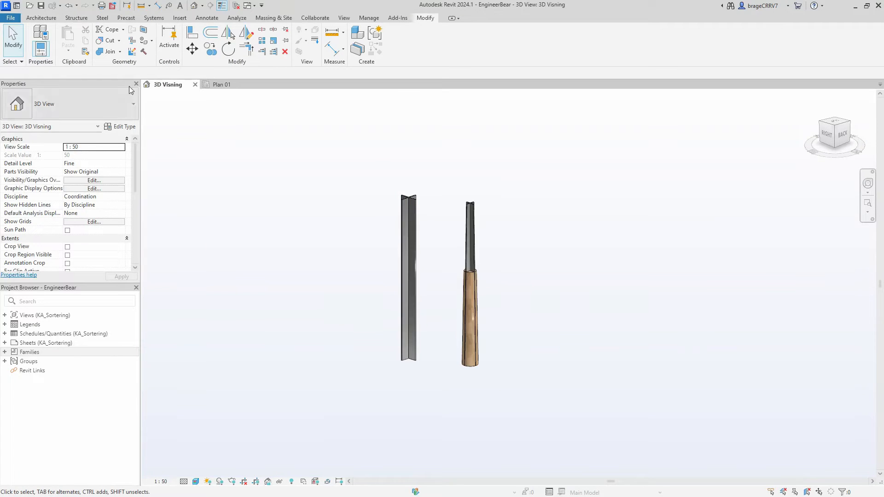
- Create a new family from the Metric Generic Model template
{"action": "left_click", "coordinate": [10, 18]}
{"action": "mouse_move", "coordinate": [39, 56]}
{"action": "left_click", "coordinate": [109, 80]}
{"action": "left_click_drag", "start_coordinate": [532, 169], "coordinate": [527, 192]}
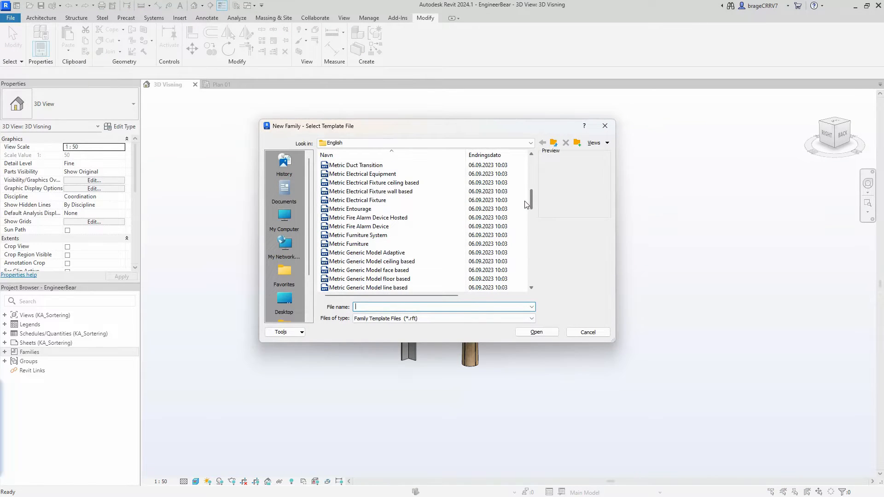
{"action": "scroll", "coordinate": [420, 249], "scroll_direction": "down", "scroll_amount": 7}
{"action": "left_click", "coordinate": [356, 218]}
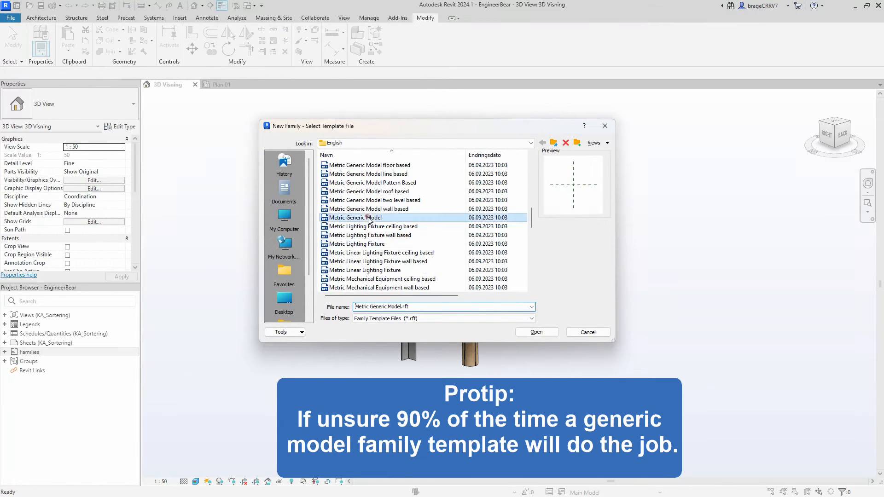
{"action": "left_click", "coordinate": [537, 332]}
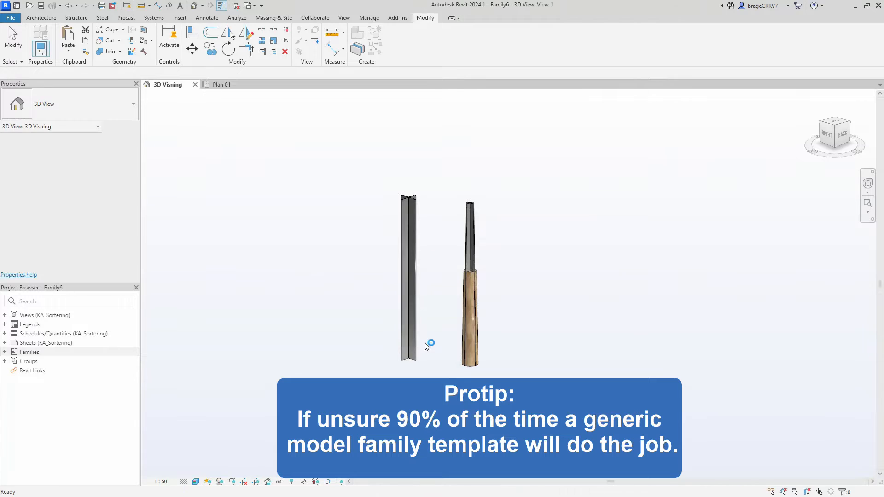
- Draw three vertical reference planes about 52, 552 and 792 mm to the left of the vertical centre plane
{"action": "key", "text": "r"}
{"action": "key", "text": "p"}
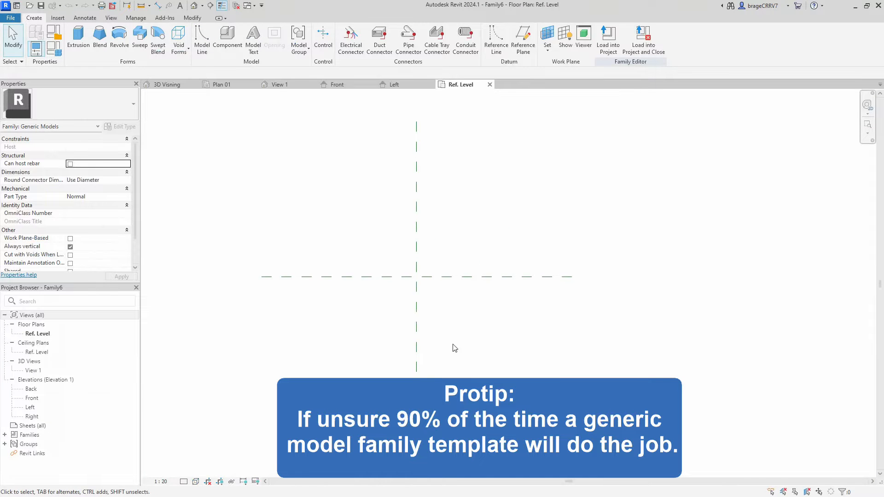
{"action": "left_click", "coordinate": [425, 215]}
{"action": "left_click", "coordinate": [424, 368]}
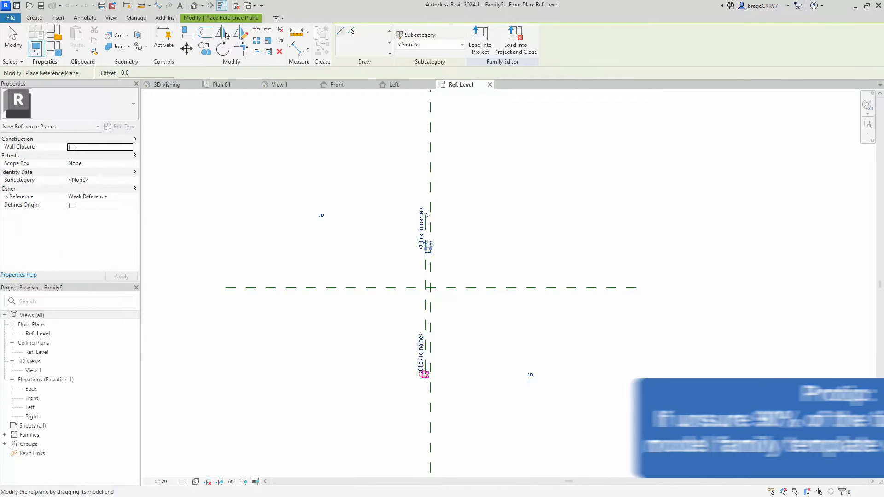
{"action": "left_click", "coordinate": [374, 218]}
{"action": "left_click", "coordinate": [373, 372]}
{"action": "left_click", "coordinate": [350, 216]}
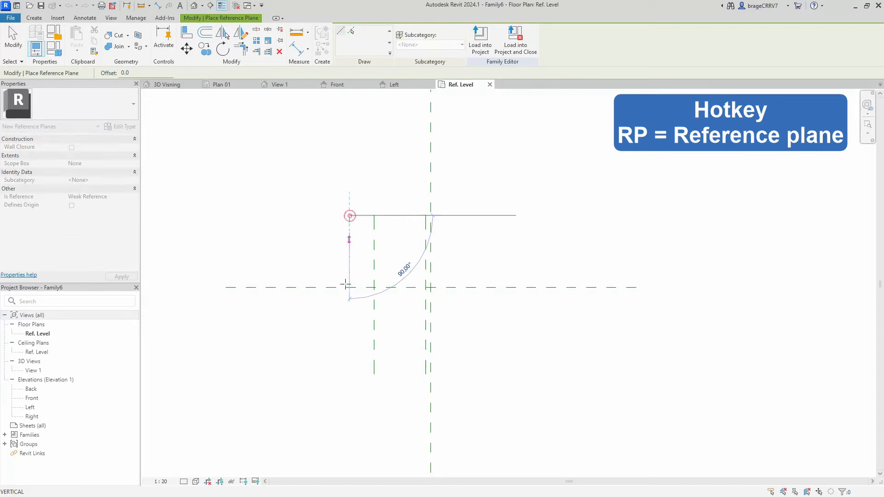
{"action": "left_click", "coordinate": [350, 371]}
{"action": "key", "text": "Escape"}
- Mirror the three new vertical reference planes to the other side of the vertical centre plane
{"action": "scroll", "coordinate": [429, 248], "scroll_direction": "up", "scroll_amount": 2}
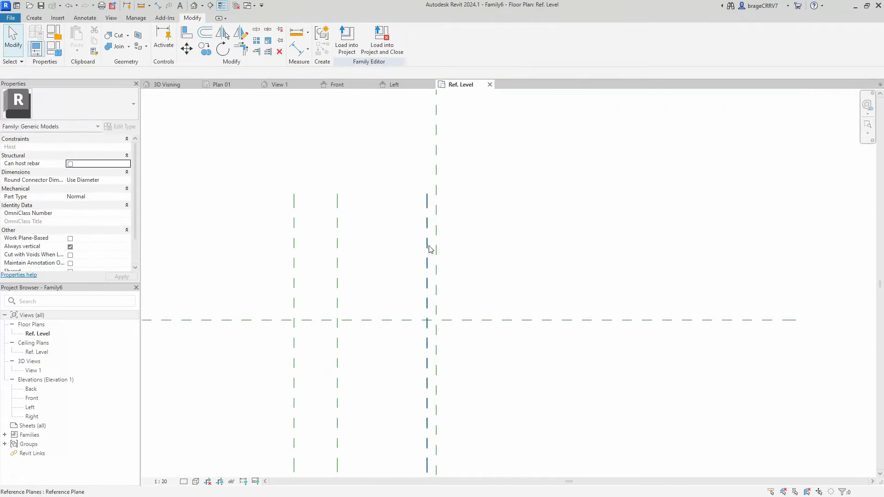
{"action": "left_click_drag", "start_coordinate": [430, 247], "coordinate": [269, 216]}
{"action": "key", "text": "m"}
{"action": "key", "text": "m"}
{"action": "left_click", "coordinate": [438, 249]}
{"action": "key", "text": "Escape"}
- Mirror all six vertical reference planes about a drawn 45° diagonal axis through the centre intersection to make matching horizontal planes
{"action": "scroll", "coordinate": [479, 263], "scroll_direction": "down", "scroll_amount": 1}
{"action": "left_click_drag", "start_coordinate": [569, 262], "coordinate": [330, 243]}
{"action": "scroll", "coordinate": [438, 244], "scroll_direction": "up", "scroll_amount": 2}
{"action": "left_click_drag", "start_coordinate": [222, 243], "coordinate": [222, 243]}
{"action": "key", "text": "m"}
{"action": "key", "text": "m"}
{"action": "scroll", "coordinate": [329, 272], "scroll_direction": "down", "scroll_amount": 1}
{"action": "scroll", "coordinate": [351, 259], "scroll_direction": "down", "scroll_amount": 1}
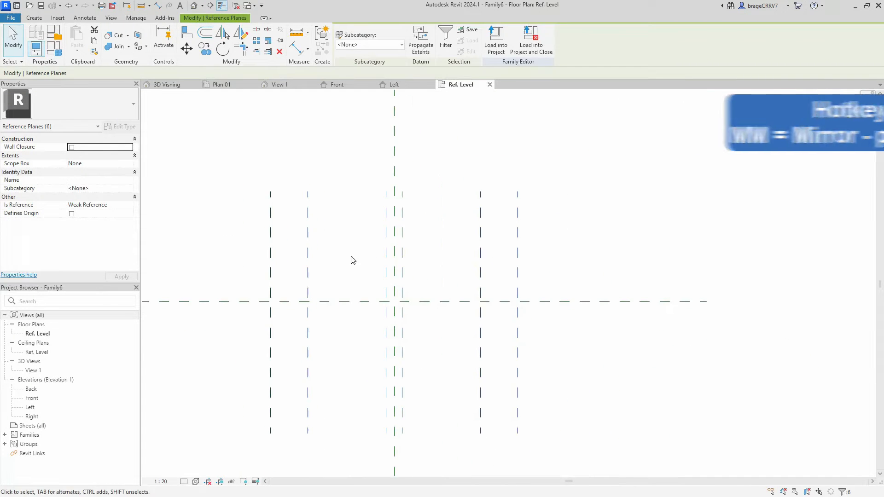
{"action": "key", "text": "d"}
{"action": "key", "text": "m"}
{"action": "left_click", "coordinate": [395, 302]}
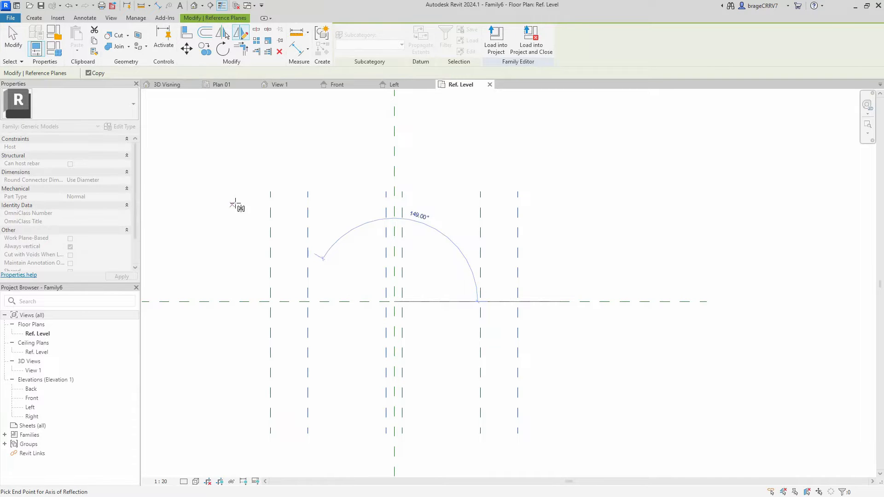
{"action": "left_click", "coordinate": [270, 182]}
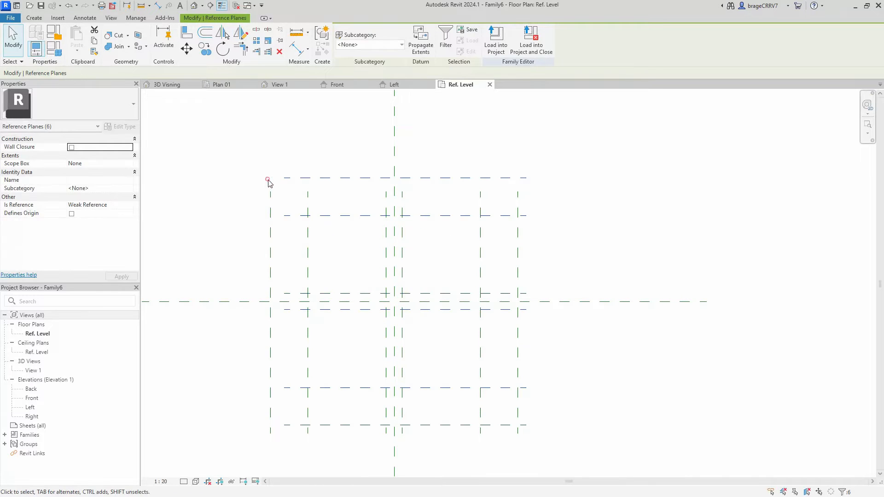
{"action": "middle_click_drag", "start_coordinate": [365, 348], "coordinate": [394, 333]}
{"action": "left_click", "coordinate": [376, 334]}
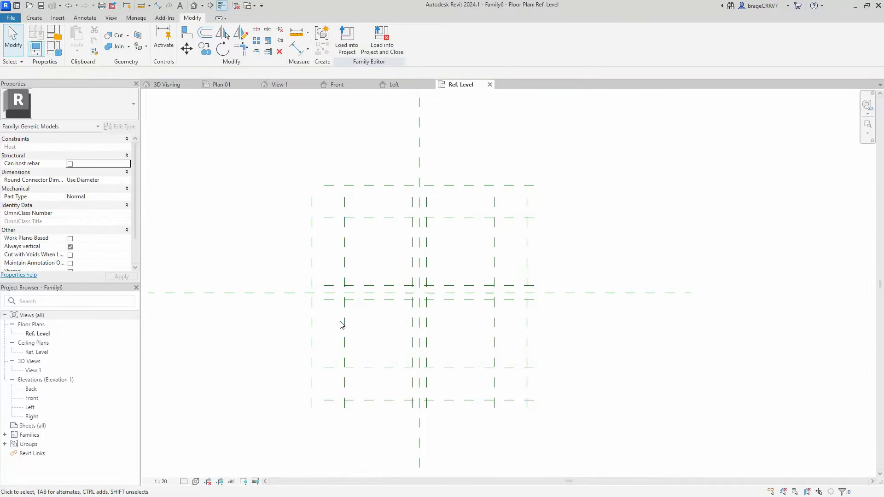
{"action": "scroll", "coordinate": [368, 327], "scroll_direction": "up", "scroll_amount": 1}
{"action": "scroll", "coordinate": [372, 330], "scroll_direction": "up", "scroll_amount": 1}
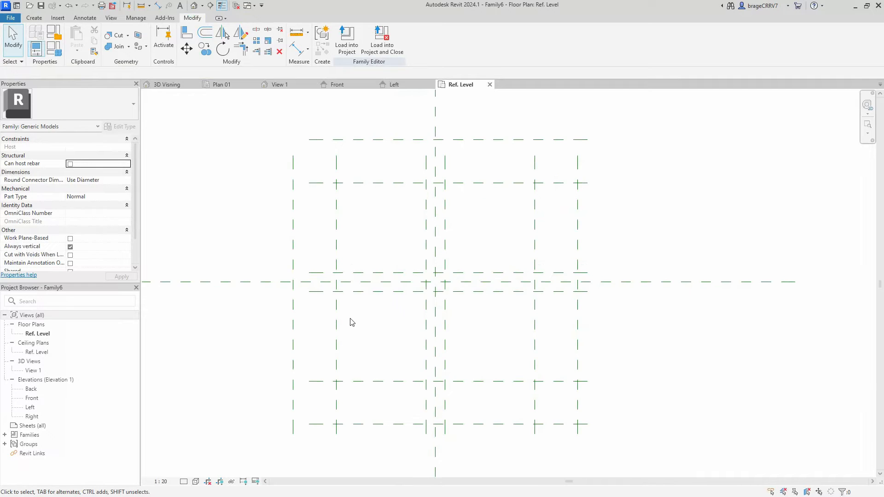
{"action": "scroll", "coordinate": [383, 328], "scroll_direction": "down", "scroll_amount": 1}
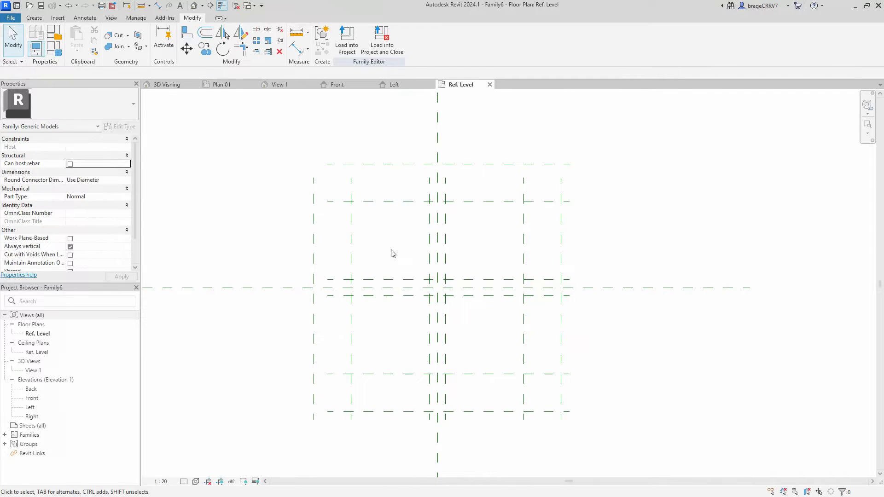
{"action": "middle_click_drag", "start_coordinate": [389, 356], "coordinate": [382, 358]}
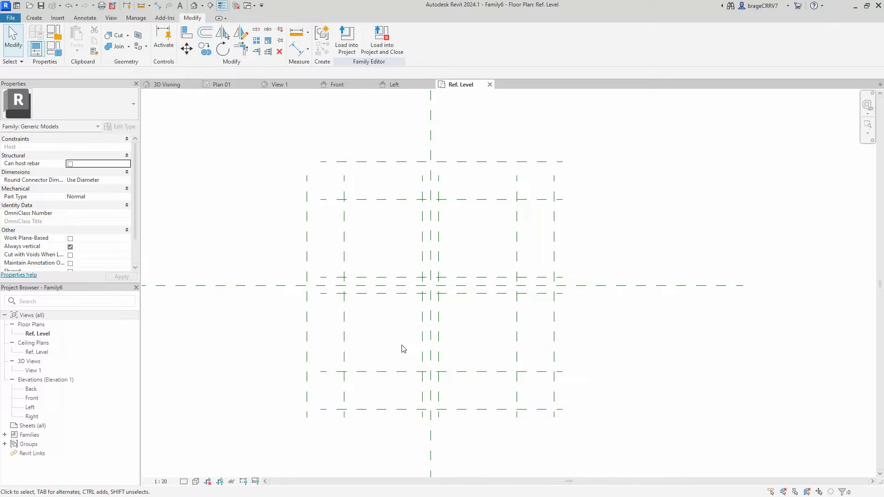
- Add two family type parameters of data type Length named "Foot height" and "Foot thickness"
{"action": "left_click", "coordinate": [54, 49]}
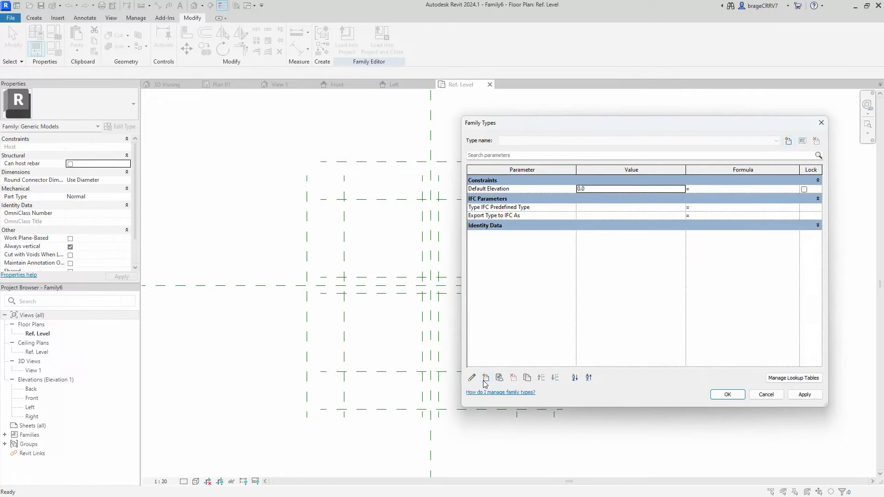
{"action": "left_click", "coordinate": [486, 379]}
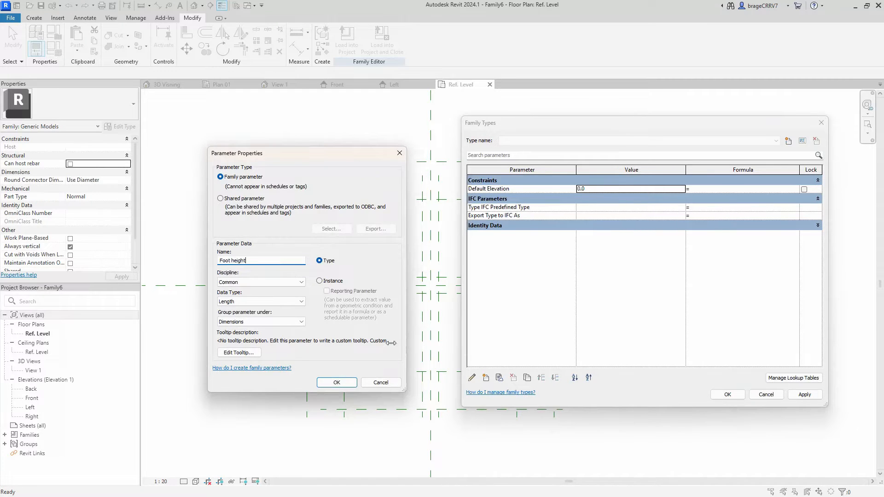
{"action": "left_click", "coordinate": [331, 385]}
{"action": "left_click", "coordinate": [486, 378]}
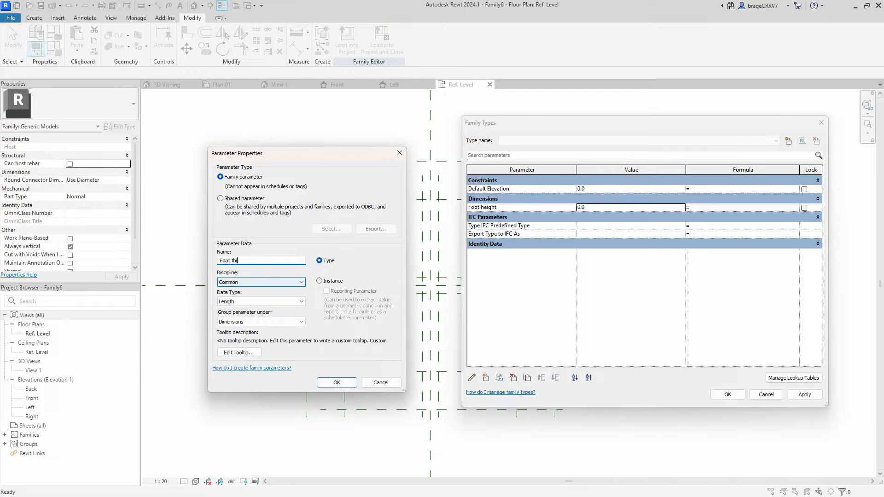
{"action": "left_click", "coordinate": [337, 382]}
- Add the Length type parameters "Foot width top" and "Foot width bot" under Dimensions
{"action": "left_click", "coordinate": [486, 378]}
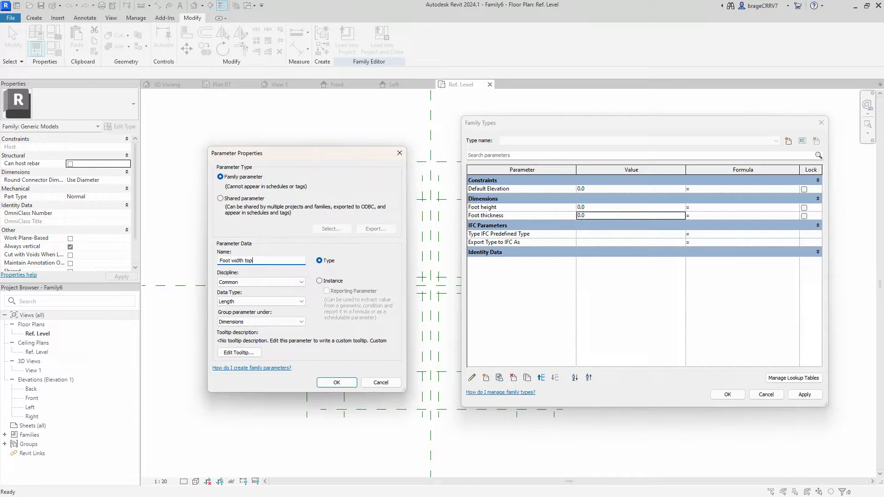
{"action": "left_click", "coordinate": [329, 384]}
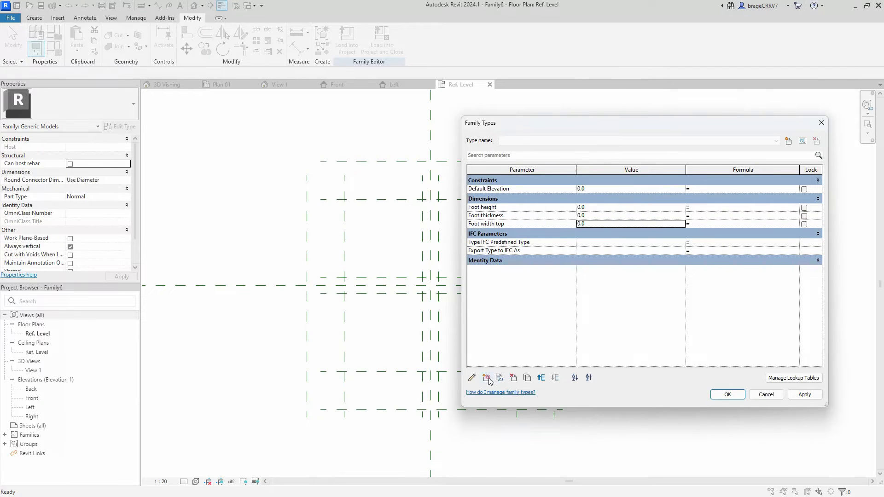
{"action": "left_click", "coordinate": [486, 378]}
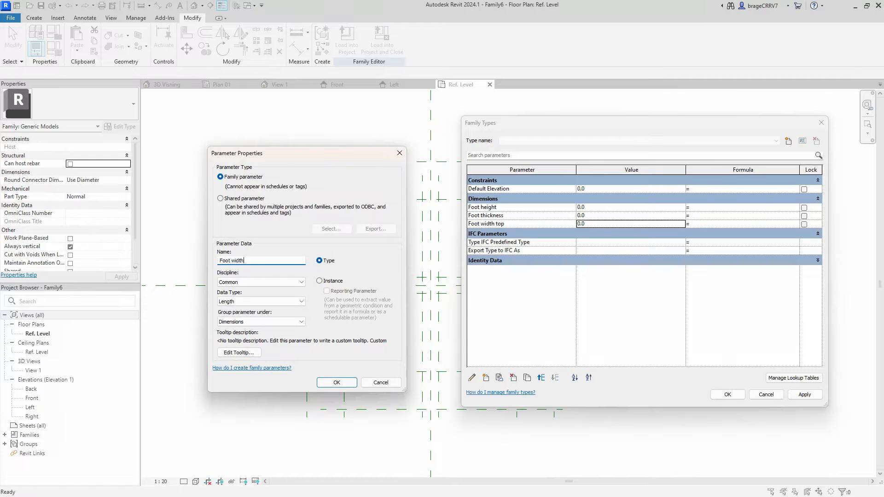
{"action": "left_click", "coordinate": [332, 384]}
- Add a type parameter "Foot material" with data type Material, and apply the family parameter changes
{"action": "left_click", "coordinate": [488, 378]}
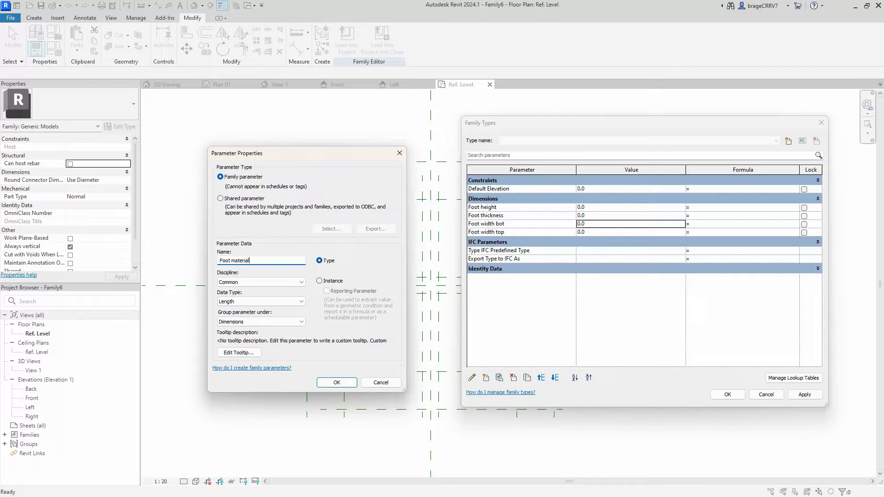
{"action": "left_click", "coordinate": [285, 302]}
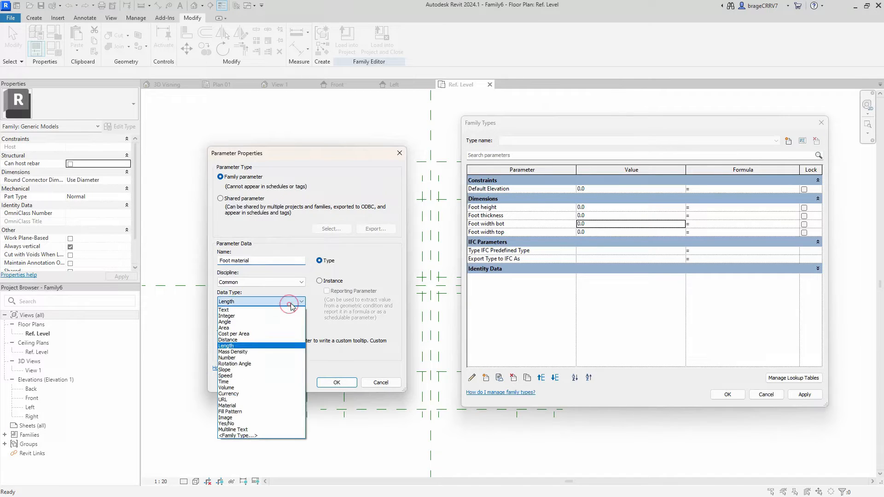
{"action": "left_click", "coordinate": [257, 407]}
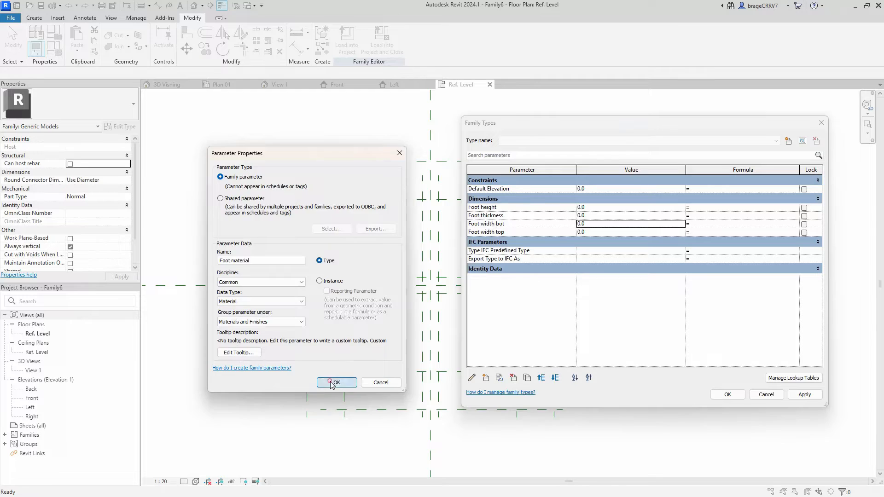
{"action": "left_click", "coordinate": [332, 384]}
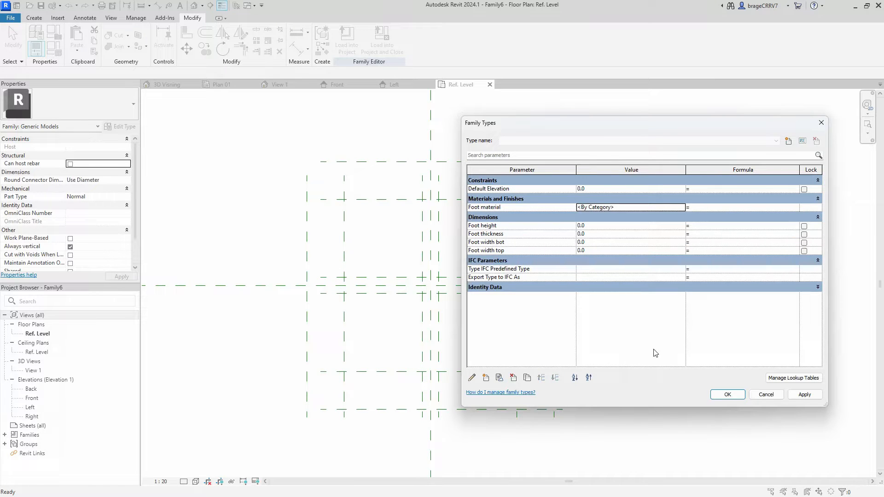
{"action": "left_click", "coordinate": [804, 395]}
{"action": "left_click", "coordinate": [727, 394]}
- Place an equalized aligned dimension across the innermost pair of vertical reference planes and the centre plane
{"action": "middle_click_drag", "start_coordinate": [398, 256], "coordinate": [399, 262]}
{"action": "scroll", "coordinate": [426, 286], "scroll_direction": "up", "scroll_amount": 2}
{"action": "key", "text": "d"}
{"action": "key", "text": "l"}
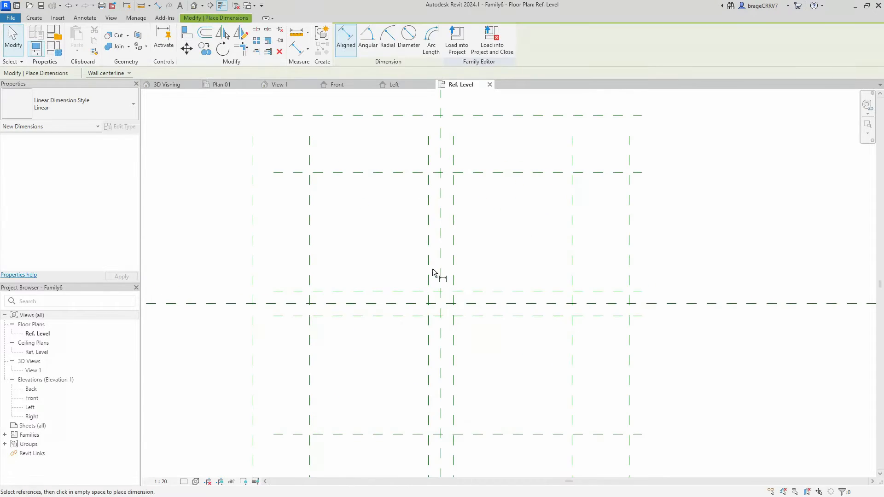
{"action": "left_click", "coordinate": [441, 269]}
{"action": "left_click", "coordinate": [452, 265]}
{"action": "scroll", "coordinate": [444, 232], "scroll_direction": "up", "scroll_amount": 2}
{"action": "left_click", "coordinate": [450, 228]}
{"action": "scroll", "coordinate": [446, 257], "scroll_direction": "down", "scroll_amount": 1}
{"action": "left_click", "coordinate": [439, 153]}
{"action": "scroll", "coordinate": [517, 270], "scroll_direction": "down", "scroll_amount": 1}
{"action": "middle_click_drag", "start_coordinate": [517, 269], "coordinate": [493, 340]}
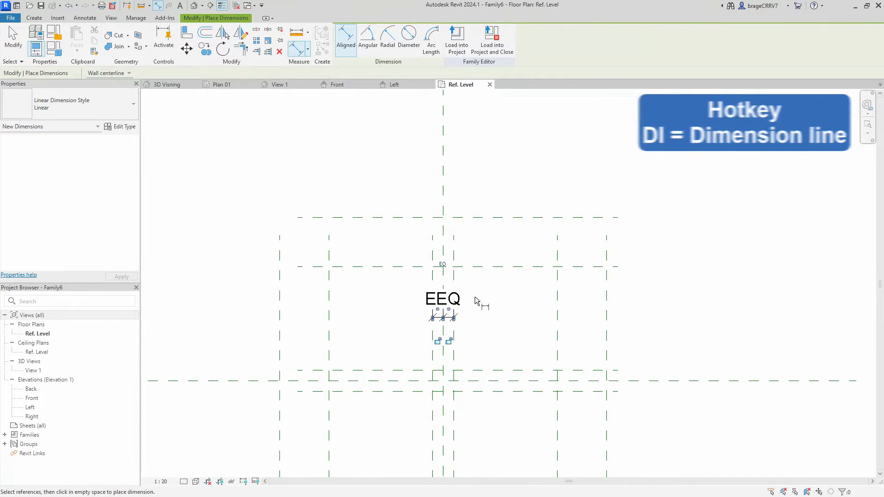
- Dimension the overall distance between the innermost pair of vertical reference planes
{"action": "left_click", "coordinate": [433, 281]}
{"action": "left_click", "coordinate": [454, 281]}
{"action": "scroll", "coordinate": [449, 280], "scroll_direction": "up", "scroll_amount": 2}
{"action": "left_click", "coordinate": [432, 280]}
- Place an equalized dimension across the middle pair of vertical reference planes and the centre plane
{"action": "scroll", "coordinate": [432, 280], "scroll_direction": "down", "scroll_amount": 2}
{"action": "left_click", "coordinate": [323, 299]}
{"action": "left_click", "coordinate": [435, 349]}
{"action": "left_click", "coordinate": [555, 340]}
{"action": "left_click", "coordinate": [409, 243]}
{"action": "left_click", "coordinate": [437, 190]}
- Dimension the overall distance between the middle pair of vertical reference planes
{"action": "left_click", "coordinate": [323, 312]}
{"action": "left_click", "coordinate": [549, 339]}
{"action": "left_click", "coordinate": [416, 200]}
- Place an equalized dimension across the outermost pair of vertical reference planes and the centre plane
{"action": "scroll", "coordinate": [378, 285], "scroll_direction": "down", "scroll_amount": 2}
{"action": "left_click", "coordinate": [298, 314]}
{"action": "left_click", "coordinate": [422, 328]}
{"action": "left_click", "coordinate": [548, 322]}
{"action": "left_click", "coordinate": [390, 186]}
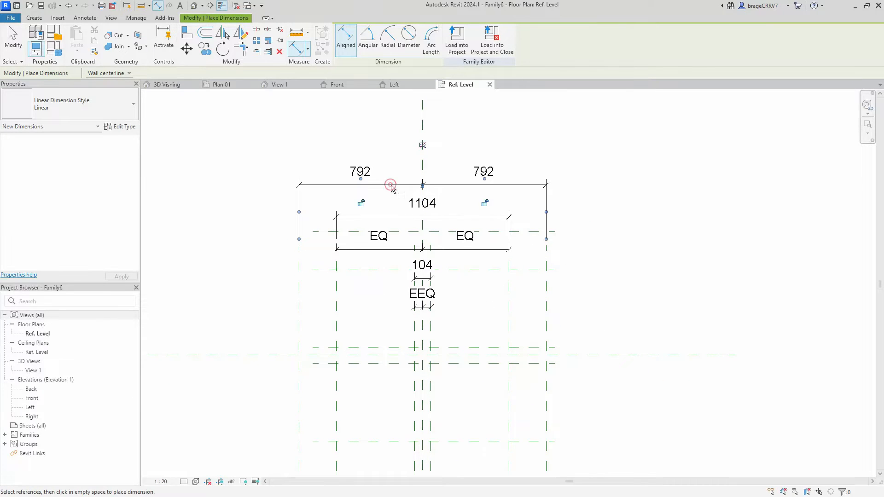
{"action": "left_click", "coordinate": [423, 146]}
- Dimension the overall distance between the outermost pair of vertical reference planes
{"action": "left_click", "coordinate": [298, 330]}
{"action": "left_click", "coordinate": [547, 336]}
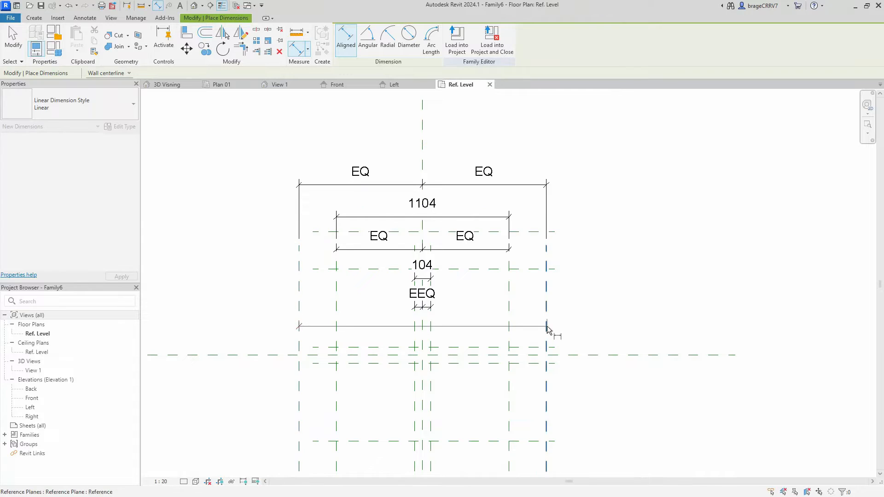
{"action": "left_click", "coordinate": [421, 152]}
- Place an equalized dimension across the innermost pair of horizontal reference planes and the horizontal centre plane
{"action": "scroll", "coordinate": [414, 147], "scroll_direction": "down", "scroll_amount": 1}
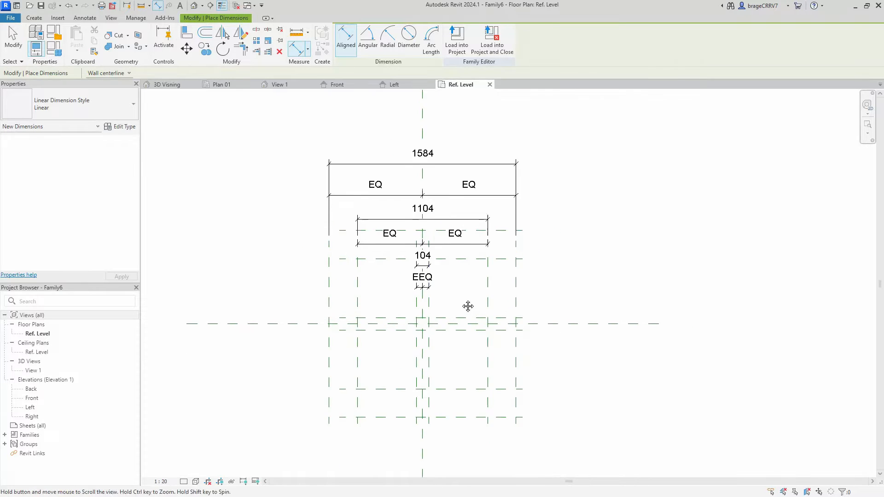
{"action": "scroll", "coordinate": [409, 322], "scroll_direction": "up", "scroll_amount": 2}
{"action": "left_click", "coordinate": [416, 331]}
{"action": "left_click", "coordinate": [417, 345]}
{"action": "scroll", "coordinate": [417, 338], "scroll_direction": "up", "scroll_amount": 3}
{"action": "scroll", "coordinate": [417, 324], "scroll_direction": "down", "scroll_amount": 1}
{"action": "middle_click_drag", "start_coordinate": [289, 317], "coordinate": [364, 320]}
{"action": "left_click", "coordinate": [305, 320]}
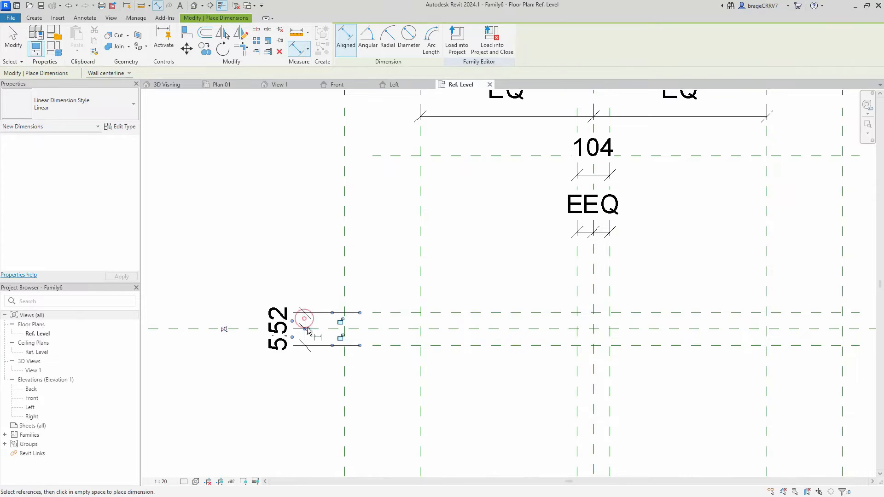
{"action": "left_click", "coordinate": [223, 329]}
- Dimension the overall distance between the innermost pair of horizontal reference planes
{"action": "left_click", "coordinate": [459, 313]}
{"action": "left_click", "coordinate": [456, 346]}
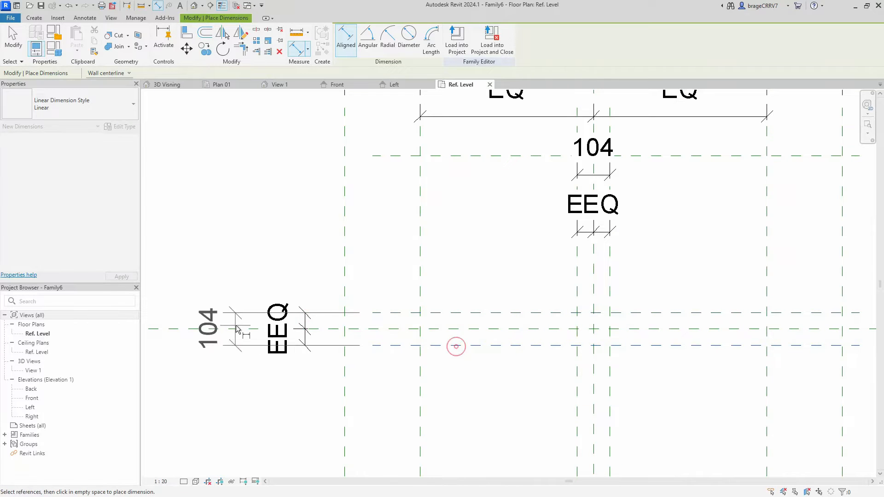
{"action": "left_click", "coordinate": [244, 322]}
- Place an equalized dimension across the middle pair of horizontal reference planes and the horizontal centre plane
{"action": "scroll", "coordinate": [246, 321], "scroll_direction": "down", "scroll_amount": 2}
{"action": "scroll", "coordinate": [387, 255], "scroll_direction": "down", "scroll_amount": 1}
{"action": "left_click", "coordinate": [397, 219]}
{"action": "left_click", "coordinate": [400, 417]}
{"action": "left_click", "coordinate": [218, 322]}
{"action": "left_click", "coordinate": [192, 318]}
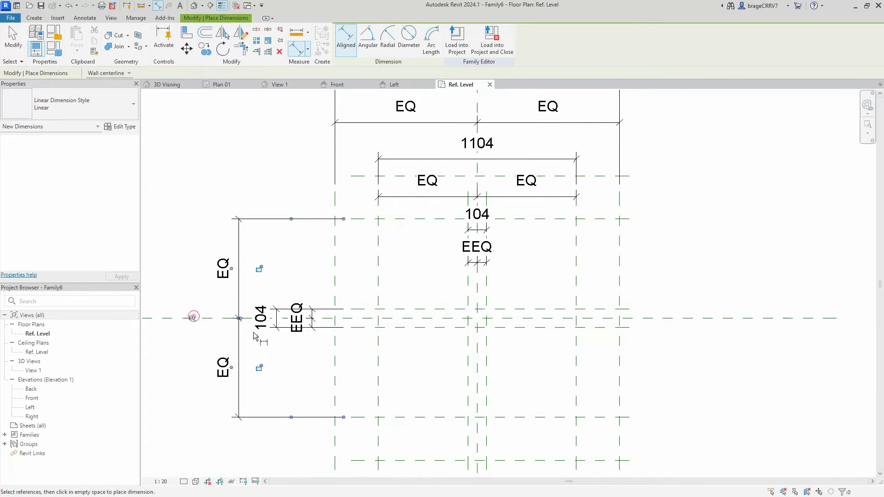
- Dimension the overall distance between the middle pair of horizontal reference planes
{"action": "left_click", "coordinate": [407, 219]}
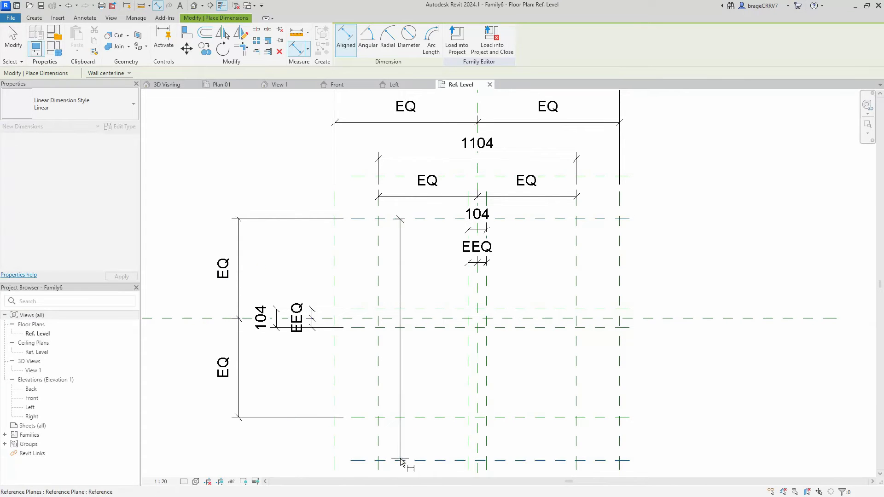
{"action": "left_click", "coordinate": [403, 418]}
{"action": "left_click", "coordinate": [192, 312]}
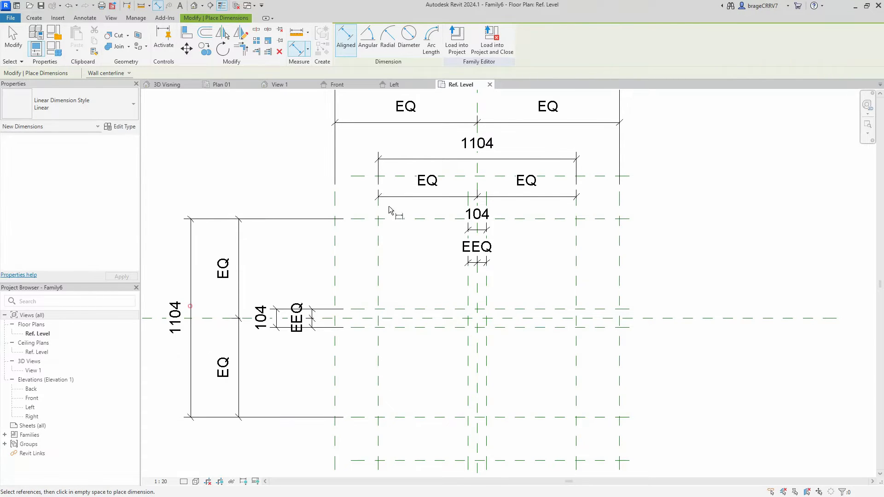
- Place an equalized dimension across the outermost pair of horizontal reference planes and the horizontal centre plane
{"action": "left_click", "coordinate": [360, 176]}
{"action": "left_click", "coordinate": [417, 318]}
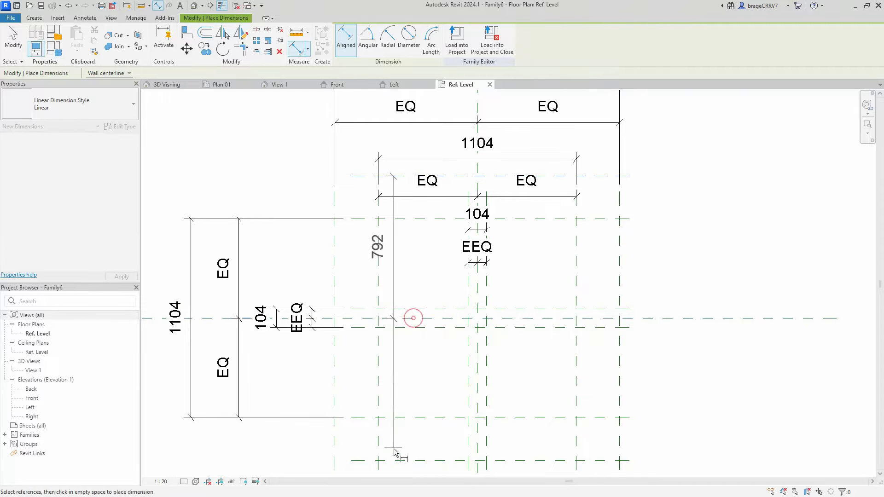
{"action": "middle_click_drag", "start_coordinate": [403, 460], "coordinate": [418, 409]}
{"action": "left_click", "coordinate": [417, 409]}
{"action": "middle_click_drag", "start_coordinate": [373, 384], "coordinate": [516, 394]}
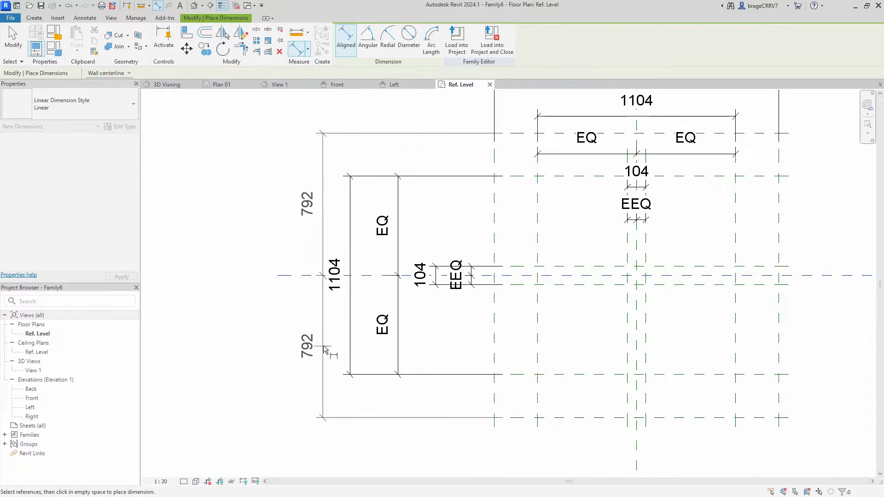
{"action": "left_click", "coordinate": [167, 245]}
{"action": "left_click", "coordinate": [263, 275]}
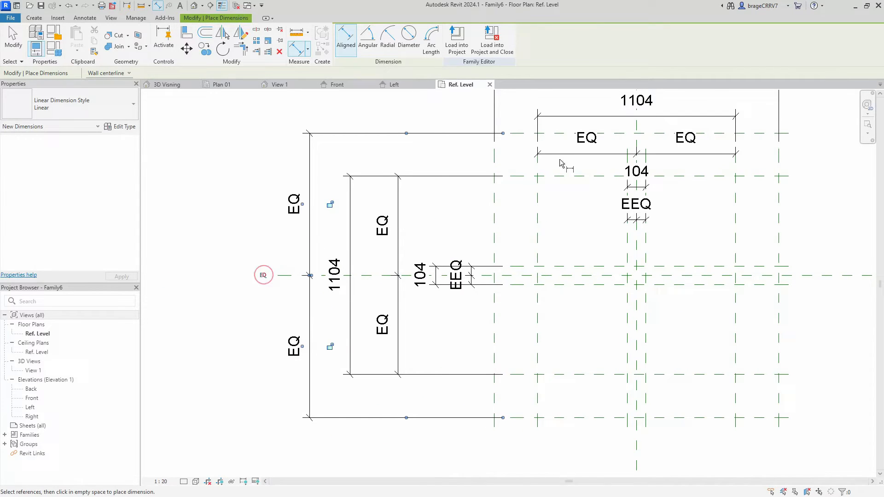
- Dimension the overall distance between the outermost pair of horizontal reference planes
{"action": "left_click", "coordinate": [521, 136]}
{"action": "left_click", "coordinate": [523, 419]}
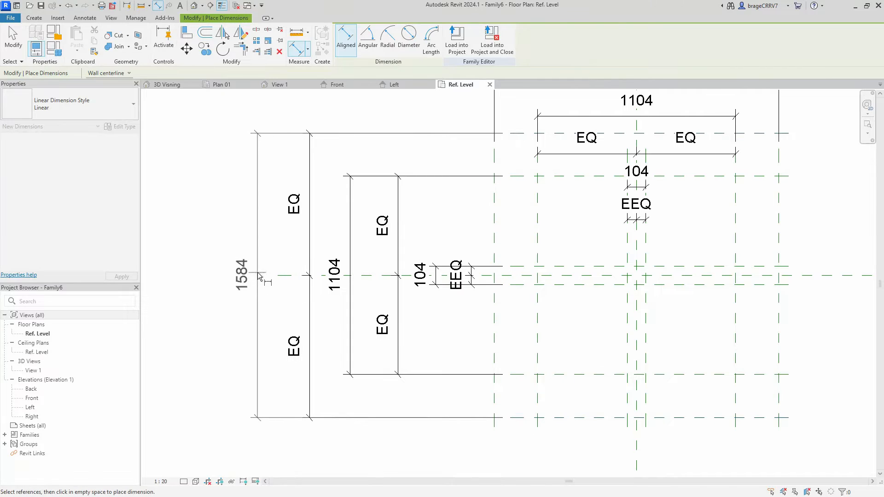
{"action": "left_click", "coordinate": [258, 276]}
{"action": "key", "text": "Escape"}
{"action": "key", "text": "Escape"}
{"action": "scroll", "coordinate": [269, 276], "scroll_direction": "down", "scroll_amount": 2}
{"action": "middle_click_drag", "start_coordinate": [490, 303], "coordinate": [478, 346]}
{"action": "scroll", "coordinate": [538, 266], "scroll_direction": "up", "scroll_amount": 2}
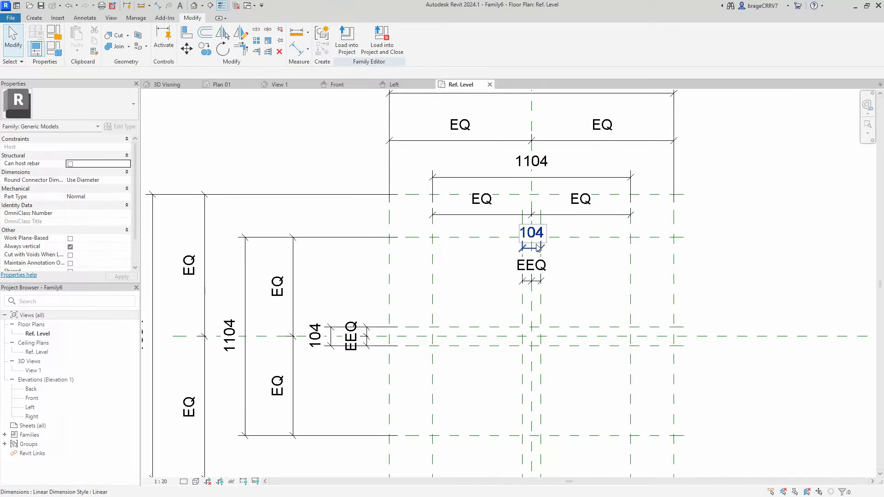
{"action": "left_click", "coordinate": [537, 247]}
{"action": "left_click", "coordinate": [331, 333], "text": "ctrl"}
{"action": "left_click", "coordinate": [464, 253]}
{"action": "scroll", "coordinate": [465, 253], "scroll_direction": "down", "scroll_amount": 2}
{"action": "scroll", "coordinate": [458, 263], "scroll_direction": "down", "scroll_amount": 1}
{"action": "scroll", "coordinate": [504, 299], "scroll_direction": "up", "scroll_amount": 4}
{"action": "scroll", "coordinate": [468, 346], "scroll_direction": "down", "scroll_amount": 1}
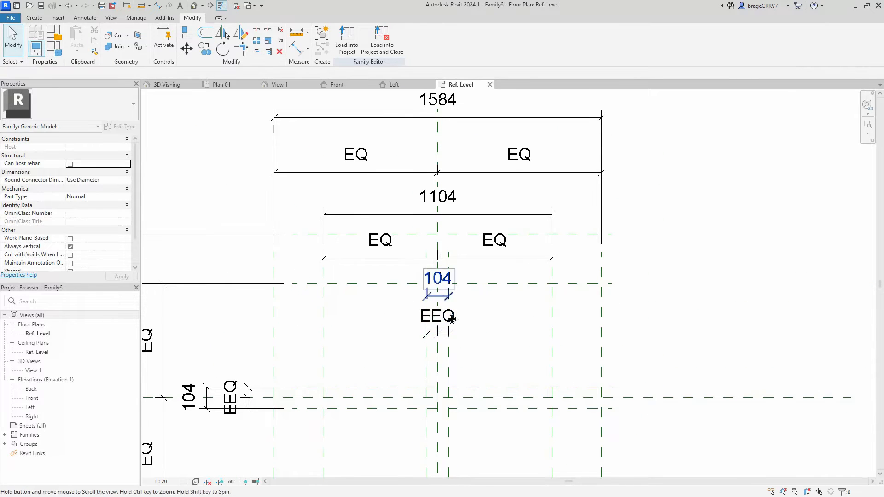
- Move the equalized dimension of the outermost vertical planes closer to its overall dimension and set the view scale to 1:10
{"action": "middle_click_drag", "start_coordinate": [422, 275], "coordinate": [434, 320]}
{"action": "left_click_drag", "start_coordinate": [415, 218], "coordinate": [416, 195]}
{"action": "left_click", "coordinate": [160, 482]}
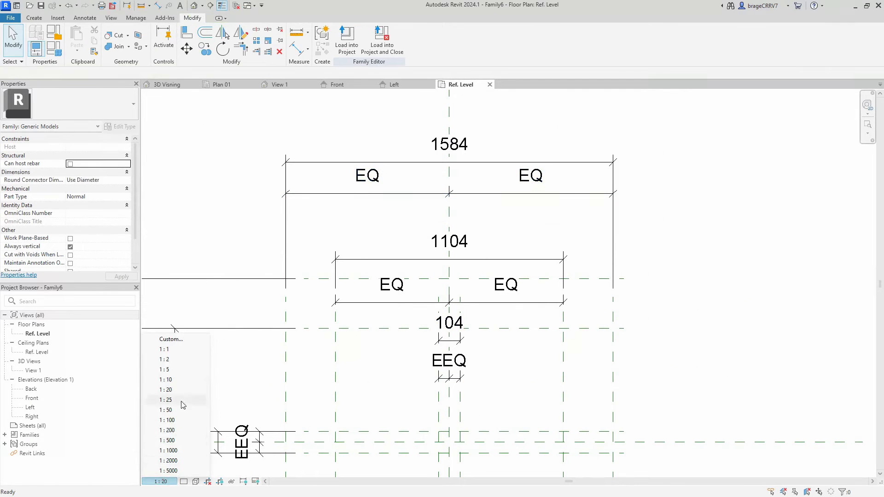
{"action": "left_click", "coordinate": [184, 383]}
- Move the overall and equalized dimensions of the middle and innermost vertical planes upward into a tighter stack outside the reference plane grid
{"action": "left_click", "coordinate": [418, 262]}
{"action": "left_click_drag", "start_coordinate": [417, 260], "coordinate": [417, 228]}
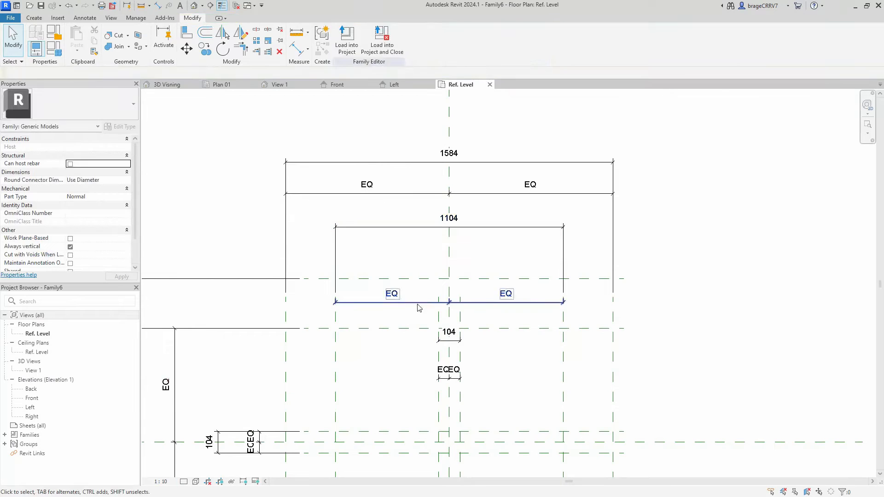
{"action": "left_click_drag", "start_coordinate": [416, 304], "coordinate": [419, 256]}
{"action": "left_click_drag", "start_coordinate": [448, 342], "coordinate": [449, 271]}
{"action": "left_click_drag", "start_coordinate": [436, 385], "coordinate": [421, 228]}
- Start a Blend and roughly sketch the upper and right arms of a cross as its base boundary around the centre planes
{"action": "scroll", "coordinate": [423, 232], "scroll_direction": "down", "scroll_amount": 3}
{"action": "middle_click_drag", "start_coordinate": [464, 374], "coordinate": [506, 297]}
{"action": "scroll", "coordinate": [405, 310], "scroll_direction": "up", "scroll_amount": 4}
{"action": "scroll", "coordinate": [374, 318], "scroll_direction": "down", "scroll_amount": 2}
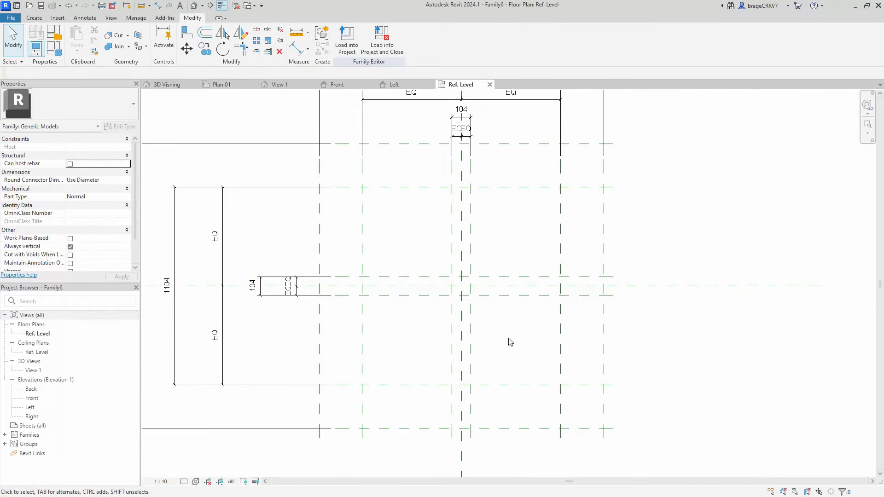
{"action": "left_click", "coordinate": [35, 17]}
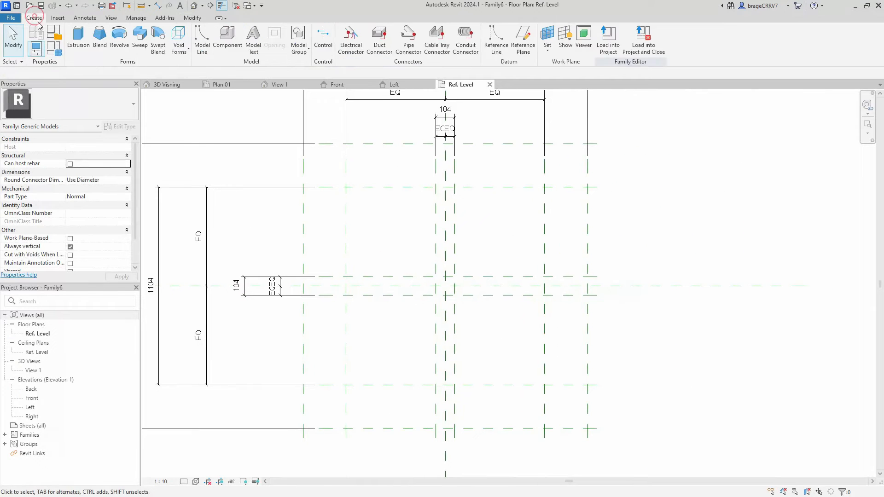
{"action": "left_click", "coordinate": [100, 37]}
{"action": "scroll", "coordinate": [449, 274], "scroll_direction": "up", "scroll_amount": 3}
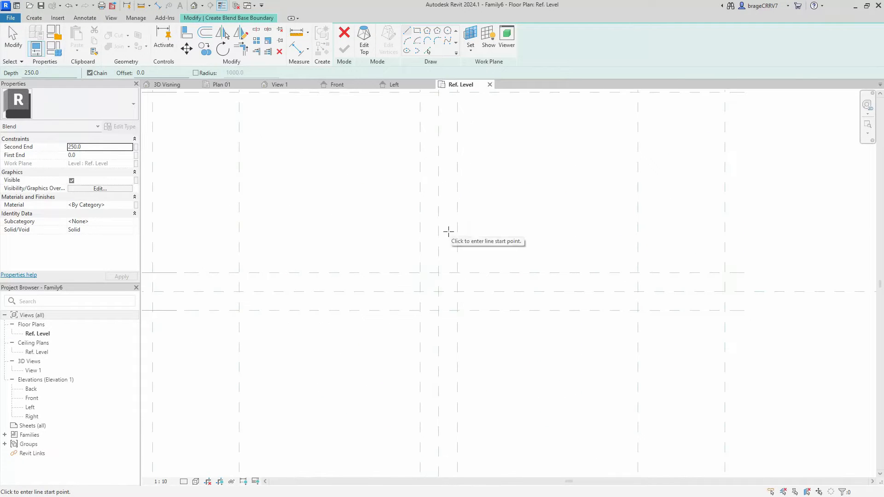
{"action": "left_click", "coordinate": [430, 231]}
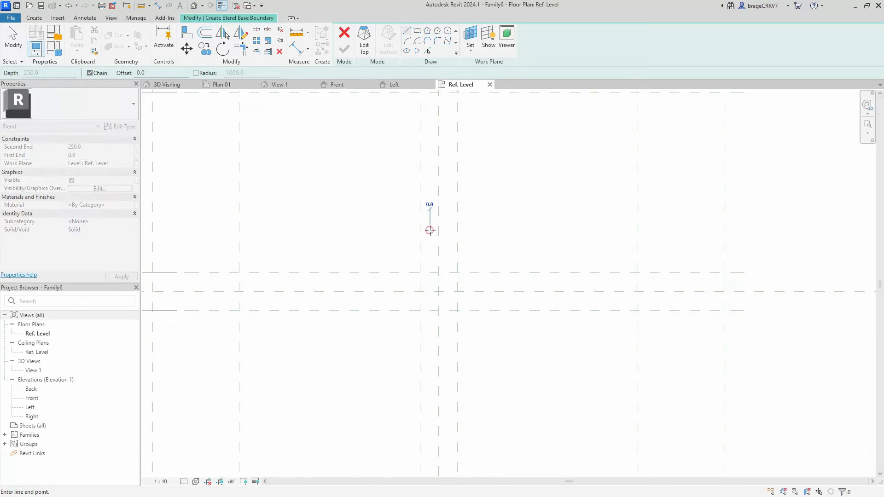
{"action": "left_click", "coordinate": [430, 273]}
{"action": "key", "text": "Escape"}
{"action": "left_click", "coordinate": [430, 231]}
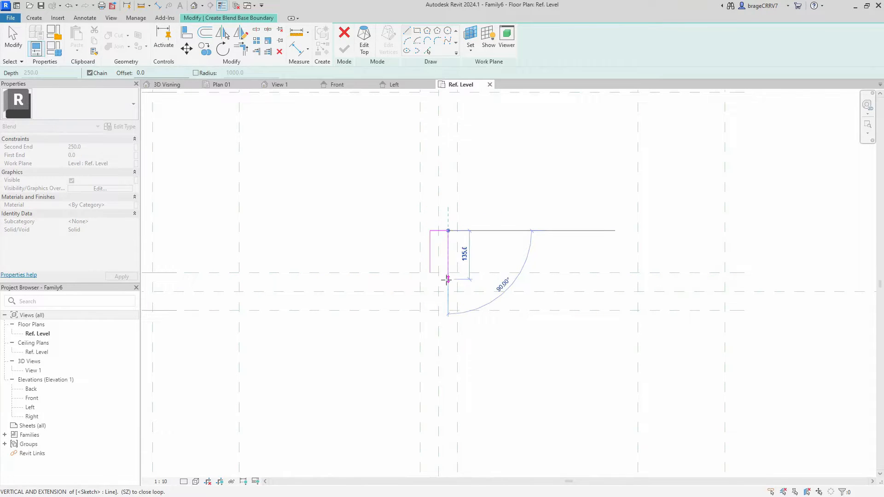
{"action": "left_click", "coordinate": [503, 279]}
{"action": "left_click", "coordinate": [503, 303]}
{"action": "left_click", "coordinate": [449, 303]}
{"action": "key", "text": "Escape"}
{"action": "key", "text": "Escape"}
- Mirror the sketched arms about a diagonal axis drawn through the inner corner to form the left and lower arms
{"action": "left_click_drag", "start_coordinate": [375, 194], "coordinate": [609, 360]}
{"action": "key", "text": "d"}
{"action": "key", "text": "m"}
{"action": "left_click", "coordinate": [430, 272]}
{"action": "left_click", "coordinate": [331, 174]}
{"action": "left_click", "coordinate": [365, 301]}
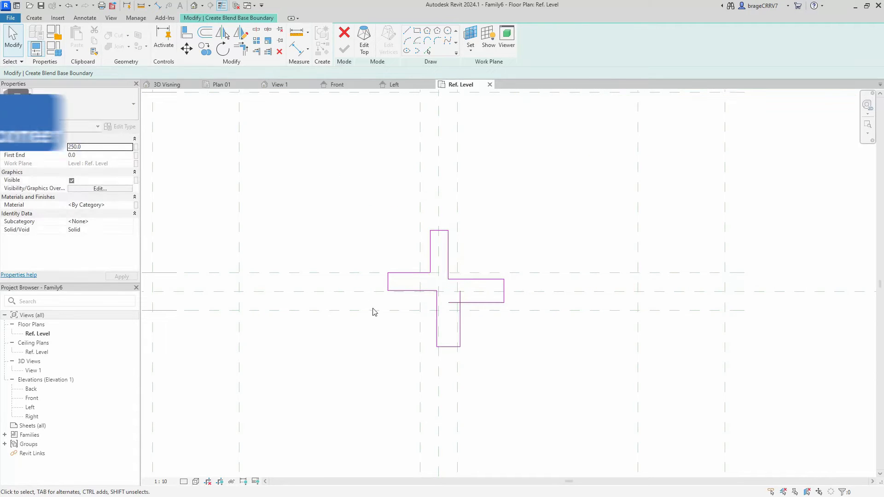
- Trim the overlapping lines between the lower and right arms so the cross outline forms a closed loop
{"action": "middle_click_drag", "start_coordinate": [366, 302], "coordinate": [367, 289]}
{"action": "key", "text": "t"}
{"action": "key", "text": "r"}
{"action": "left_click", "coordinate": [461, 324]}
{"action": "left_click", "coordinate": [468, 291]}
{"action": "key", "text": "Escape"}
- Align and lock the upper arm's end to the middle horizontal reference plane and its sides to the innermost vertical planes
{"action": "scroll", "coordinate": [390, 219], "scroll_direction": "down", "scroll_amount": 3}
{"action": "middle_click_drag", "start_coordinate": [390, 219], "coordinate": [442, 295]}
{"action": "key", "text": "a"}
{"action": "key", "text": "l"}
{"action": "scroll", "coordinate": [455, 279], "scroll_direction": "up", "scroll_amount": 2}
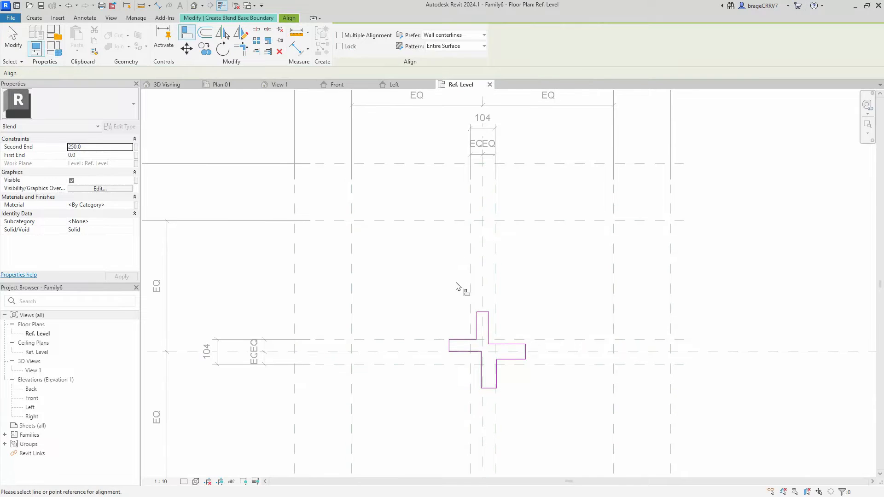
{"action": "left_click", "coordinate": [451, 220]}
{"action": "left_click", "coordinate": [483, 312]}
{"action": "scroll", "coordinate": [487, 235], "scroll_direction": "up", "scroll_amount": 2}
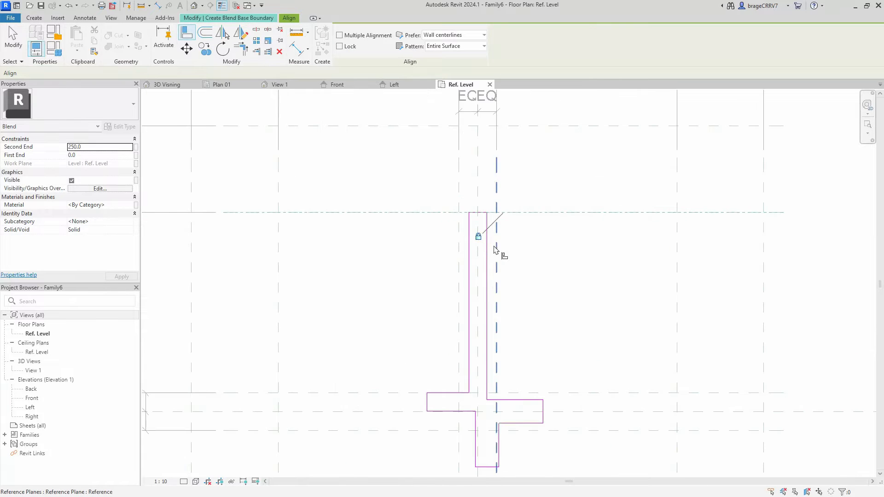
{"action": "left_click", "coordinate": [487, 252]}
{"action": "left_click", "coordinate": [481, 302]}
{"action": "left_click", "coordinate": [459, 268]}
{"action": "left_click", "coordinate": [469, 272]}
{"action": "left_click", "coordinate": [443, 301]}
- Align and lock the base boundary's right arm to its innermost horizontal and middle vertical reference planes
{"action": "middle_click_drag", "start_coordinate": [588, 349], "coordinate": [501, 249]}
{"action": "scroll", "coordinate": [496, 244], "scroll_direction": "up", "scroll_amount": 1}
{"action": "left_click", "coordinate": [488, 304]}
{"action": "left_click", "coordinate": [422, 311]}
{"action": "left_click", "coordinate": [606, 262]}
{"action": "left_click", "coordinate": [452, 313]}
{"action": "left_click", "coordinate": [592, 266]}
- Align and lock the base boundary's left arm to its innermost horizontal and middle vertical reference planes
{"action": "scroll", "coordinate": [592, 265], "scroll_direction": "down", "scroll_amount": 2}
{"action": "middle_click_drag", "start_coordinate": [586, 260], "coordinate": [642, 265]}
{"action": "scroll", "coordinate": [455, 295], "scroll_direction": "up", "scroll_amount": 3}
{"action": "left_click", "coordinate": [453, 291]}
{"action": "left_click", "coordinate": [485, 292]}
{"action": "left_click", "coordinate": [459, 340]}
{"action": "left_click", "coordinate": [509, 352]}
{"action": "scroll", "coordinate": [433, 352], "scroll_direction": "down", "scroll_amount": 1}
{"action": "left_click", "coordinate": [454, 312]}
{"action": "left_click", "coordinate": [268, 266]}
{"action": "scroll", "coordinate": [466, 394], "scroll_direction": "down", "scroll_amount": 1}
- Align and lock the base boundary's lower arm to its innermost vertical and middle horizontal reference planes
{"action": "middle_click_drag", "start_coordinate": [473, 400], "coordinate": [424, 270]}
{"action": "left_click", "coordinate": [393, 397]}
{"action": "left_click", "coordinate": [467, 255]}
{"action": "left_click", "coordinate": [444, 297]}
{"action": "left_click", "coordinate": [456, 295]}
{"action": "left_click", "coordinate": [477, 284]}
{"action": "left_click", "coordinate": [480, 285]}
{"action": "scroll", "coordinate": [485, 289], "scroll_direction": "down", "scroll_amount": 6}
{"action": "key", "text": "Escape"}
{"action": "key", "text": "Escape"}
- Copy the complete cross outline of the base and paste it into the blend's top boundary
{"action": "middle_click_drag", "start_coordinate": [391, 201], "coordinate": [389, 240]}
{"action": "left_click_drag", "start_coordinate": [362, 155], "coordinate": [566, 397]}
{"action": "key", "text": "ctrl+c"}
{"action": "left_click", "coordinate": [426, 326]}
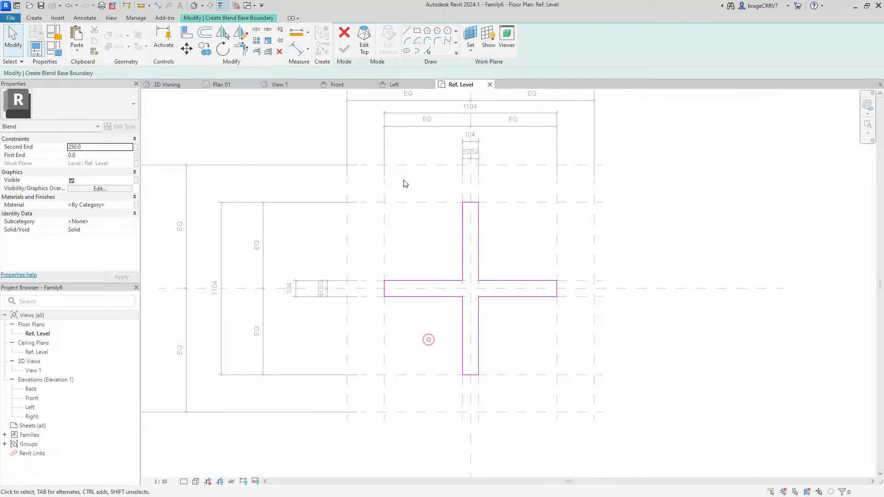
{"action": "left_click", "coordinate": [364, 40]}
{"action": "key", "text": "ctrl+v"}
{"action": "left_click", "coordinate": [506, 255]}
- Move the pasted cross outline roughly onto the base outline at the centre planes
{"action": "left_click_drag", "start_coordinate": [423, 120], "coordinate": [648, 330]}
{"action": "left_click_drag", "start_coordinate": [513, 214], "coordinate": [451, 278]}
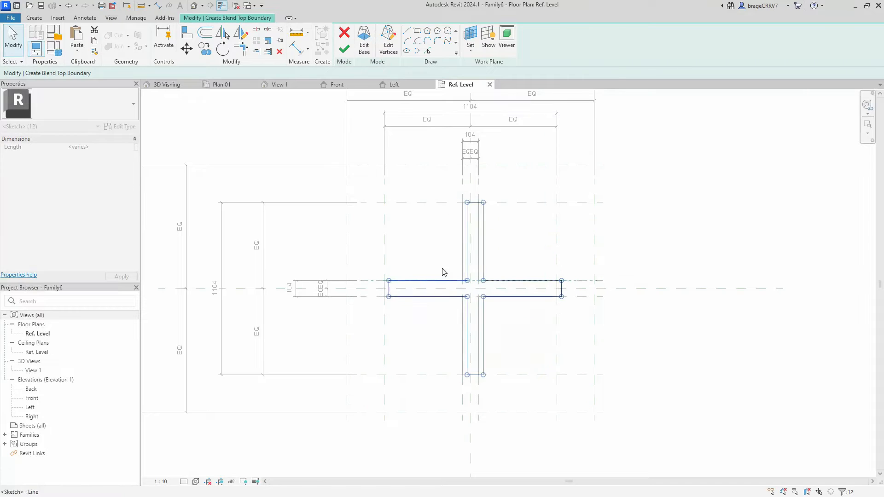
{"action": "left_click", "coordinate": [435, 253]}
- Align and lock the top boundary's upper arm to the outermost horizontal plane at its end and the innermost vertical planes at its sides
{"action": "middle_click_drag", "start_coordinate": [434, 252], "coordinate": [437, 280]}
{"action": "scroll", "coordinate": [440, 267], "scroll_direction": "up", "scroll_amount": 1}
{"action": "key", "text": "a"}
{"action": "key", "text": "l"}
{"action": "left_click", "coordinate": [447, 180]}
{"action": "left_click", "coordinate": [478, 211]}
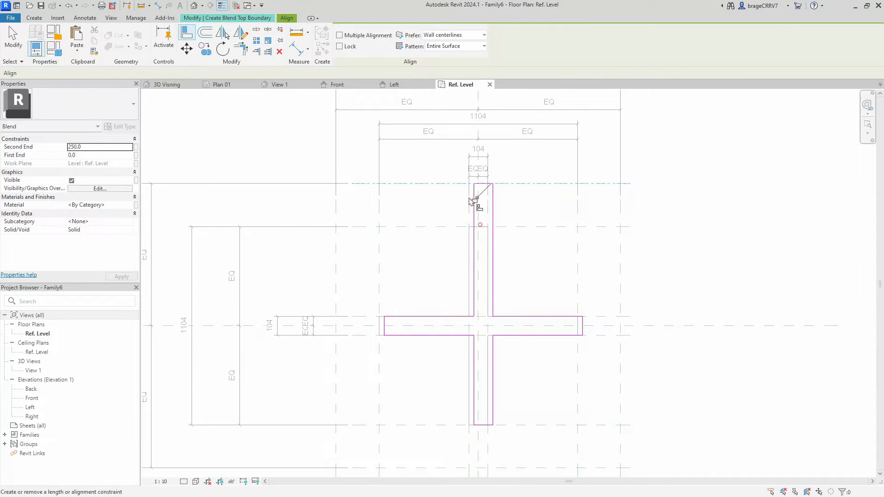
{"action": "scroll", "coordinate": [468, 204], "scroll_direction": "up", "scroll_amount": 2}
{"action": "left_click", "coordinate": [499, 296]}
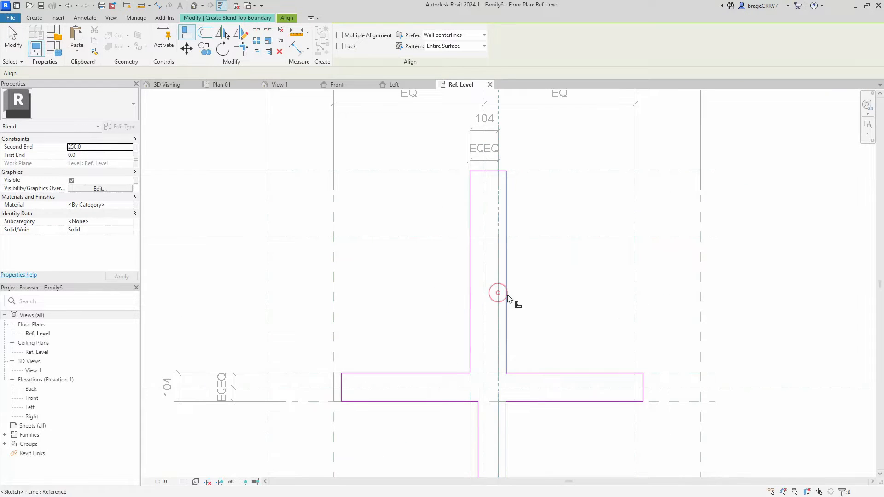
{"action": "left_click", "coordinate": [507, 296]}
{"action": "left_click", "coordinate": [482, 308]}
- Align and lock the top boundary's right arm to the outermost vertical plane at its end and the innermost horizontal planes at its sides
{"action": "scroll", "coordinate": [447, 320], "scroll_direction": "down", "scroll_amount": 1}
{"action": "middle_click_drag", "start_coordinate": [444, 325], "coordinate": [460, 188]}
{"action": "scroll", "coordinate": [658, 237], "scroll_direction": "up", "scroll_amount": 3}
{"action": "left_click", "coordinate": [664, 223]}
{"action": "left_click", "coordinate": [579, 223]}
{"action": "left_click", "coordinate": [418, 237]}
{"action": "left_click", "coordinate": [658, 261]}
{"action": "left_click", "coordinate": [579, 261]}
{"action": "left_click", "coordinate": [450, 243]}
{"action": "left_click", "coordinate": [697, 198]}
{"action": "left_click", "coordinate": [620, 244]}
{"action": "left_click", "coordinate": [679, 267]}
- Align and lock the top boundary's lower arm to the innermost vertical planes at its sides and the outermost horizontal plane at its end
{"action": "middle_click_drag", "start_coordinate": [430, 345], "coordinate": [476, 316]}
{"action": "left_click", "coordinate": [474, 314]}
{"action": "left_click", "coordinate": [483, 308]}
{"action": "left_click", "coordinate": [491, 300]}
{"action": "left_click", "coordinate": [454, 301]}
{"action": "left_click", "coordinate": [447, 288]}
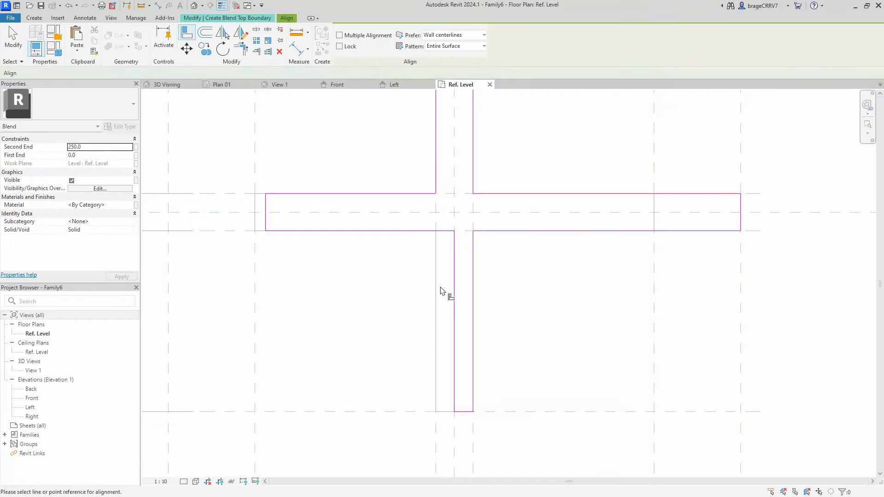
{"action": "middle_click_drag", "start_coordinate": [417, 319], "coordinate": [423, 256]}
{"action": "left_click", "coordinate": [418, 435]}
{"action": "left_click", "coordinate": [458, 349]}
{"action": "left_click", "coordinate": [473, 451]}
- Align and lock the top boundary's left arm end to the outermost left vertical reference plane
{"action": "middle_click_drag", "start_coordinate": [299, 146], "coordinate": [392, 269]}
{"action": "left_click", "coordinate": [564, 271]}
{"action": "scroll", "coordinate": [491, 290], "scroll_direction": "down", "scroll_amount": 1}
{"action": "left_click", "coordinate": [298, 230]}
{"action": "left_click", "coordinate": [381, 270]}
{"action": "left_click", "coordinate": [280, 266]}
{"action": "scroll", "coordinate": [327, 278], "scroll_direction": "down", "scroll_amount": 2}
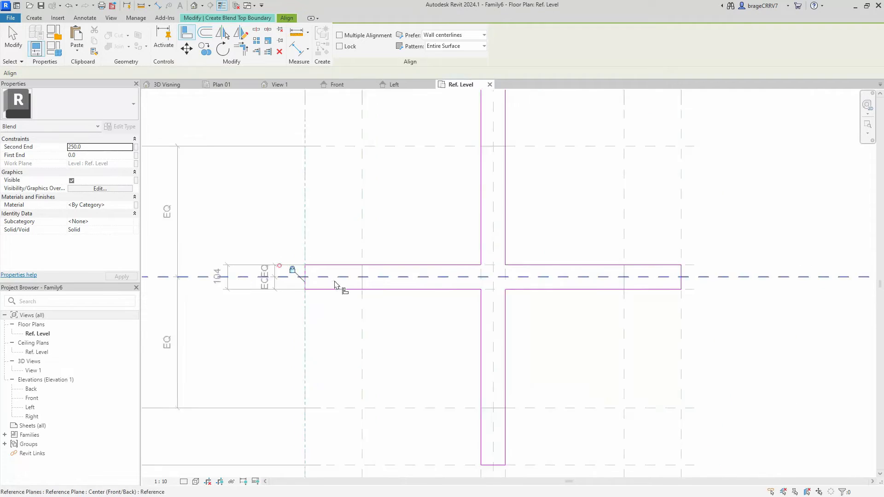
{"action": "key", "text": "Escape"}
- Finish the blend from the completed base and top boundaries
{"action": "scroll", "coordinate": [327, 295], "scroll_direction": "down", "scroll_amount": 2}
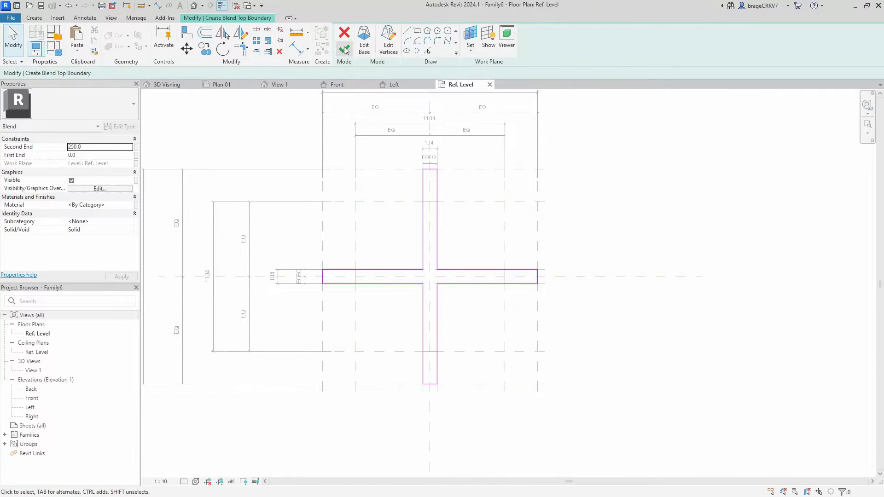
{"action": "left_click", "coordinate": [345, 48]}
{"action": "scroll", "coordinate": [348, 201], "scroll_direction": "down", "scroll_amount": 1}
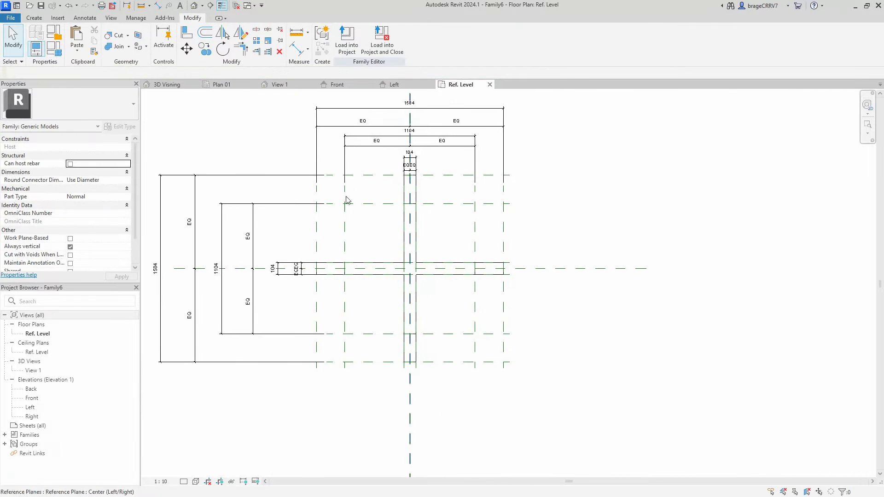
- Examine the tapered cross blend in the default 3D view and open the Front elevation
{"action": "left_click", "coordinate": [194, 6]}
{"action": "middle_click_drag", "start_coordinate": [381, 249], "coordinate": [520, 320], "text": "shift"}
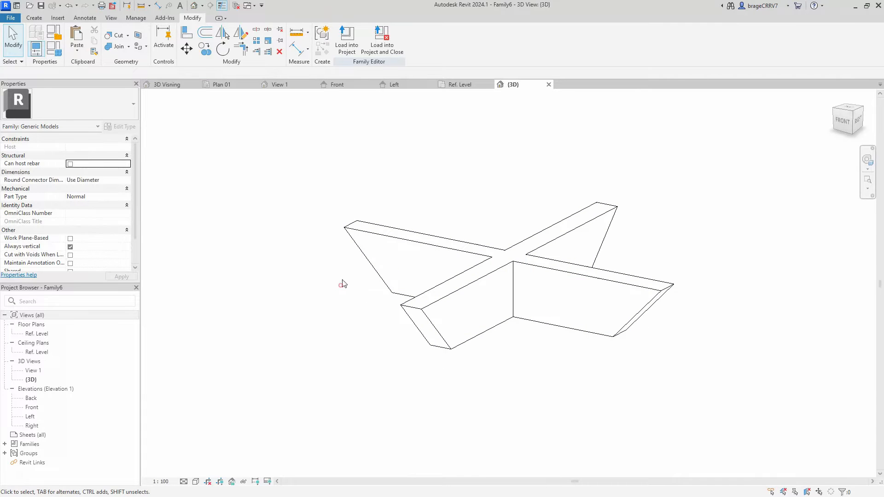
{"action": "middle_click_drag", "start_coordinate": [464, 190], "coordinate": [456, 199], "text": "shift"}
{"action": "left_click", "coordinate": [337, 84]}
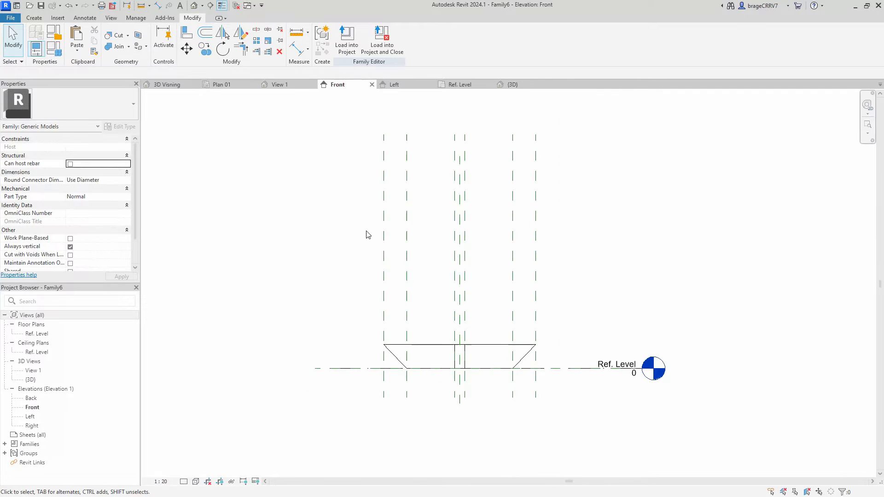
- Draw a horizontal reference plane about 58 mm below Ref. Level, another about 722 mm lower, and a third about 40 mm beneath that
{"action": "scroll", "coordinate": [399, 341], "scroll_direction": "up", "scroll_amount": 3}
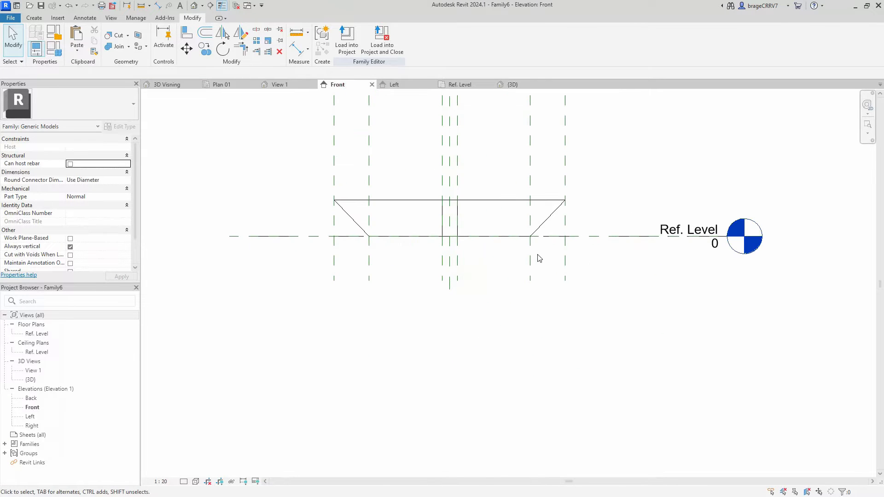
{"action": "key", "text": "r"}
{"action": "key", "text": "p"}
{"action": "left_click", "coordinate": [598, 245]}
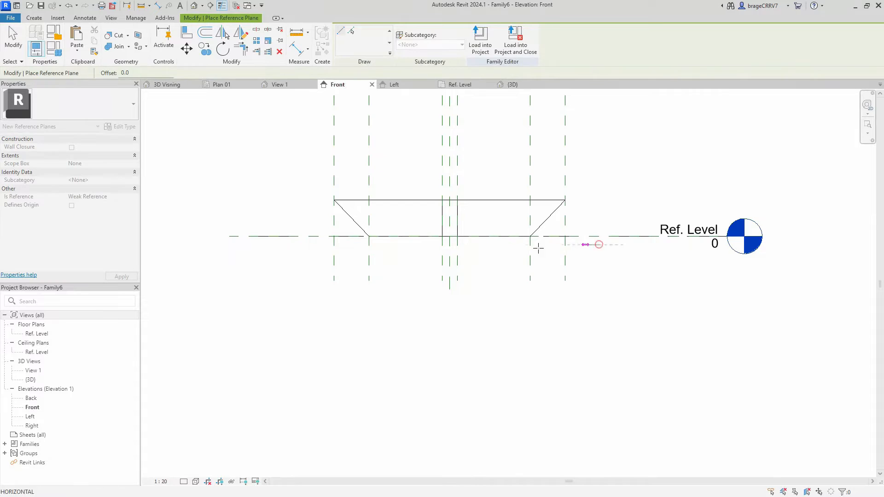
{"action": "left_click", "coordinate": [281, 245]}
{"action": "middle_click_drag", "start_coordinate": [595, 354], "coordinate": [614, 295]}
{"action": "left_click", "coordinate": [622, 290]}
{"action": "left_click", "coordinate": [301, 290]}
{"action": "left_click", "coordinate": [622, 294]}
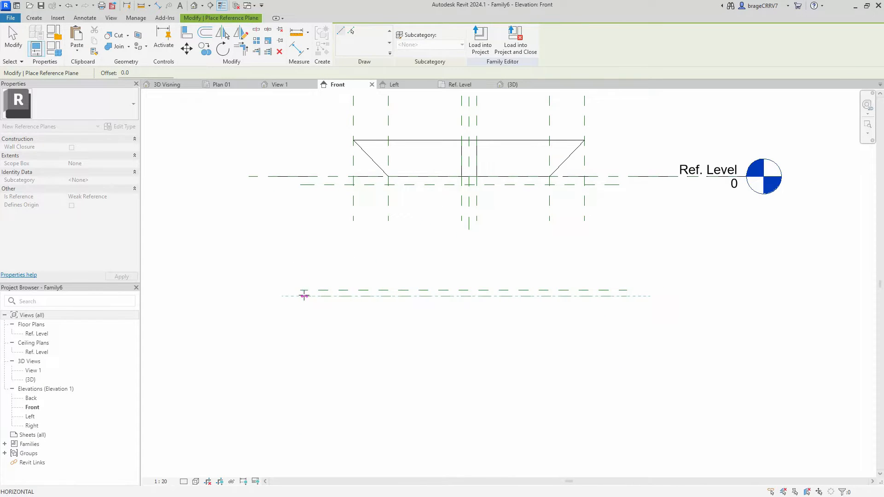
{"action": "left_click", "coordinate": [304, 296]}
{"action": "key", "text": "Escape"}
- Dimension the gaps from Ref. Level to the upper new plane, between the upper and middle planes, and between the two lowest planes
{"action": "middle_click_drag", "start_coordinate": [322, 248], "coordinate": [336, 265]}
{"action": "key", "text": "d"}
{"action": "key", "text": "i"}
{"action": "scroll", "coordinate": [344, 188], "scroll_direction": "up", "scroll_amount": 1}
{"action": "left_click", "coordinate": [342, 185]}
{"action": "left_click", "coordinate": [345, 195]}
{"action": "left_click", "coordinate": [346, 190]}
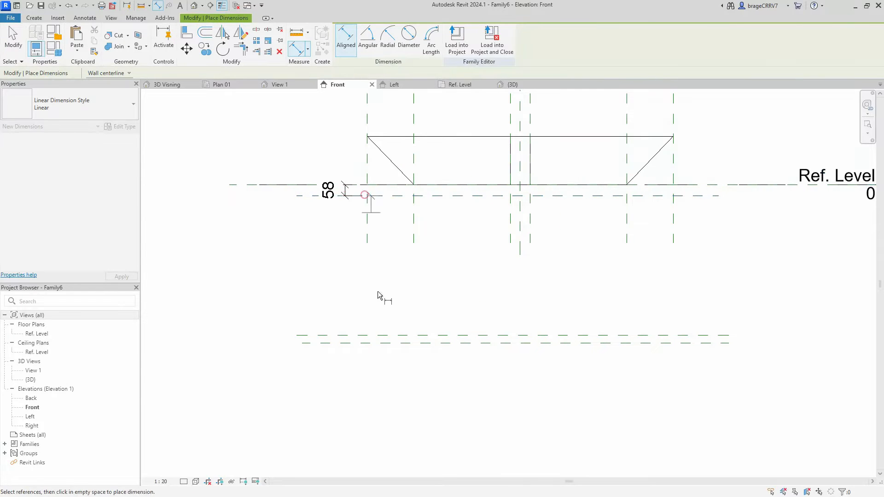
{"action": "left_click", "coordinate": [368, 336]}
{"action": "left_click", "coordinate": [365, 277]}
{"action": "left_click", "coordinate": [337, 343]}
{"action": "left_click", "coordinate": [335, 333]}
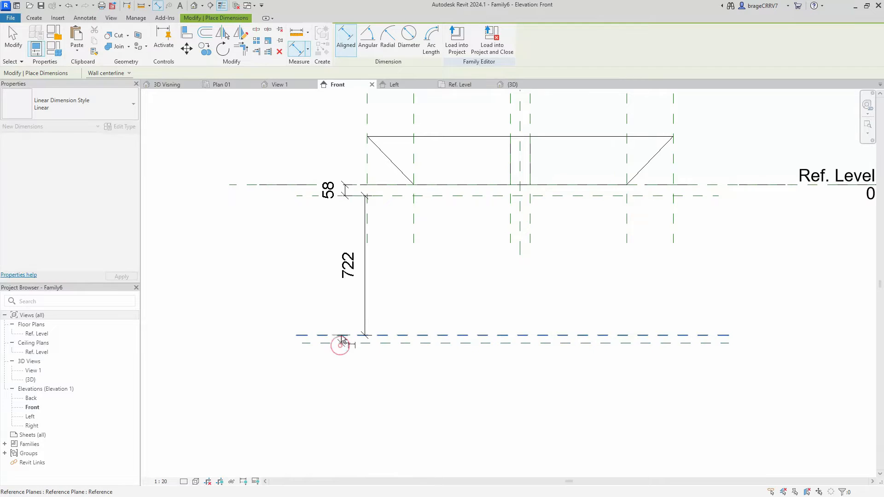
{"action": "left_click", "coordinate": [345, 339]}
{"action": "key", "text": "Escape"}
{"action": "key", "text": "Escape"}
- Label the two small gap dimensions at the upper and lower plane pairs with the Foot thickness parameter
{"action": "left_click", "coordinate": [345, 340]}
{"action": "left_click", "coordinate": [346, 191], "text": "ctrl"}
{"action": "left_click", "coordinate": [371, 39]}
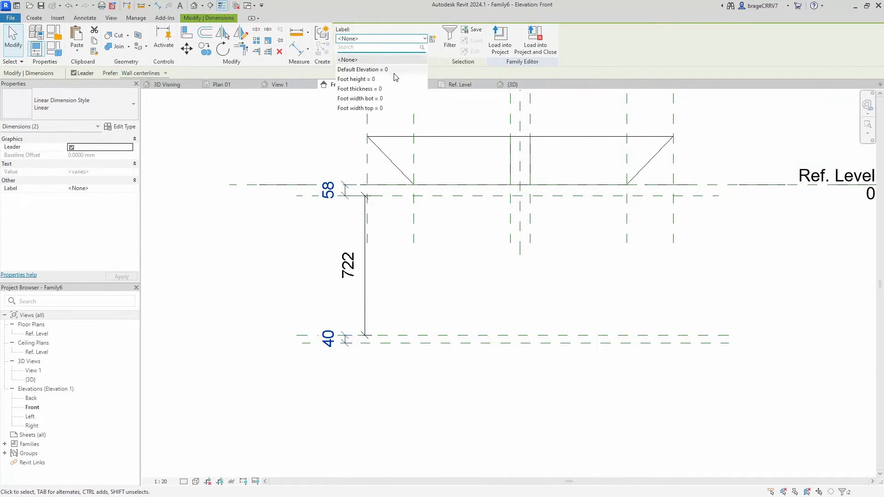
{"action": "left_click", "coordinate": [368, 89]}
{"action": "left_click", "coordinate": [290, 250]}
- Shift the tall middle dimension slightly away from the Foot thickness labels
{"action": "left_click", "coordinate": [364, 253]}
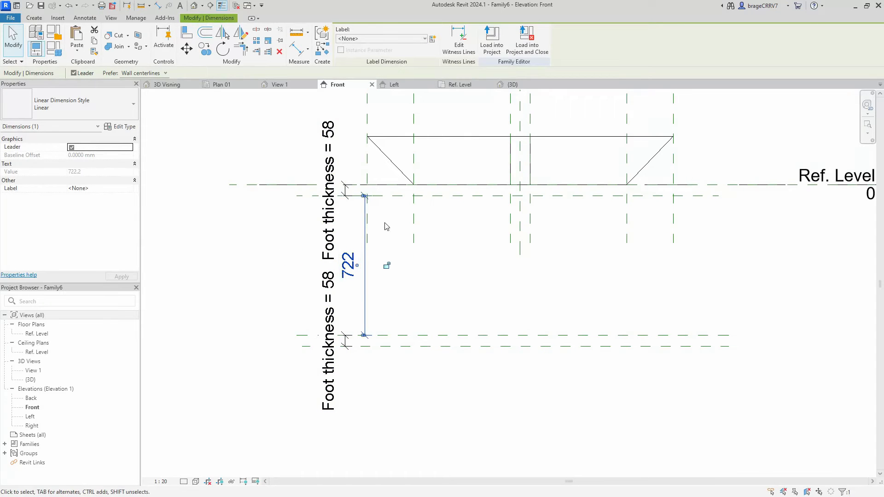
{"action": "left_click", "coordinate": [295, 243]}
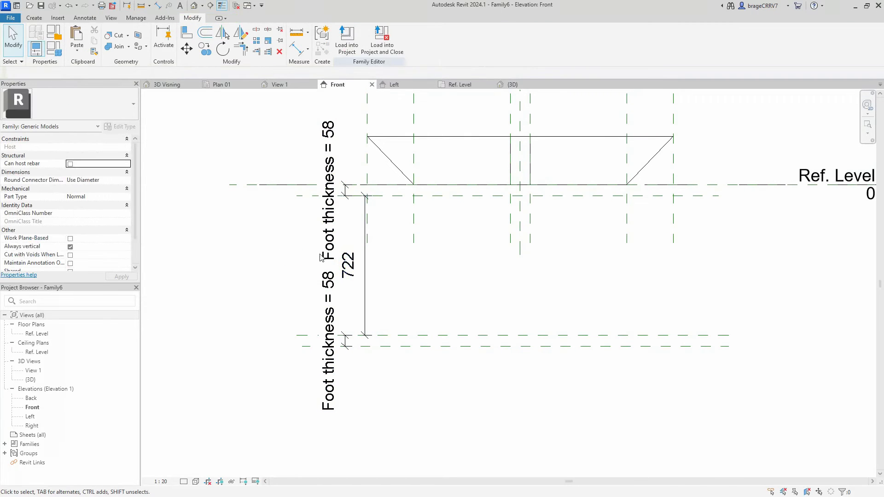
{"action": "left_click_drag", "start_coordinate": [365, 247], "coordinate": [374, 242]}
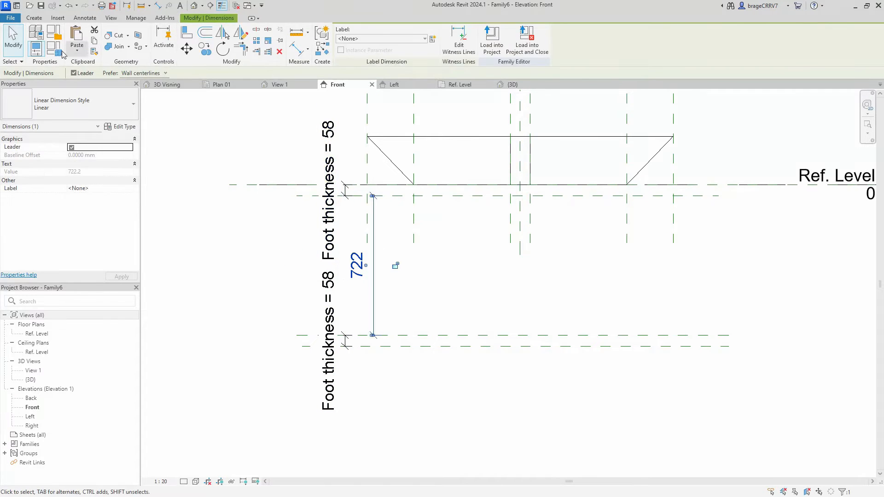
- Create a type-based family parameter named FootHeight with data type Length, grouped under Other
{"action": "left_click", "coordinate": [62, 52]}
{"action": "left_click", "coordinate": [486, 378]}
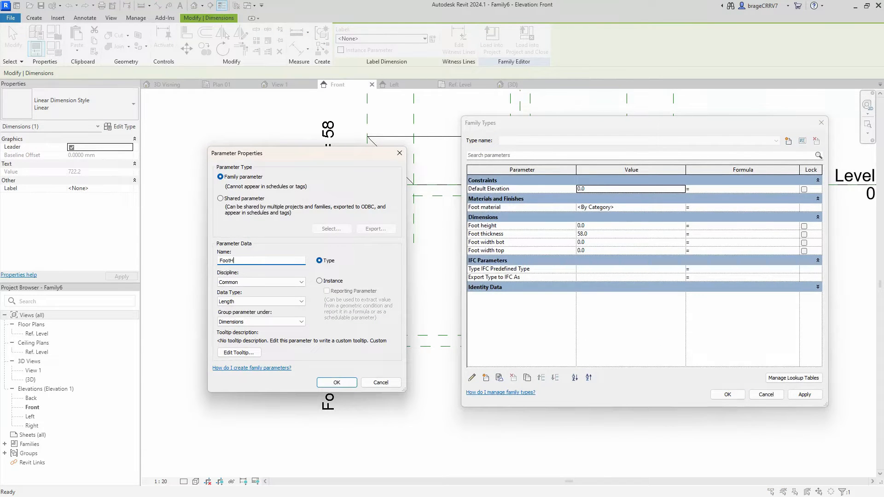
{"action": "left_click", "coordinate": [261, 301]}
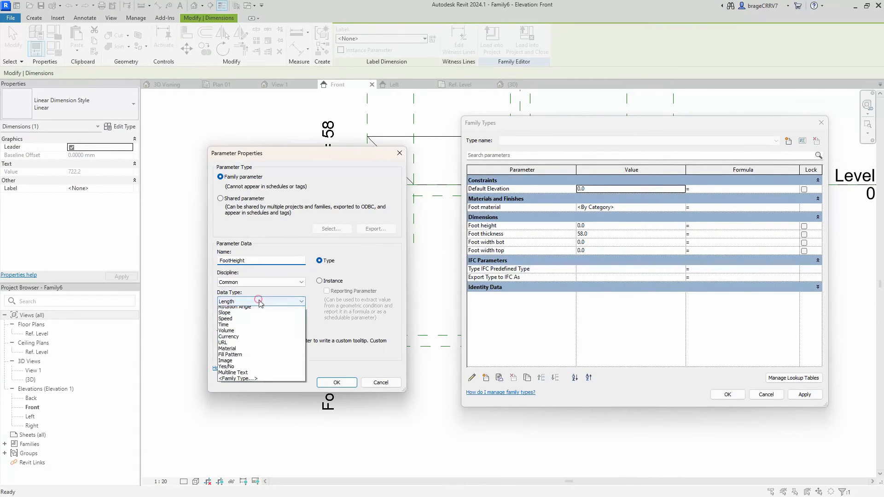
{"action": "scroll", "coordinate": [260, 303], "scroll_direction": "down", "scroll_amount": 6}
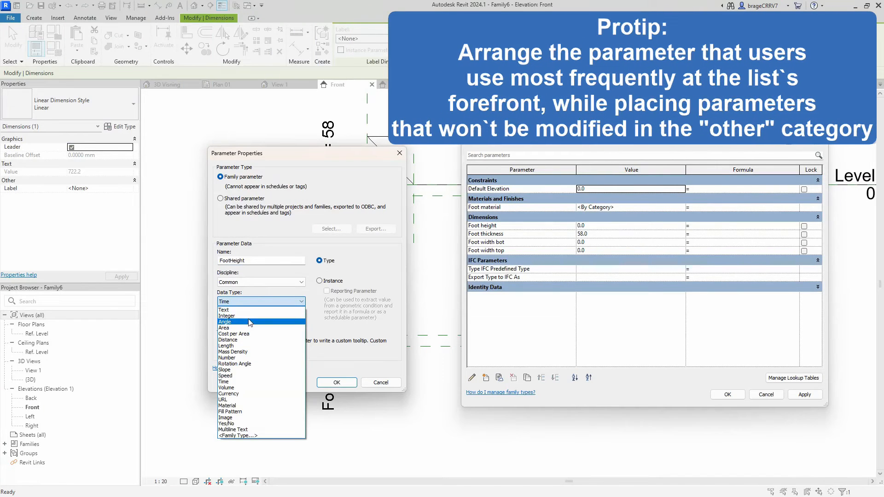
{"action": "left_click", "coordinate": [232, 346]}
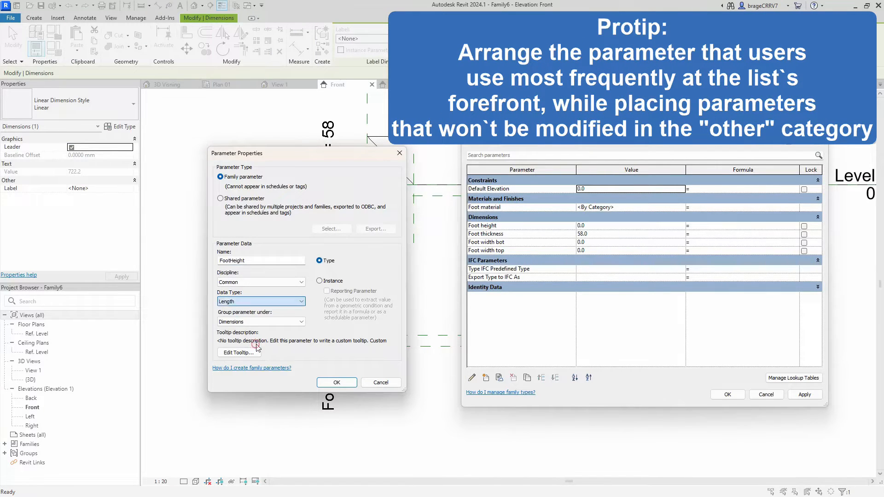
{"action": "left_click", "coordinate": [247, 322]}
{"action": "key", "text": "o"}
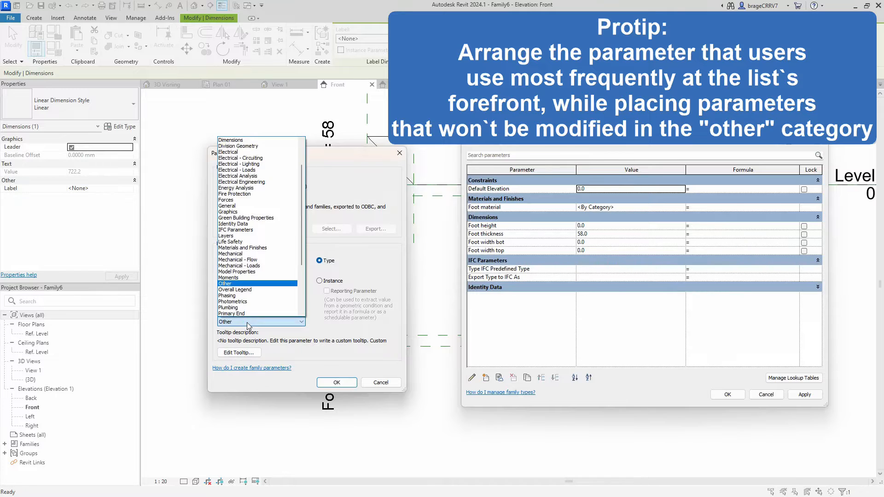
{"action": "key", "text": "Return"}
{"action": "left_click", "coordinate": [325, 384]}
{"action": "left_click", "coordinate": [806, 394]}
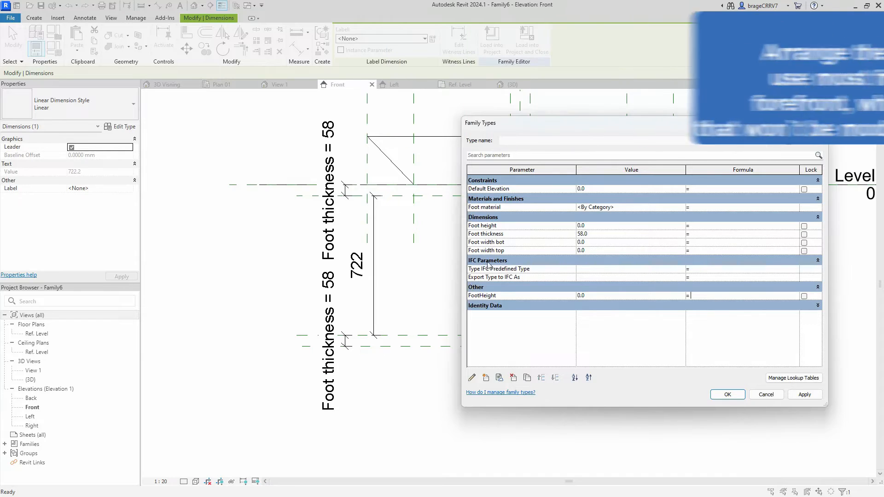
{"action": "left_click", "coordinate": [803, 398]}
- Give FootHeight the formula Foot height - Foot thickness * 2 and apply it
{"action": "left_click", "coordinate": [700, 297]}
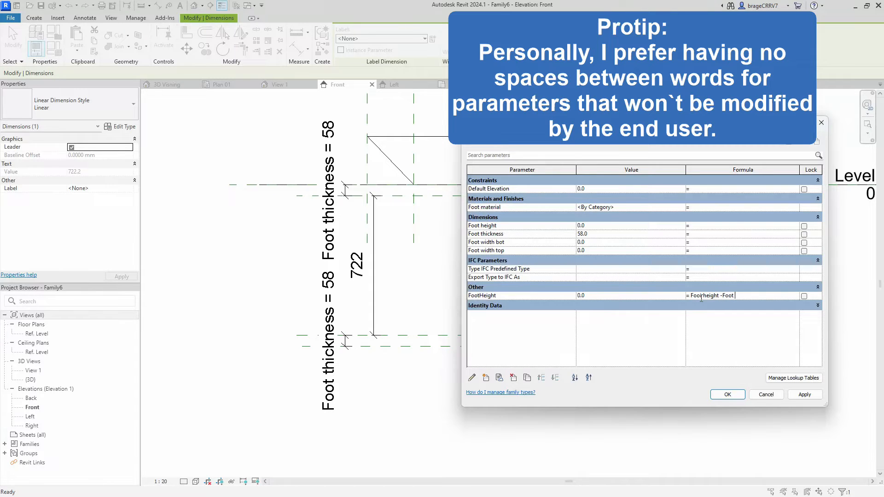
{"action": "type", "text": "ess*2"}
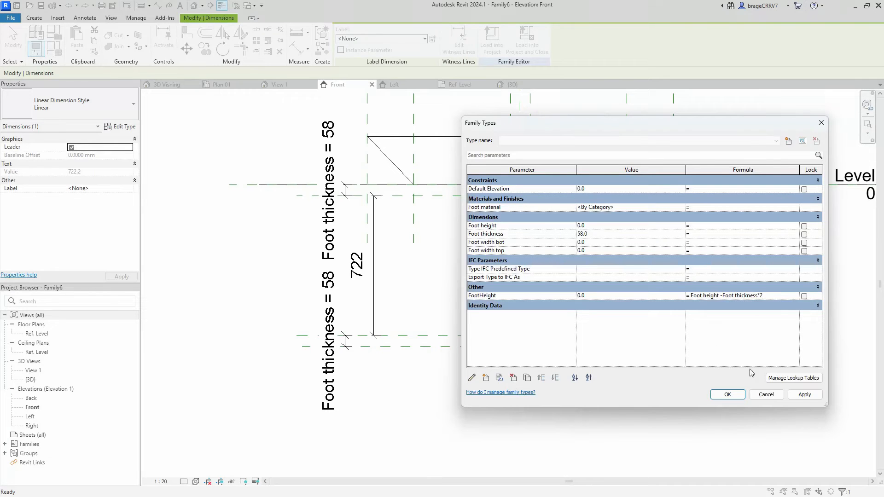
{"action": "left_click", "coordinate": [804, 395]}
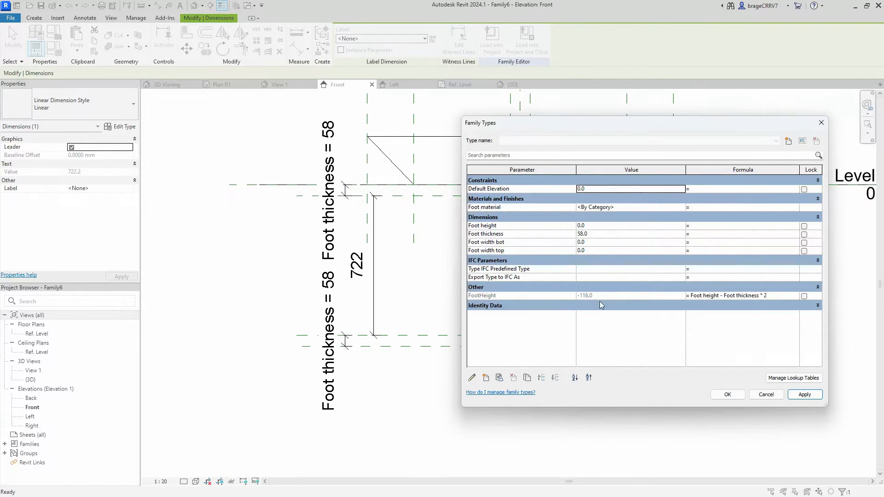
- Set the Foot height parameter to 500 and accept the family types
{"action": "left_click", "coordinate": [590, 226]}
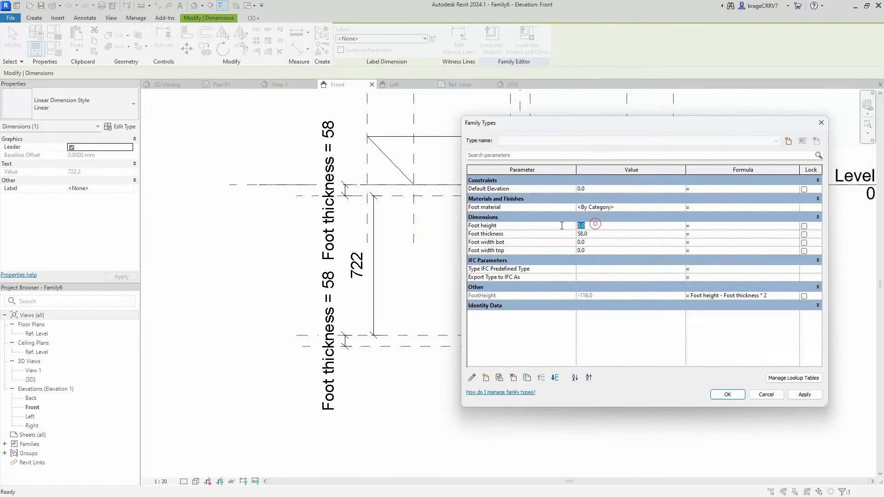
{"action": "left_click", "coordinate": [798, 396]}
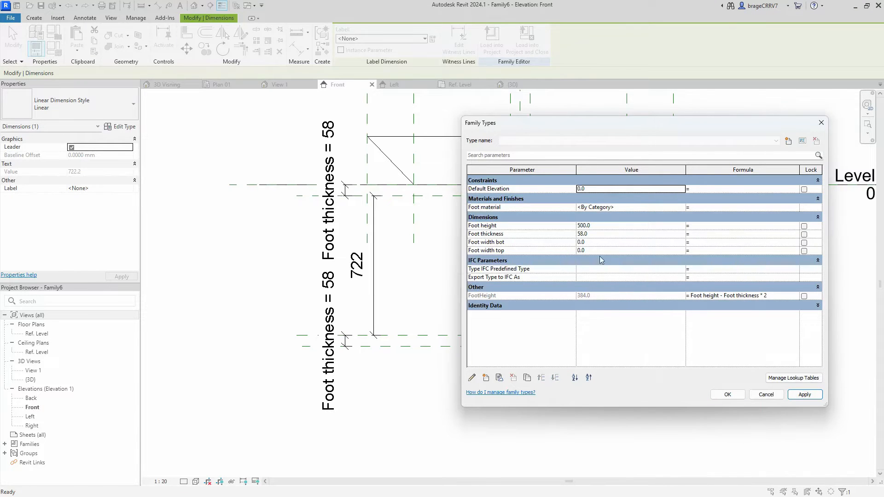
{"action": "left_click", "coordinate": [728, 395]}
- Label the tall dimension between the upper and middle horizontal planes with the FootHeight parameter
{"action": "left_click", "coordinate": [373, 261]}
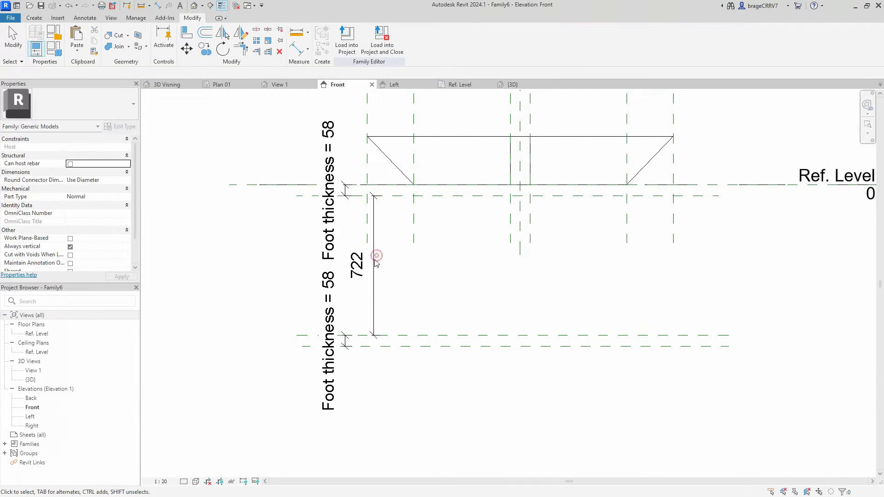
{"action": "left_click", "coordinate": [396, 39]}
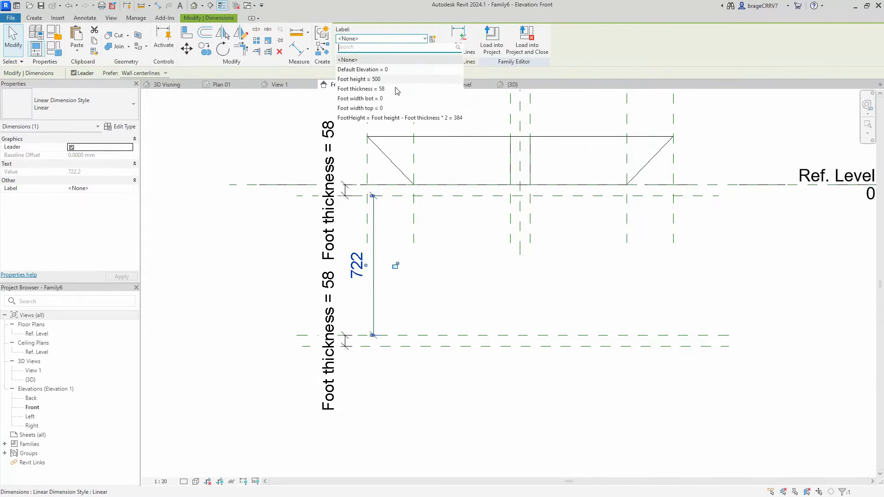
{"action": "left_click", "coordinate": [405, 118]}
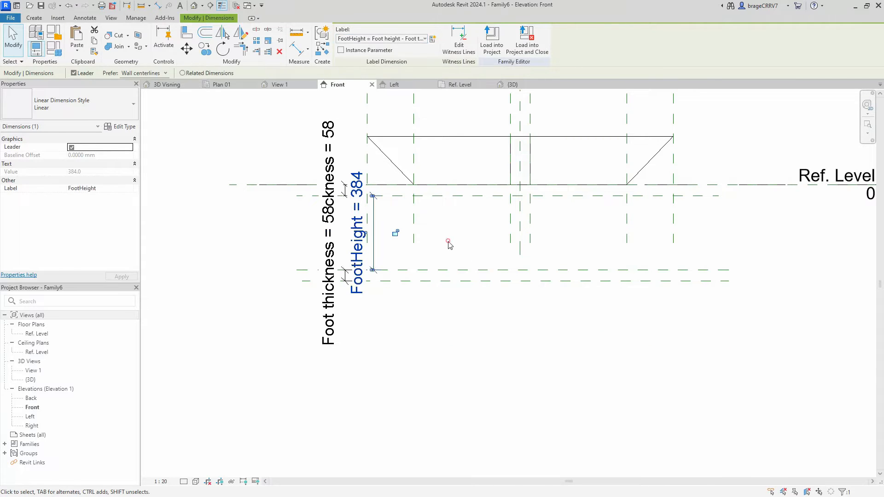
{"action": "left_click", "coordinate": [456, 243]}
- Stretch the blend's bottom and top ends downward below Ref. Level with its shape handles
{"action": "scroll", "coordinate": [456, 243], "scroll_direction": "down", "scroll_amount": 2}
{"action": "left_click", "coordinate": [471, 175]}
{"action": "left_click_drag", "start_coordinate": [497, 207], "coordinate": [500, 246]}
{"action": "left_click_drag", "start_coordinate": [496, 169], "coordinate": [499, 223]}
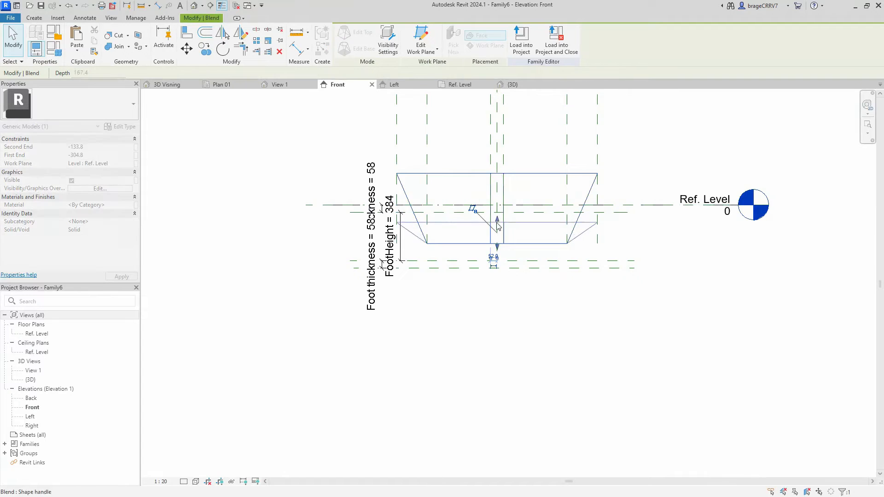
{"action": "left_click", "coordinate": [449, 233]}
- Align the blend's top and bottom edges to the two horizontal reference planes bounding the FootHeight dimension
{"action": "scroll", "coordinate": [448, 232], "scroll_direction": "up", "scroll_amount": 2}
{"action": "key", "text": "a"}
{"action": "key", "text": "l"}
{"action": "left_click", "coordinate": [479, 203]}
{"action": "left_click", "coordinate": [488, 219]}
{"action": "left_click", "coordinate": [475, 277]}
{"action": "left_click", "coordinate": [474, 251]}
{"action": "scroll", "coordinate": [499, 296], "scroll_direction": "down", "scroll_amount": 2}
{"action": "key", "text": "Escape"}
{"action": "key", "text": "Escape"}
- Examine the aligned blend in the Front elevation and from an orbited angle in the default 3D view
{"action": "scroll", "coordinate": [461, 340], "scroll_direction": "down", "scroll_amount": 1}
{"action": "mouse_move", "coordinate": [461, 338]}
{"action": "middle_mouse_down"}
{"action": "mouse_move", "coordinate": [486, 337]}
{"action": "mouse_move", "coordinate": [467, 328]}
{"action": "middle_mouse_up"}
{"action": "left_click", "coordinate": [303, 166]}
{"action": "scroll", "coordinate": [315, 167], "scroll_direction": "down", "scroll_amount": 1}
{"action": "scroll", "coordinate": [344, 177], "scroll_direction": "up", "scroll_amount": 1}
{"action": "scroll", "coordinate": [344, 177], "scroll_direction": "down", "scroll_amount": 1}
{"action": "middle_click_drag", "start_coordinate": [344, 176], "coordinate": [335, 176]}
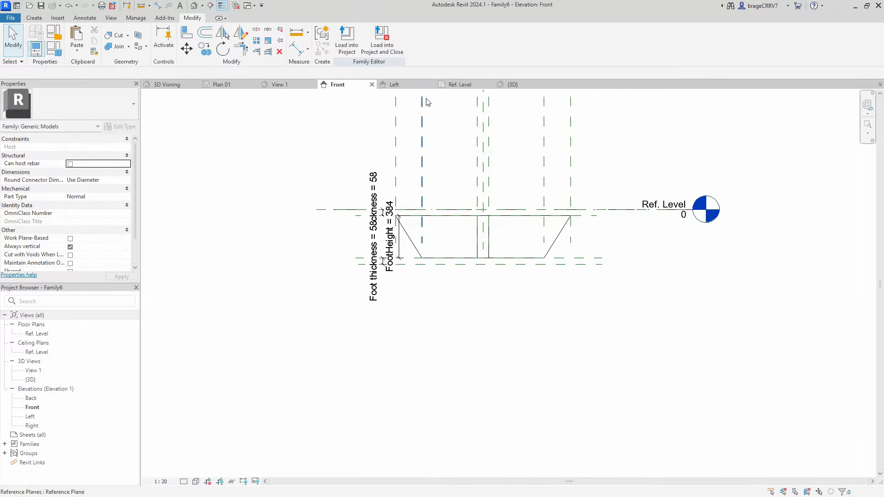
{"action": "left_click", "coordinate": [512, 85]}
{"action": "middle_click_drag", "start_coordinate": [444, 193], "coordinate": [417, 201], "text": "shift"}
- Flex the model by applying a Foot thickness of 15, and set the parameter to 10
{"action": "left_click", "coordinate": [55, 49]}
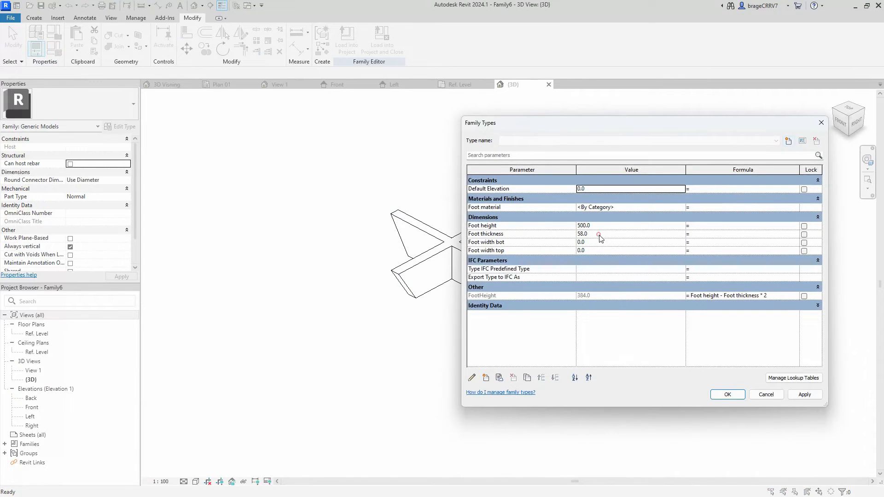
{"action": "left_click", "coordinate": [798, 397]}
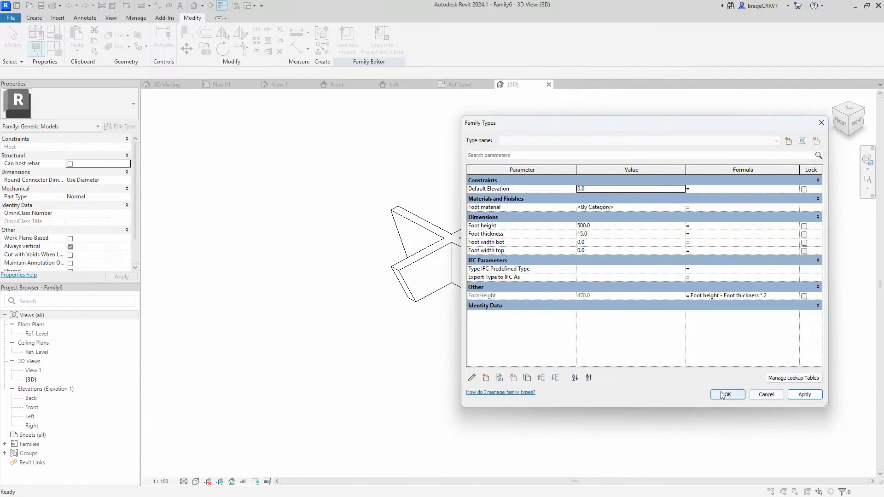
{"action": "left_click", "coordinate": [594, 234]}
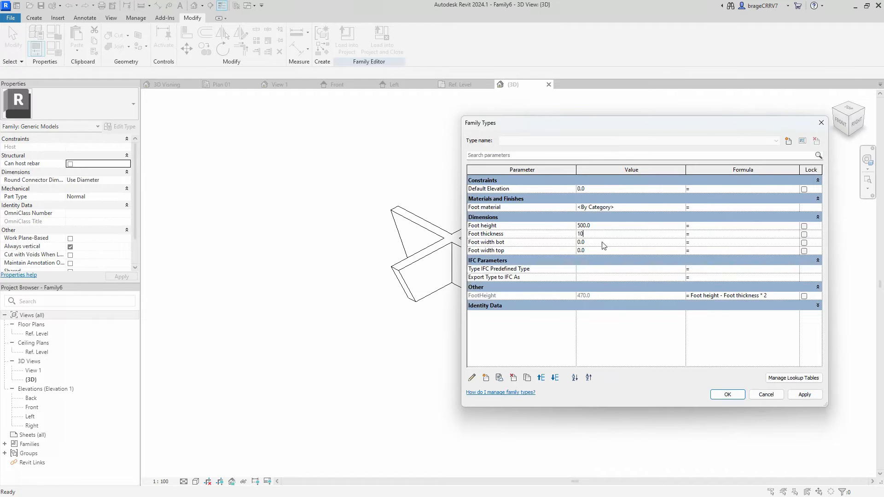
{"action": "left_click", "coordinate": [804, 395]}
{"action": "left_click", "coordinate": [728, 395]}
{"action": "left_click", "coordinate": [292, 211]}
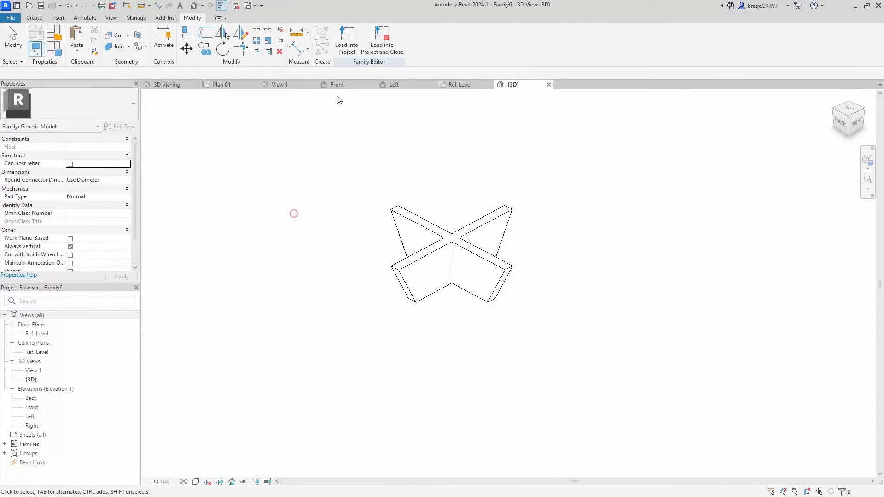
- In the Ref. Level plan, label the vertical and horizontal arms' width dimensions with the Foot thickness parameter
{"action": "left_click", "coordinate": [457, 85]}
{"action": "scroll", "coordinate": [399, 155], "scroll_direction": "up", "scroll_amount": 3}
{"action": "middle_click_drag", "start_coordinate": [399, 155], "coordinate": [407, 175]}
{"action": "scroll", "coordinate": [407, 174], "scroll_direction": "up", "scroll_amount": 1}
{"action": "left_click", "coordinate": [420, 181]}
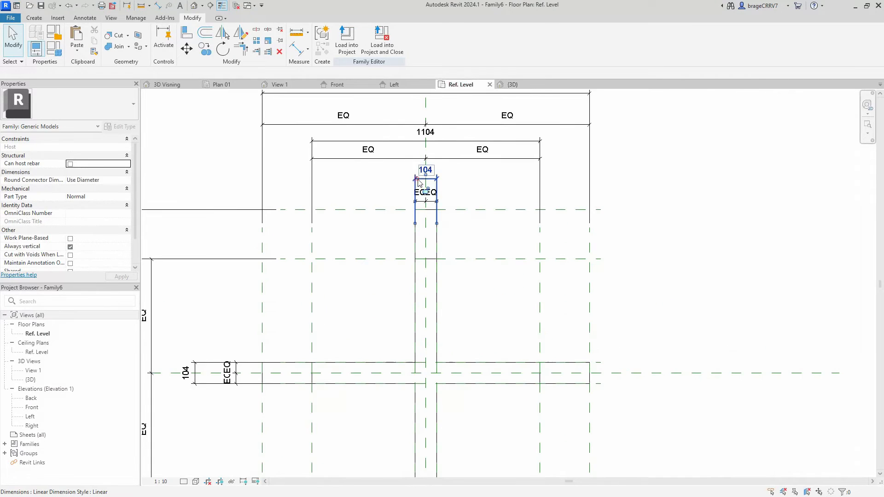
{"action": "scroll", "coordinate": [396, 208], "scroll_direction": "down", "scroll_amount": 1}
{"action": "middle_click_drag", "start_coordinate": [396, 208], "coordinate": [470, 196]}
{"action": "left_click", "coordinate": [296, 340], "text": "ctrl"}
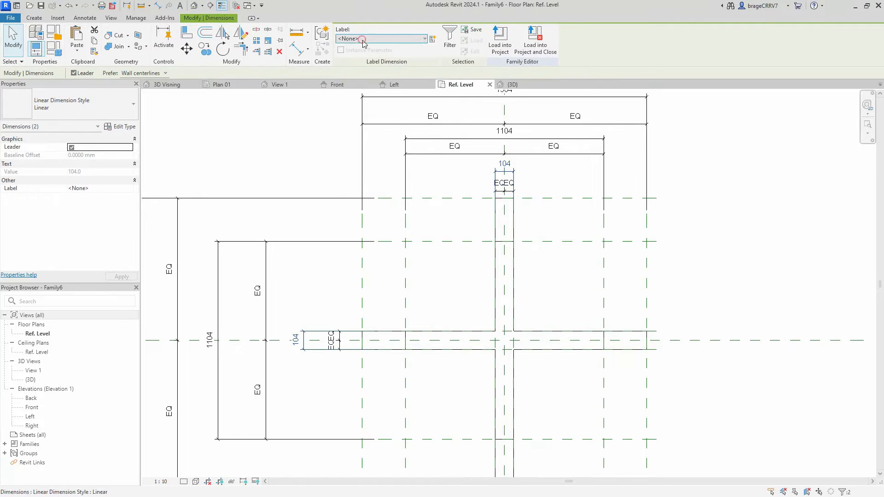
{"action": "left_click", "coordinate": [383, 38]}
{"action": "left_click", "coordinate": [380, 89]}
{"action": "left_click", "coordinate": [443, 293]}
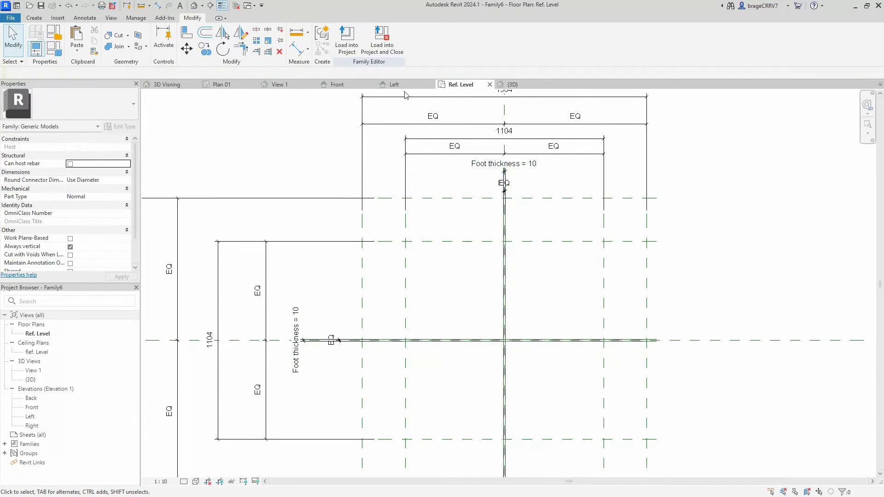
- Inspect the thin cross blend in 3D, review the family type values, and return to the Ref. Level plan
{"action": "key", "text": "ctrl+Tab"}
{"action": "middle_click_drag", "start_coordinate": [463, 353], "coordinate": [515, 258], "text": "shift"}
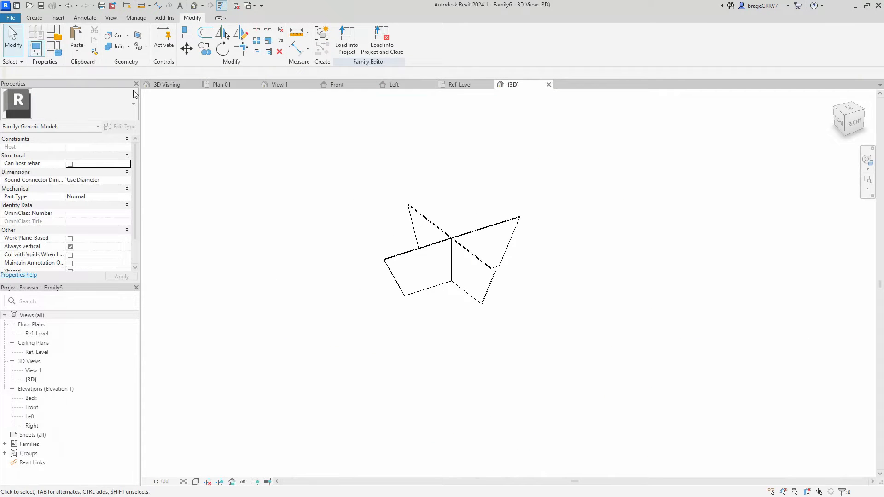
{"action": "left_click", "coordinate": [54, 48]}
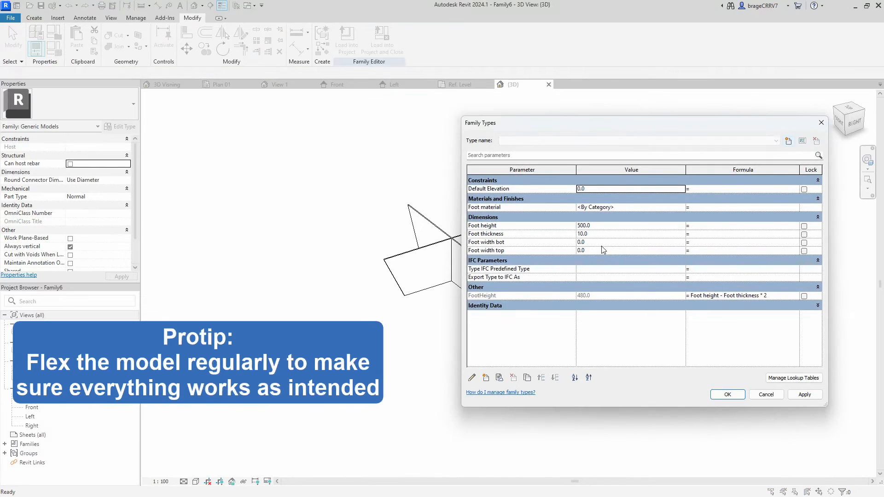
{"action": "left_click", "coordinate": [724, 393]}
{"action": "left_click", "coordinate": [464, 85]}
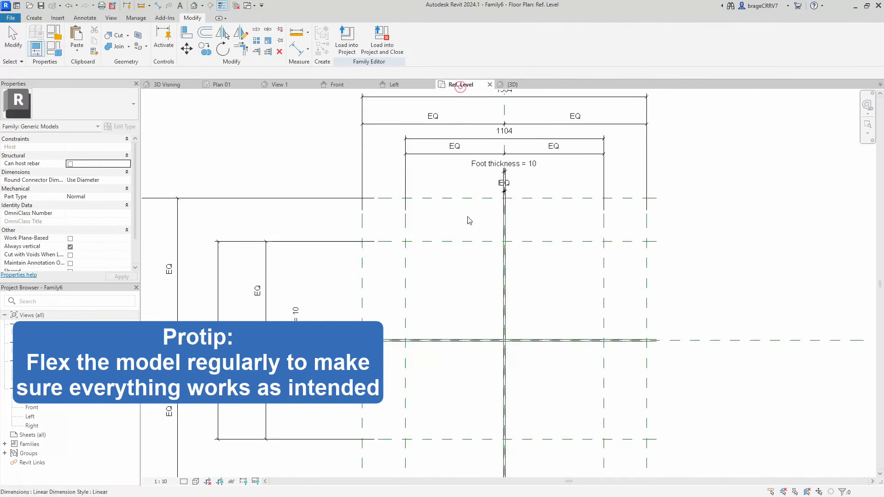
- Label the overall outer width dimensions in both directions of the Ref. Level plan with the Foot width top parameter
{"action": "scroll", "coordinate": [468, 221], "scroll_direction": "down", "scroll_amount": 1}
{"action": "middle_click_drag", "start_coordinate": [468, 221], "coordinate": [481, 260]}
{"action": "left_click", "coordinate": [477, 163]}
{"action": "left_click", "coordinate": [223, 346], "text": "ctrl"}
{"action": "middle_click_drag", "start_coordinate": [225, 182], "coordinate": [224, 153]}
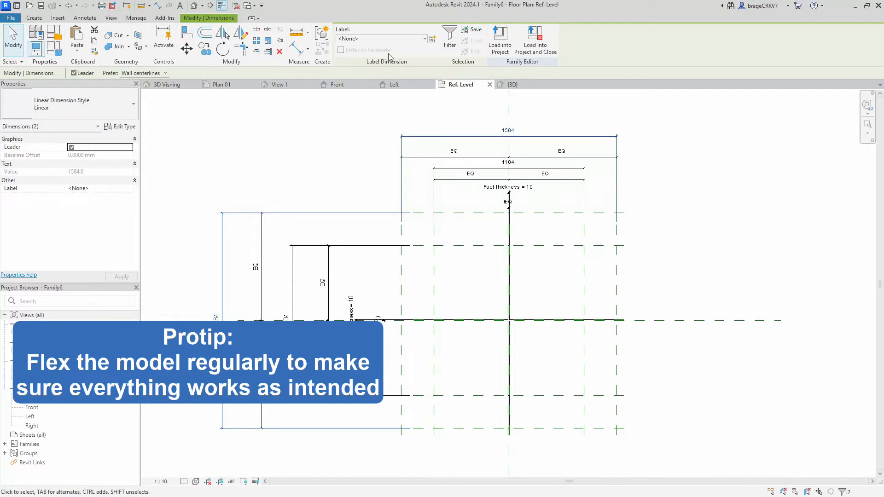
{"action": "left_click", "coordinate": [386, 39]}
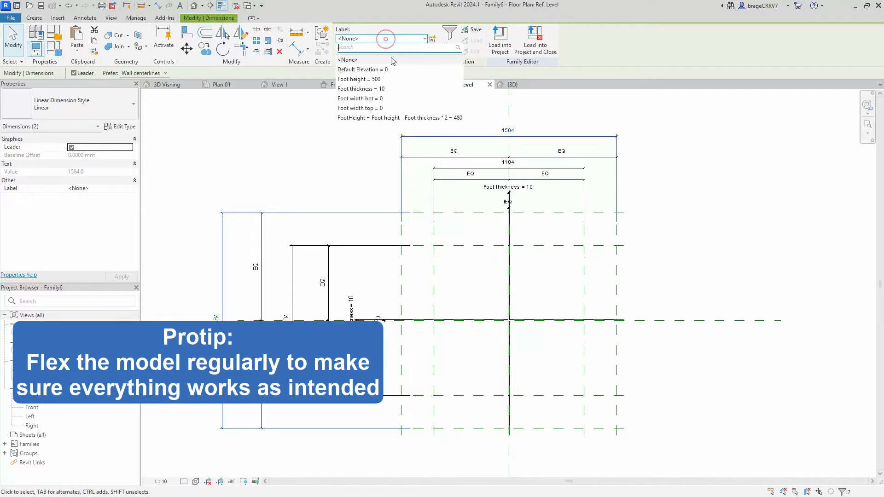
{"action": "left_click", "coordinate": [381, 109]}
{"action": "left_click", "coordinate": [305, 168]}
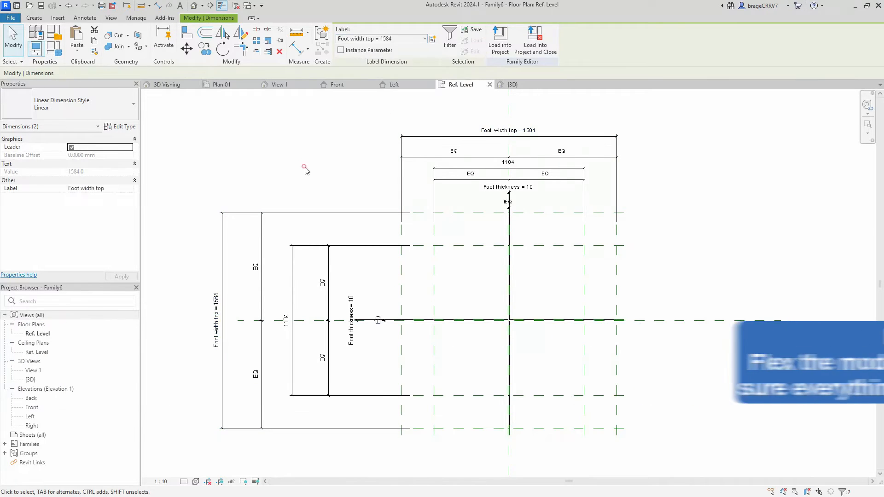
- Label the overall inner width dimensions in both directions with the Foot width bot parameter
{"action": "left_click", "coordinate": [452, 169]}
{"action": "left_click", "coordinate": [287, 279], "text": "ctrl"}
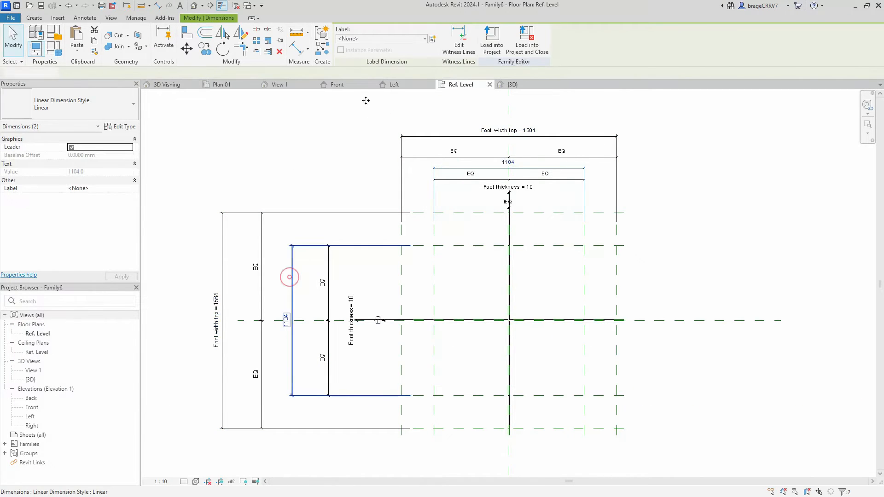
{"action": "left_click", "coordinate": [386, 38]}
{"action": "left_click", "coordinate": [396, 99]}
{"action": "left_click", "coordinate": [305, 180]}
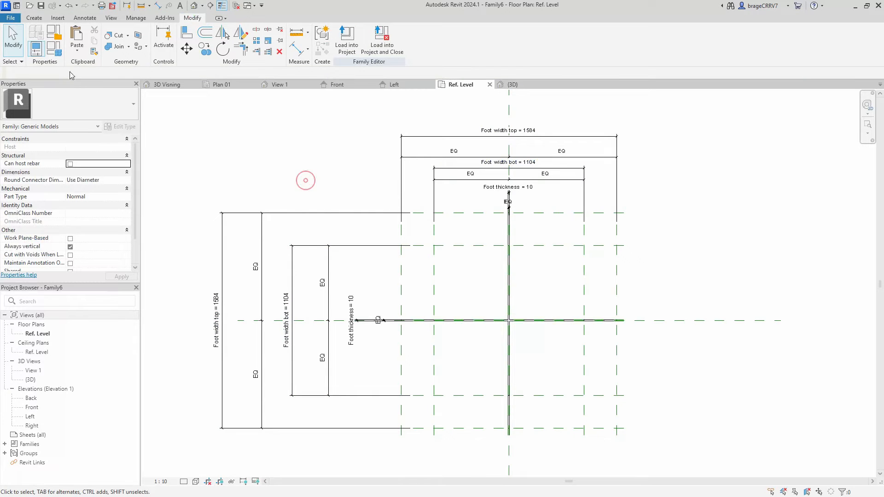
- With the 3D view open, apply family type values of Foot width top 500, Foot width bot 350 and Foot thickness 15
{"action": "left_click", "coordinate": [512, 84]}
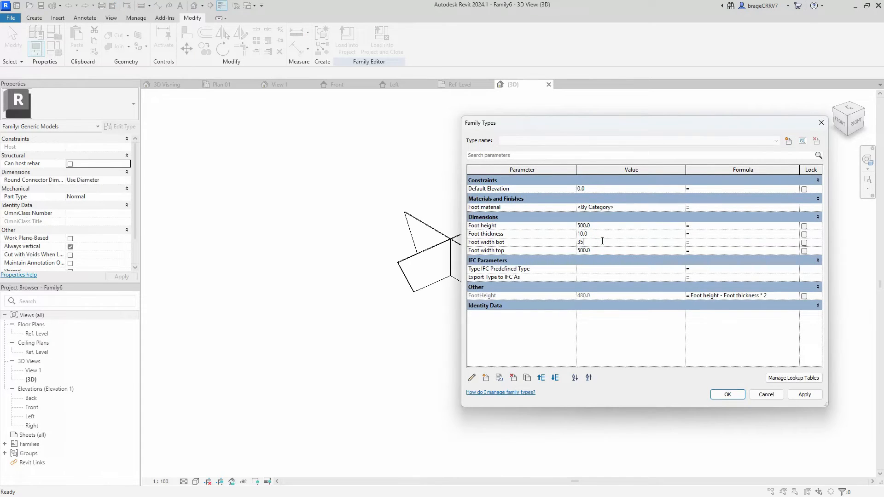
{"action": "left_click", "coordinate": [806, 395]}
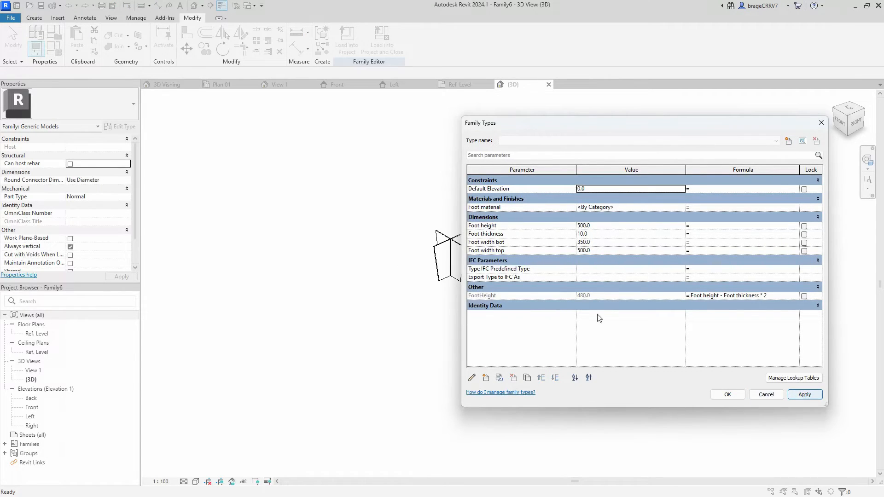
{"action": "left_click", "coordinate": [594, 234]}
{"action": "left_click", "coordinate": [801, 394]}
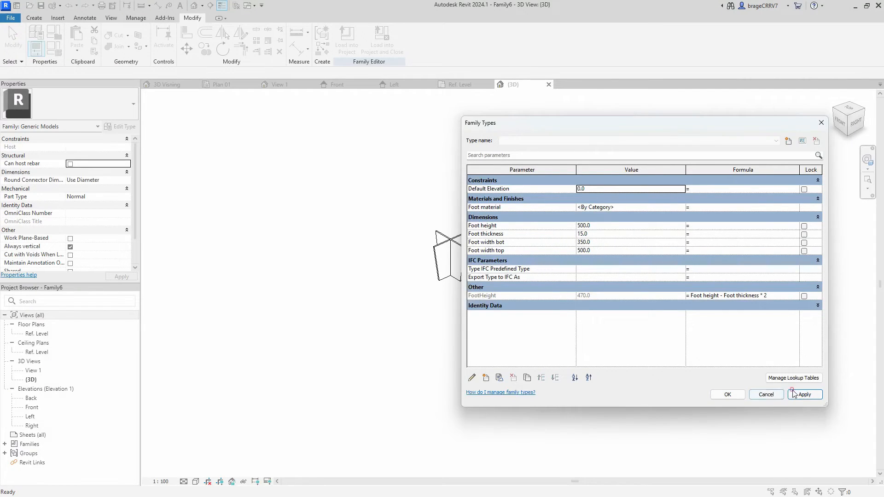
{"action": "left_click", "coordinate": [727, 395]}
- Start an extrusion in the Ref. Level plan and sketch a circle of about 150 mm radius centred on the cross
{"action": "scroll", "coordinate": [490, 292], "scroll_direction": "up", "scroll_amount": 4}
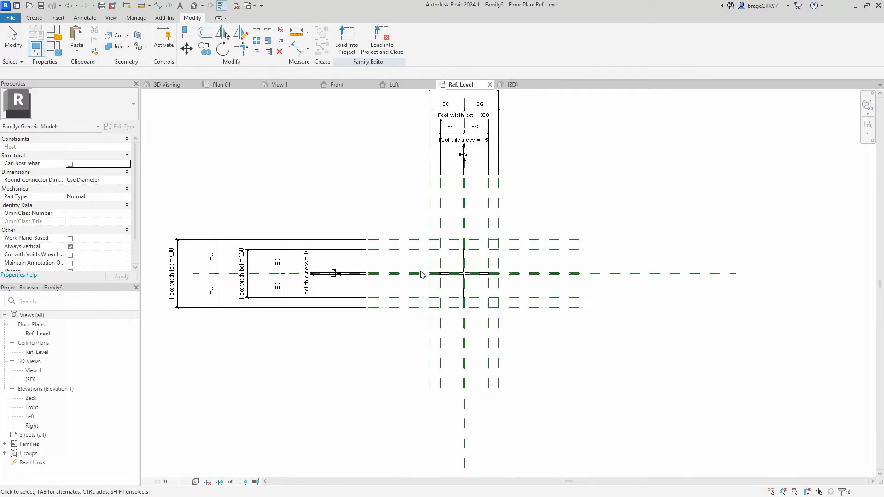
{"action": "left_click", "coordinate": [34, 18]}
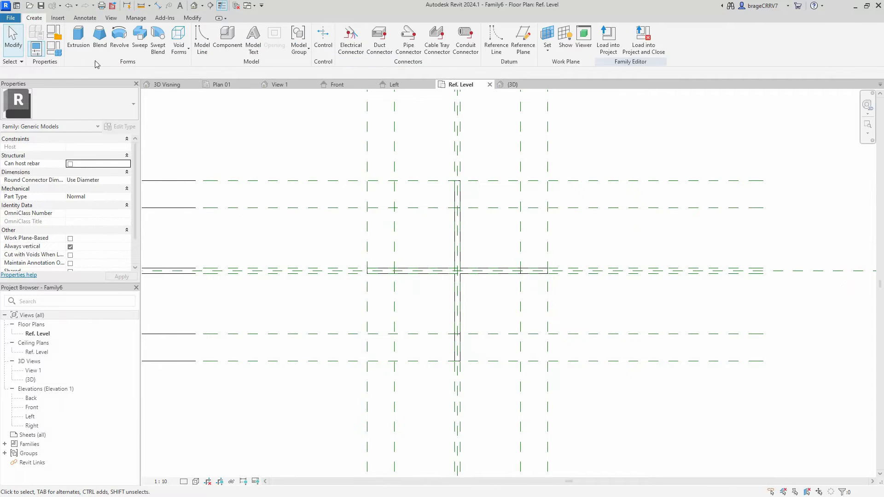
{"action": "left_click", "coordinate": [79, 36]}
{"action": "scroll", "coordinate": [461, 276], "scroll_direction": "up", "scroll_amount": 3}
{"action": "left_click", "coordinate": [458, 263]}
{"action": "scroll", "coordinate": [459, 264], "scroll_direction": "down", "scroll_amount": 2}
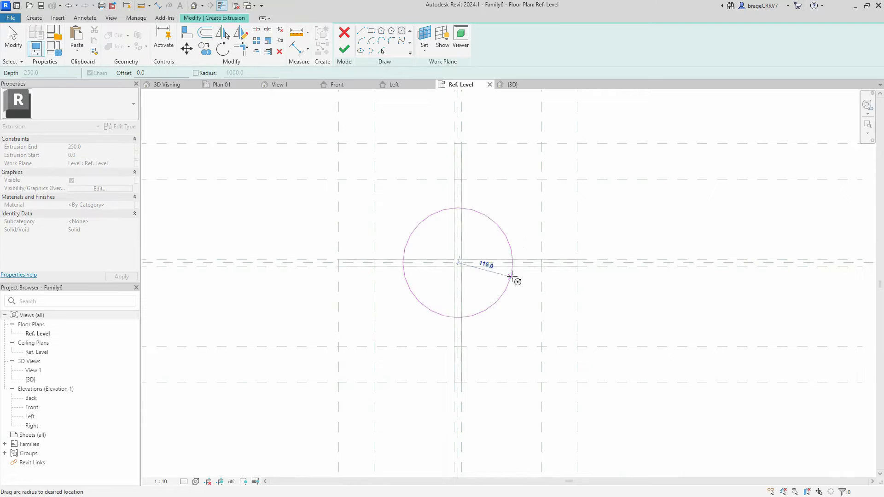
{"action": "left_click", "coordinate": [527, 282]}
{"action": "scroll", "coordinate": [527, 290], "scroll_direction": "down", "scroll_amount": 2}
{"action": "key", "text": "Escape"}
{"action": "left_click", "coordinate": [523, 297]}
{"action": "key", "text": "Escape"}
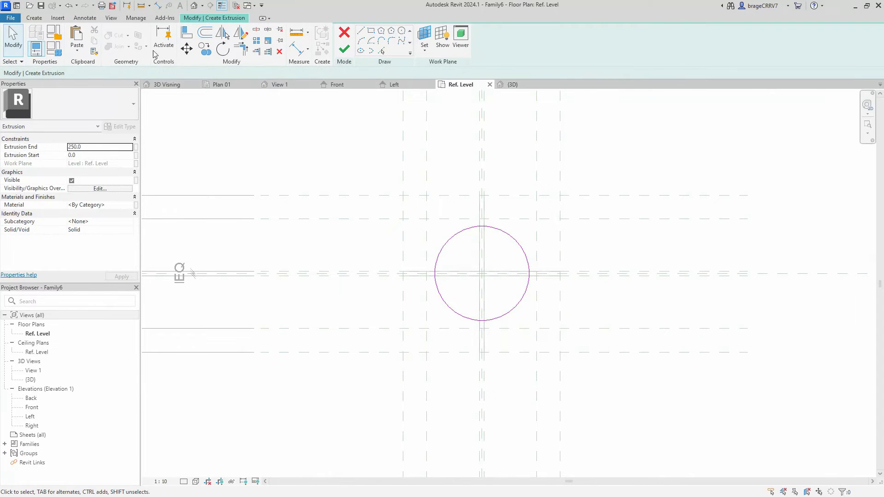
- Add a diameter dimension to the circle in the extrusion sketch
{"action": "left_click", "coordinate": [34, 18]}
{"action": "left_click", "coordinate": [85, 18]}
{"action": "left_click", "coordinate": [101, 36]}
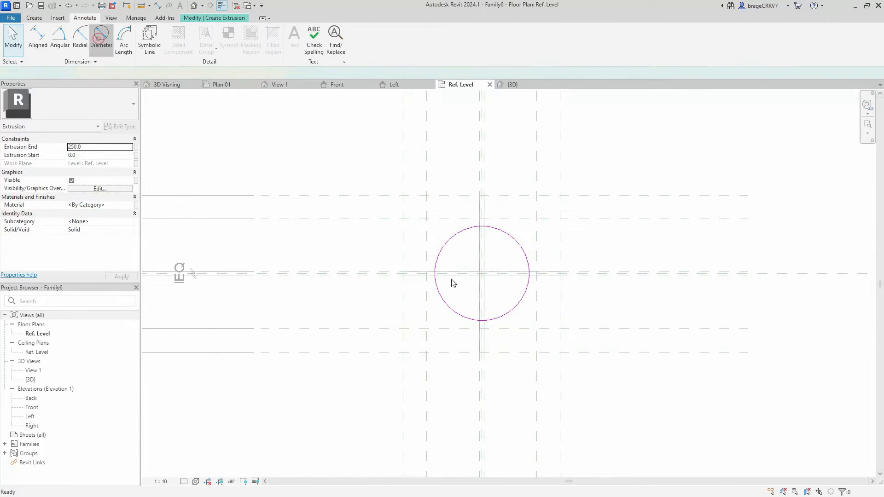
{"action": "left_click", "coordinate": [442, 253]}
{"action": "left_click", "coordinate": [456, 257]}
{"action": "key", "text": "Escape"}
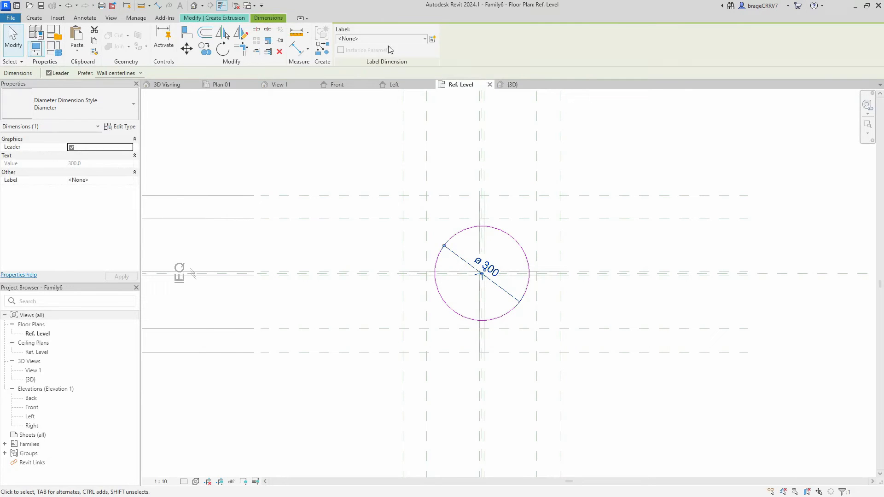
- Label the circle's diameter dimension with Foot width top and finish the extrusion
{"action": "left_click", "coordinate": [389, 38]}
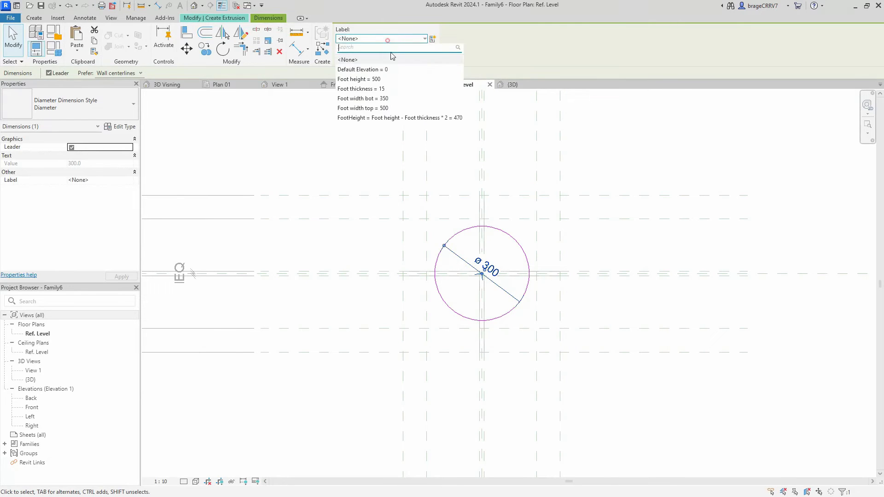
{"action": "left_click", "coordinate": [389, 109]}
{"action": "scroll", "coordinate": [349, 222], "scroll_direction": "down", "scroll_amount": 3}
{"action": "middle_click_drag", "start_coordinate": [355, 236], "coordinate": [349, 242]}
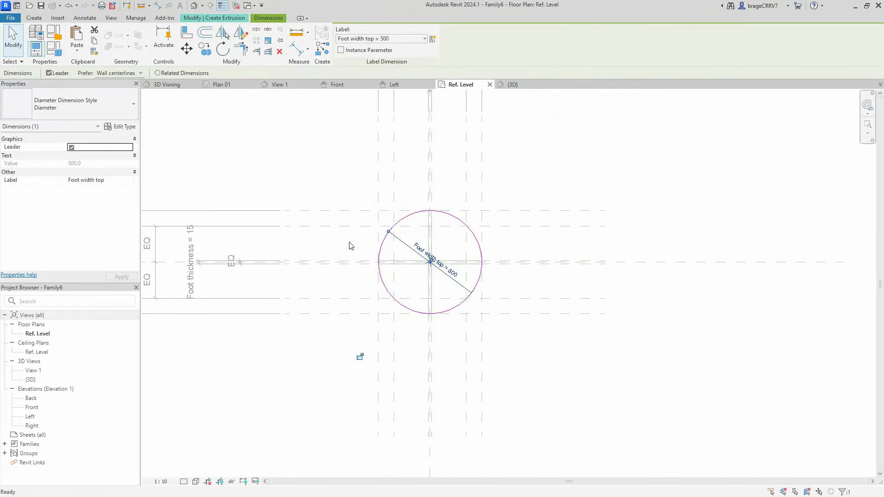
{"action": "left_click", "coordinate": [350, 246]}
{"action": "left_click", "coordinate": [344, 48]}
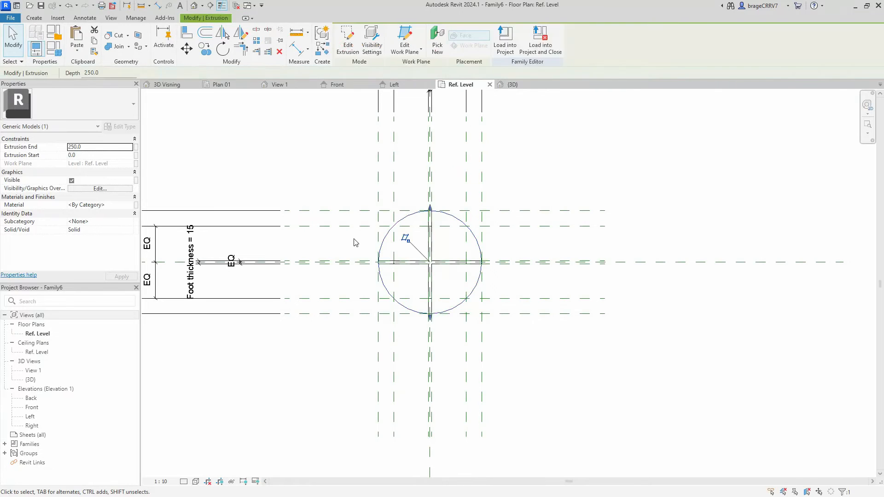
- Check the cylinder in 3D, and in the Left elevation stretch its lower face below the two upper reference planes
{"action": "left_click", "coordinate": [34, 18]}
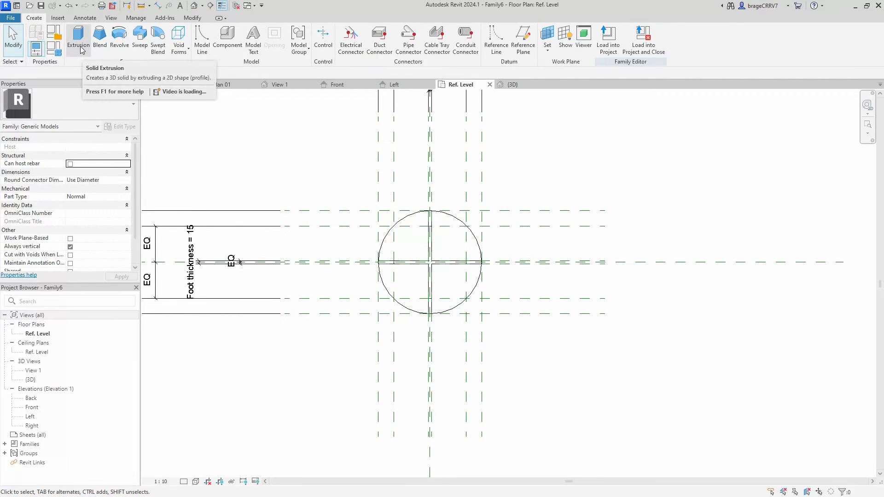
{"action": "left_click", "coordinate": [502, 86]}
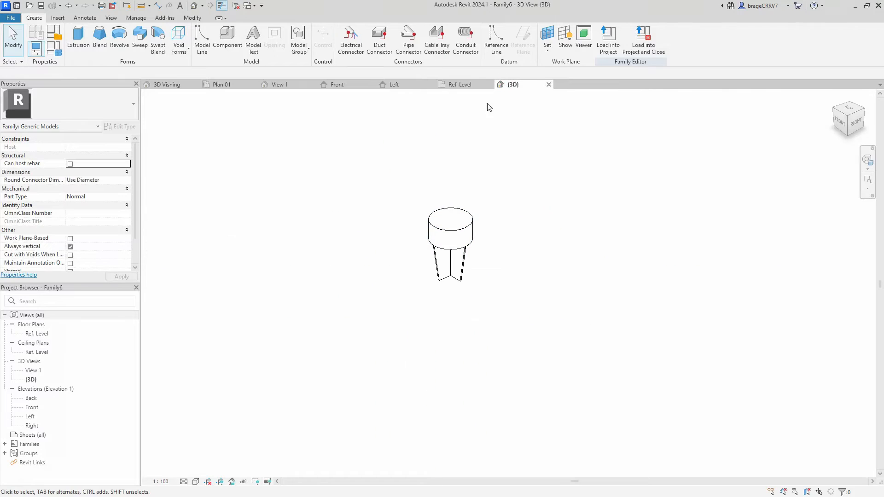
{"action": "left_click", "coordinate": [393, 85]}
{"action": "scroll", "coordinate": [416, 339], "scroll_direction": "up", "scroll_amount": 5}
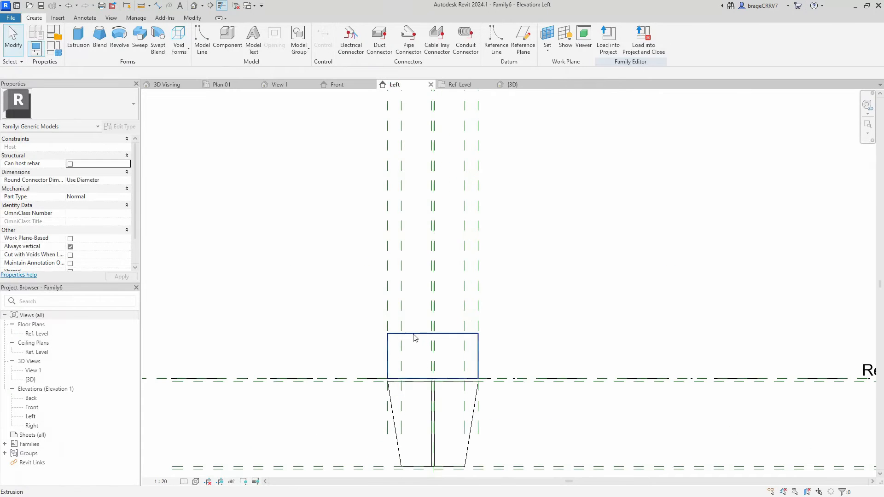
{"action": "left_click", "coordinate": [416, 340]}
{"action": "scroll", "coordinate": [391, 328], "scroll_direction": "up", "scroll_amount": 5}
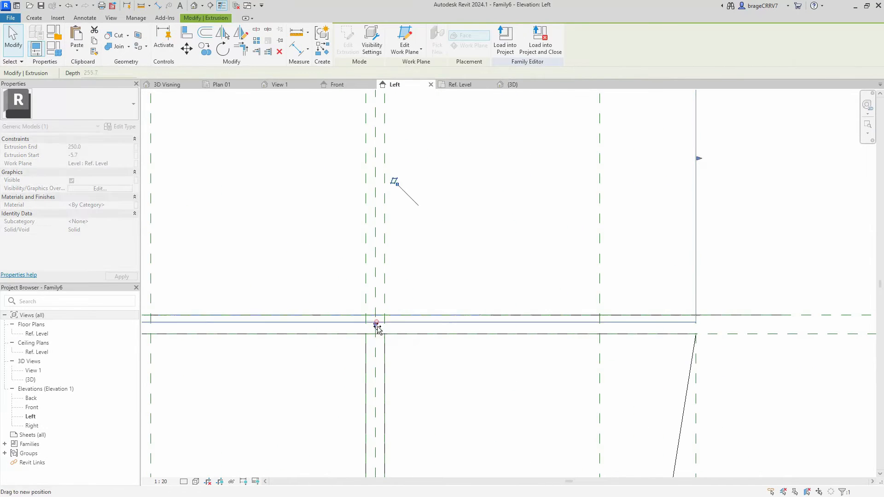
{"action": "scroll", "coordinate": [378, 331], "scroll_direction": "down", "scroll_amount": 2}
{"action": "left_click_drag", "start_coordinate": [376, 336], "coordinate": [377, 364]}
{"action": "scroll", "coordinate": [378, 362], "scroll_direction": "down", "scroll_amount": 5}
{"action": "left_click", "coordinate": [575, 290]}
{"action": "middle_click_drag", "start_coordinate": [576, 289], "coordinate": [606, 269]}
- Align and lock the cylinder's bottom face to the plane just below Ref. Level, and align its top face with Ref. Level
{"action": "key", "text": "a"}
{"action": "key", "text": "l"}
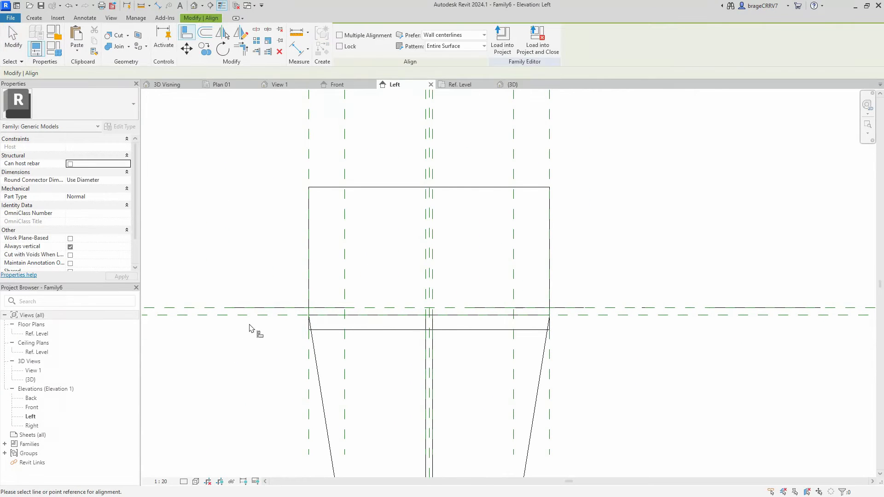
{"action": "left_click", "coordinate": [252, 316]}
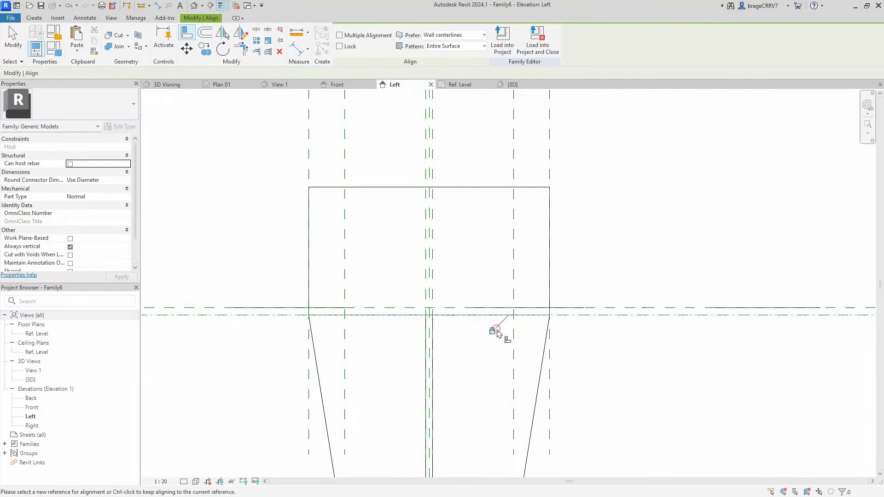
{"action": "left_click", "coordinate": [249, 307]}
{"action": "left_click", "coordinate": [327, 185]}
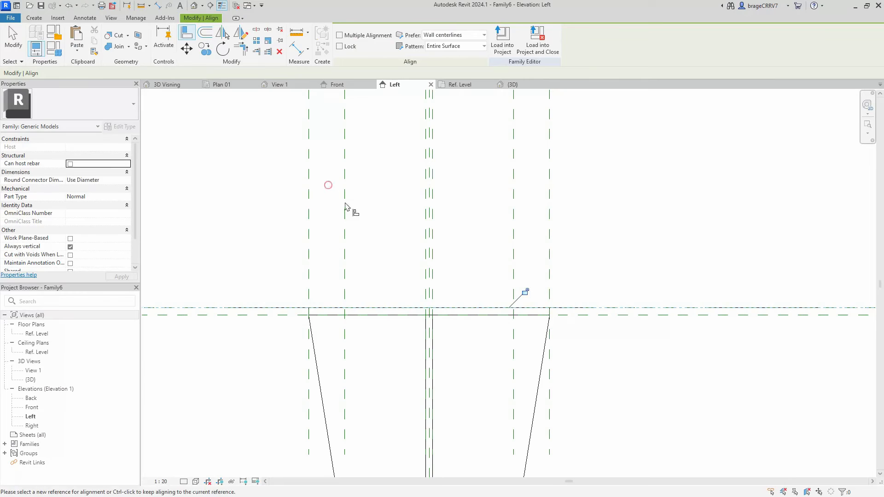
{"action": "key", "text": "Escape"}
{"action": "scroll", "coordinate": [409, 256], "scroll_direction": "down", "scroll_amount": 3}
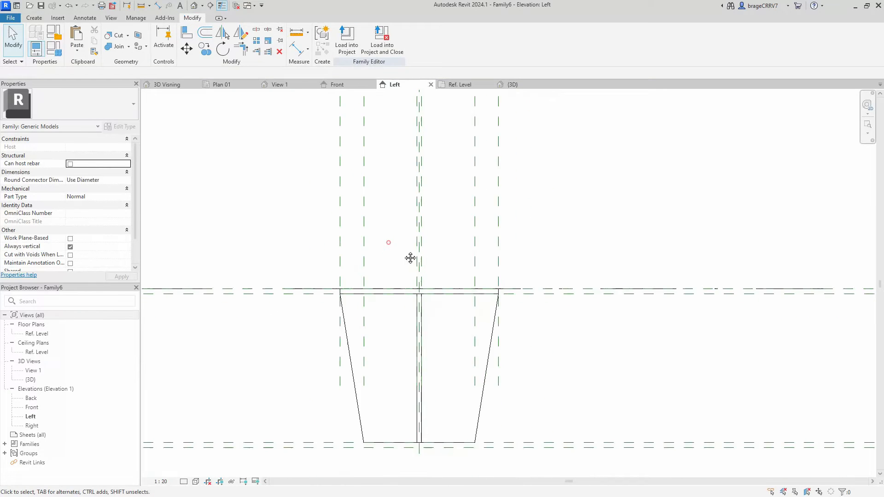
- In the Ref. Level plan, create a second extrusion from a smaller circle centred on the cross, inside the top disc's outline
{"action": "left_click", "coordinate": [459, 88]}
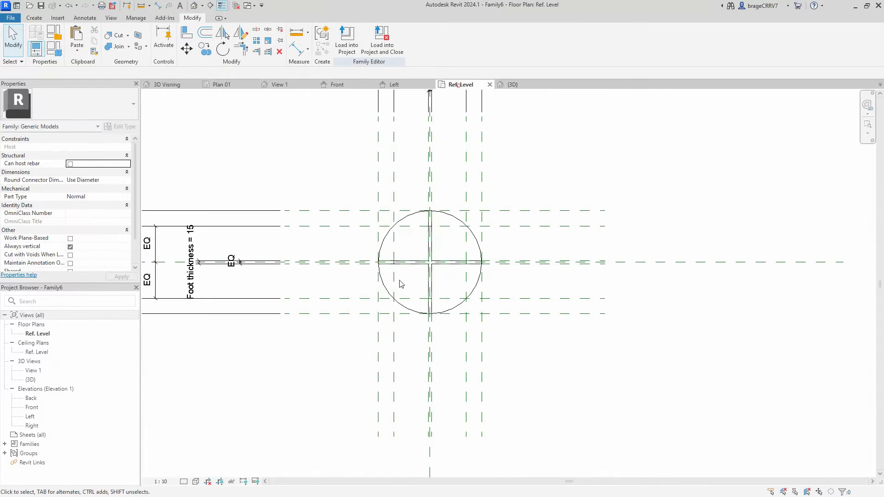
{"action": "left_click", "coordinate": [33, 18]}
{"action": "left_click", "coordinate": [78, 39]}
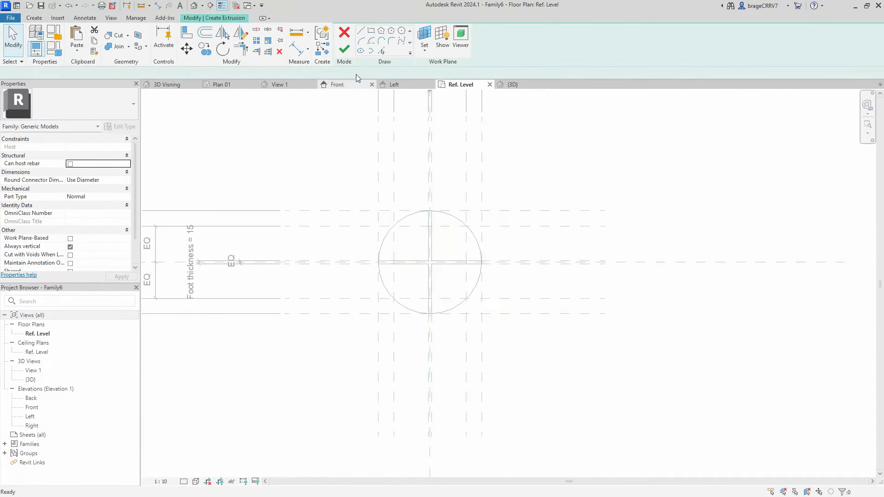
{"action": "left_click", "coordinate": [401, 31]}
{"action": "scroll", "coordinate": [431, 264], "scroll_direction": "up", "scroll_amount": 2}
{"action": "scroll", "coordinate": [431, 263], "scroll_direction": "up", "scroll_amount": 3}
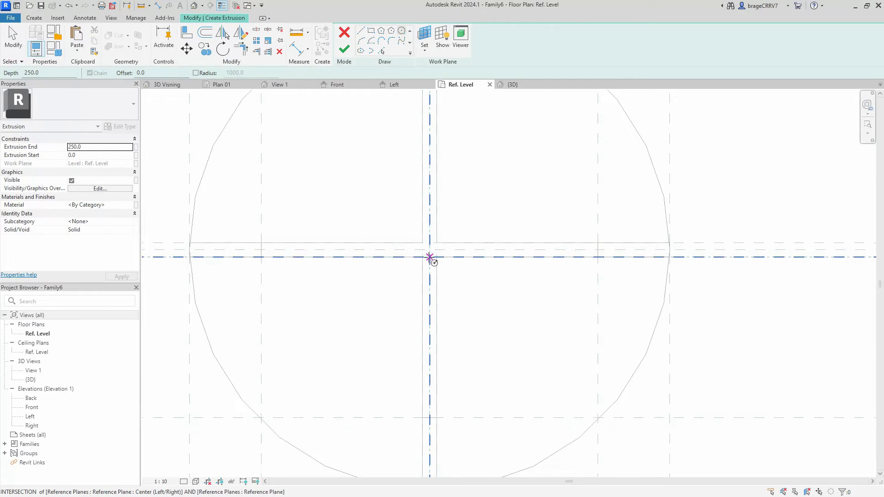
{"action": "left_click", "coordinate": [431, 261]}
{"action": "scroll", "coordinate": [433, 254], "scroll_direction": "down", "scroll_amount": 3}
{"action": "left_click", "coordinate": [495, 304]}
{"action": "key", "text": "Escape"}
{"action": "scroll", "coordinate": [469, 277], "scroll_direction": "down", "scroll_amount": 1}
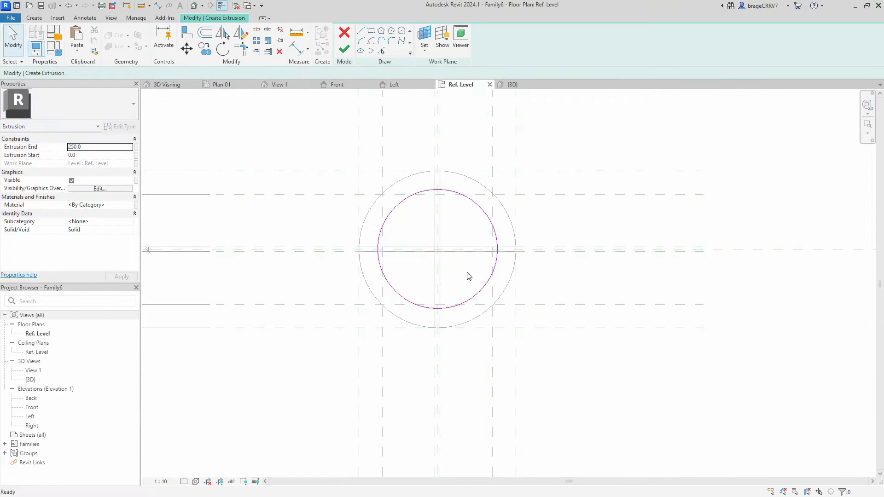
{"action": "left_click", "coordinate": [346, 51]}
- In the Front elevation, stretch the new cylinder's lower face down to an extrusion start of about -494 mm
{"action": "left_click", "coordinate": [350, 85]}
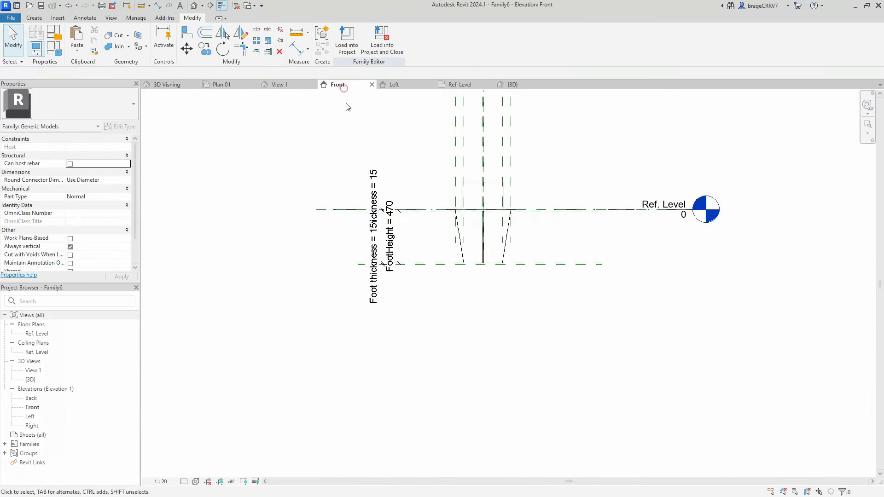
{"action": "left_click", "coordinate": [487, 186]}
{"action": "scroll", "coordinate": [483, 211], "scroll_direction": "up", "scroll_amount": 4}
{"action": "left_click_drag", "start_coordinate": [484, 213], "coordinate": [513, 372]}
{"action": "scroll", "coordinate": [482, 344], "scroll_direction": "up", "scroll_amount": 4}
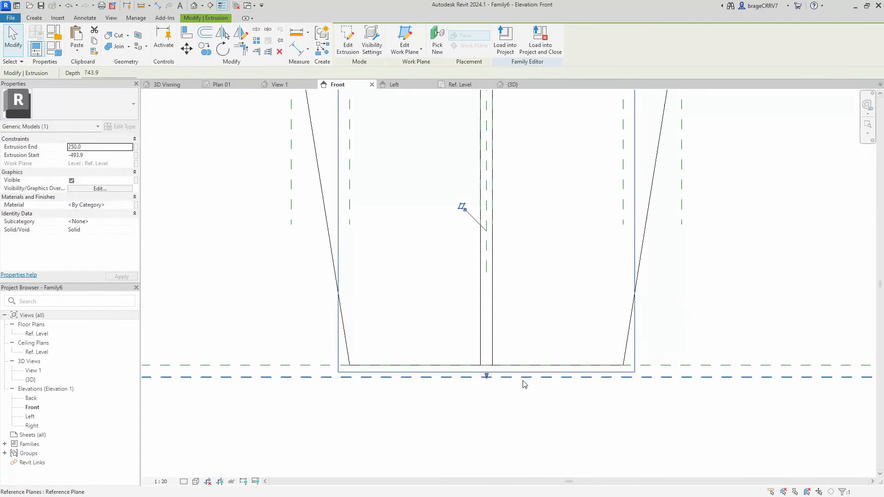
{"action": "left_click", "coordinate": [504, 402]}
- Align the new extrusion's lower and upper faces to the two bottom reference planes, forming the base disc
{"action": "key", "text": "l"}
{"action": "left_click", "coordinate": [415, 378]}
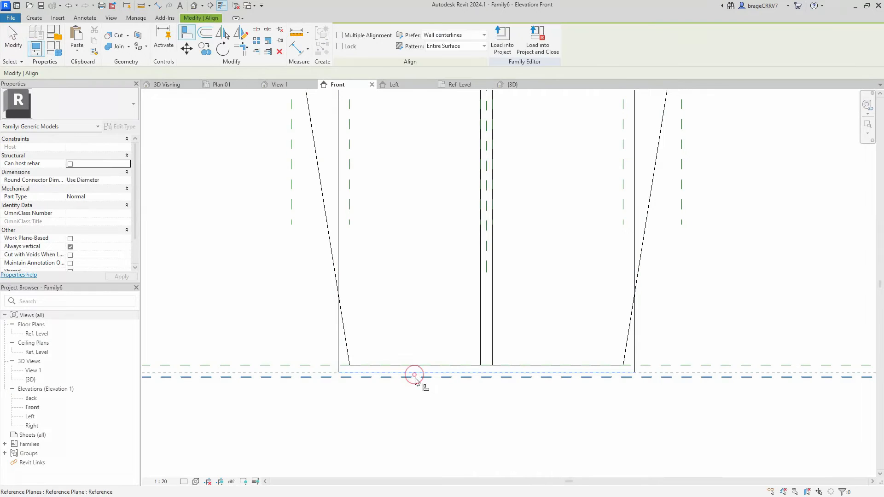
{"action": "key", "text": "Escape"}
{"action": "key", "text": "Escape"}
{"action": "key", "text": "l"}
{"action": "left_click", "coordinate": [416, 377]}
{"action": "left_click", "coordinate": [419, 373]}
{"action": "left_click", "coordinate": [491, 391]}
{"action": "scroll", "coordinate": [492, 391], "scroll_direction": "down", "scroll_amount": 5}
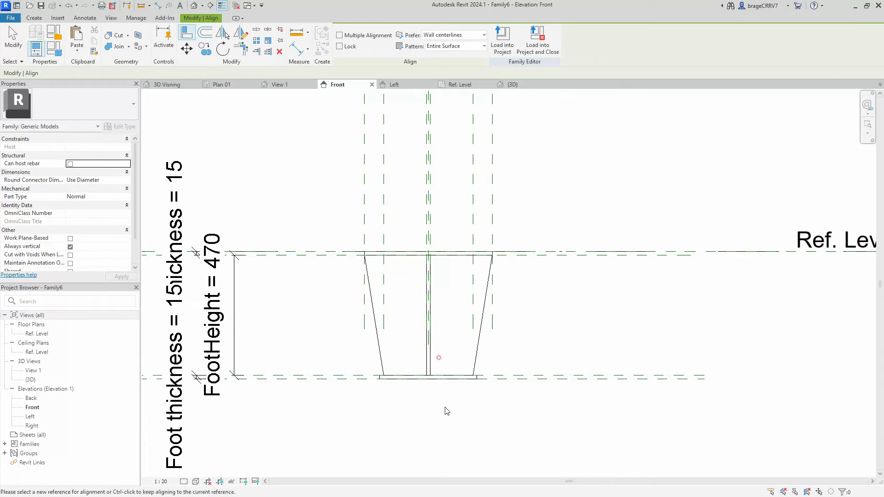
{"action": "key", "text": "Escape"}
{"action": "scroll", "coordinate": [382, 384], "scroll_direction": "up", "scroll_amount": 4}
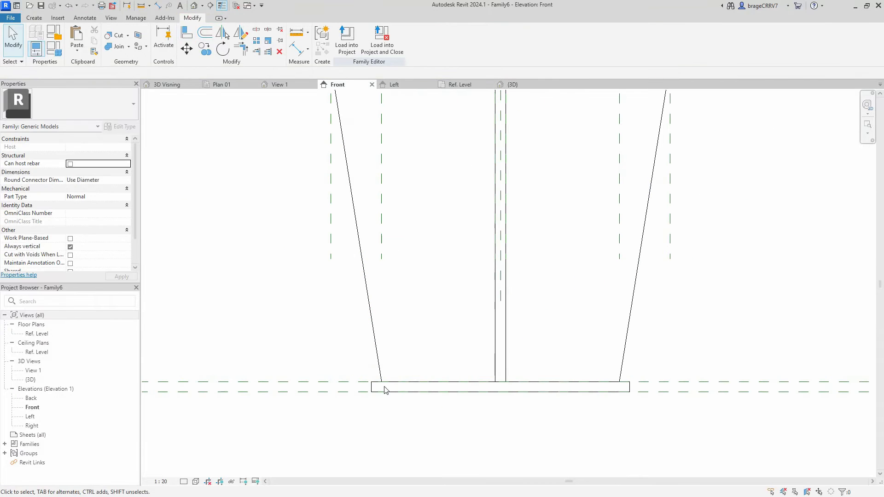
- In the Ref. Level plan, edit the base disc's extrusion sketch and add a diameter dimension to its circle
{"action": "left_click", "coordinate": [460, 84]}
{"action": "double_click", "coordinate": [390, 224]}
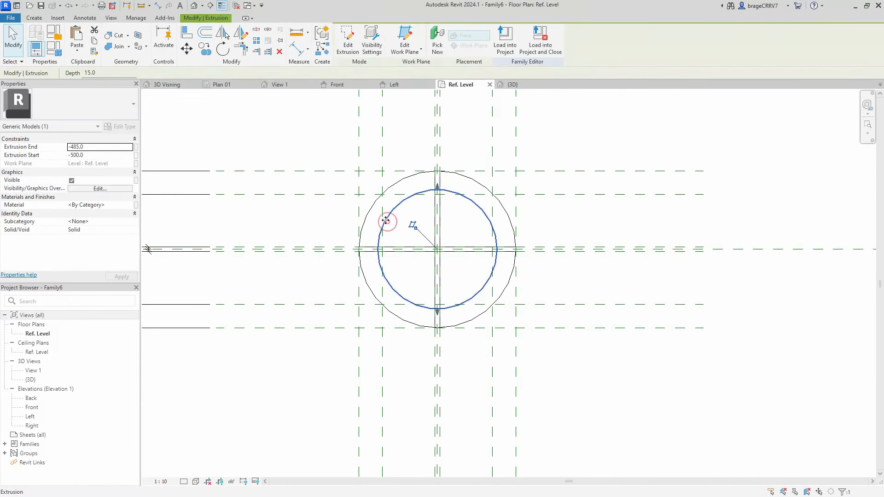
{"action": "left_click", "coordinate": [85, 18]}
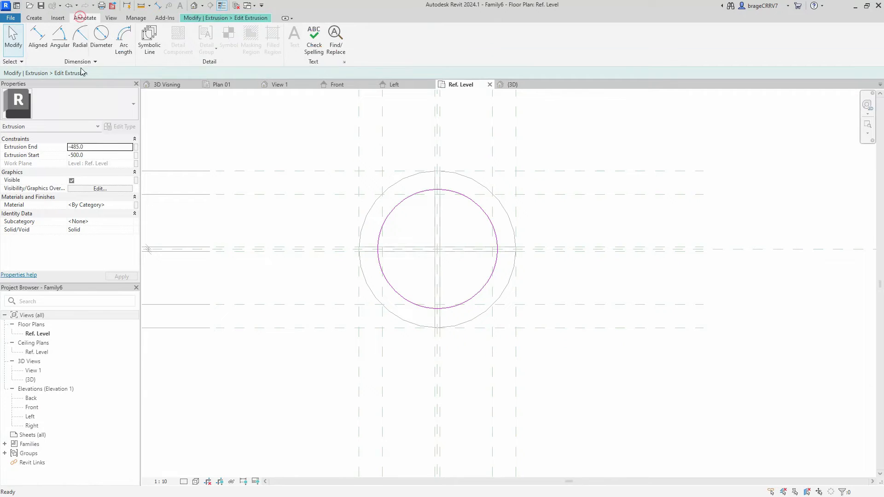
{"action": "left_click", "coordinate": [100, 36]}
{"action": "left_click", "coordinate": [384, 223]}
{"action": "left_click", "coordinate": [402, 224]}
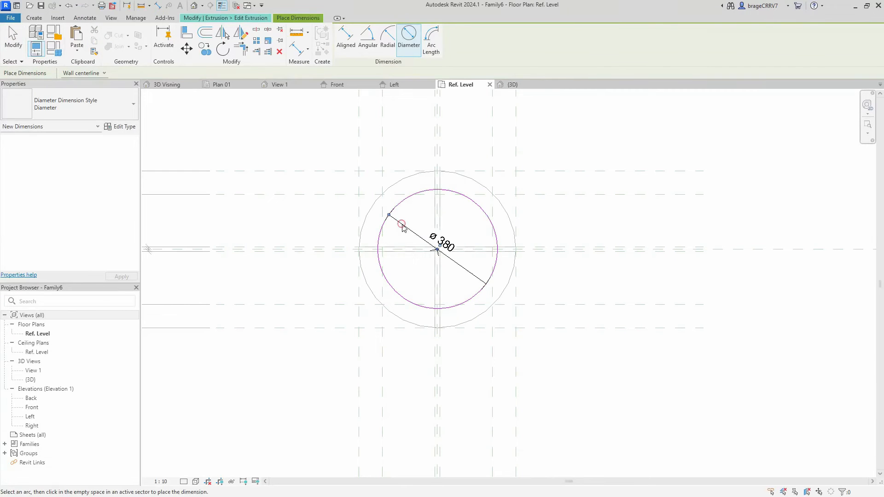
{"action": "key", "text": "Escape"}
- Label the circle's diameter dimension with the Foot width bot parameter and finish the extrusion sketch
{"action": "left_click", "coordinate": [406, 228]}
{"action": "left_click", "coordinate": [369, 42]}
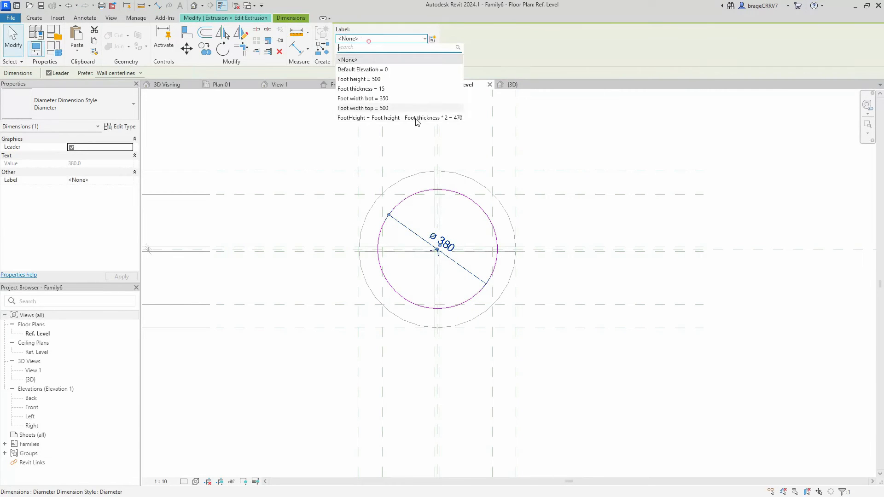
{"action": "left_click", "coordinate": [394, 99]}
{"action": "key", "text": "Escape"}
{"action": "left_click", "coordinate": [344, 46]}
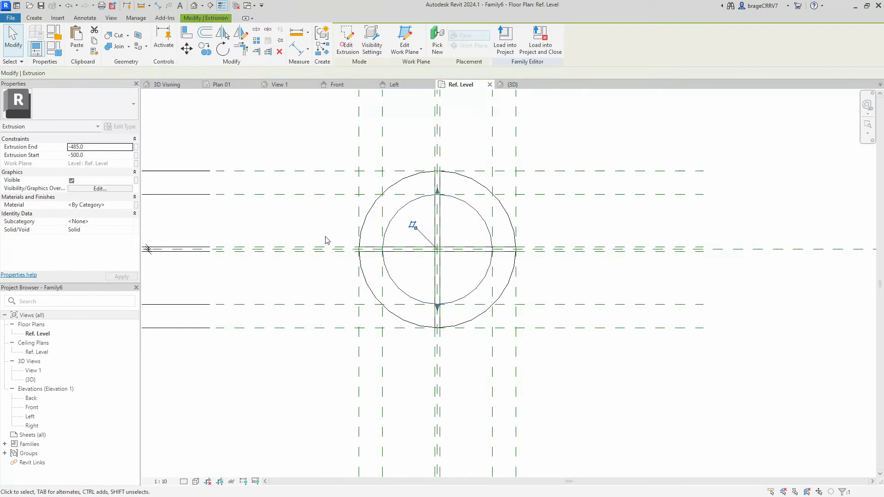
{"action": "left_click", "coordinate": [316, 217]}
- In the {3D} view, select all the foot's solids and associate their material with the Foot material parameter
{"action": "left_click", "coordinate": [509, 85]}
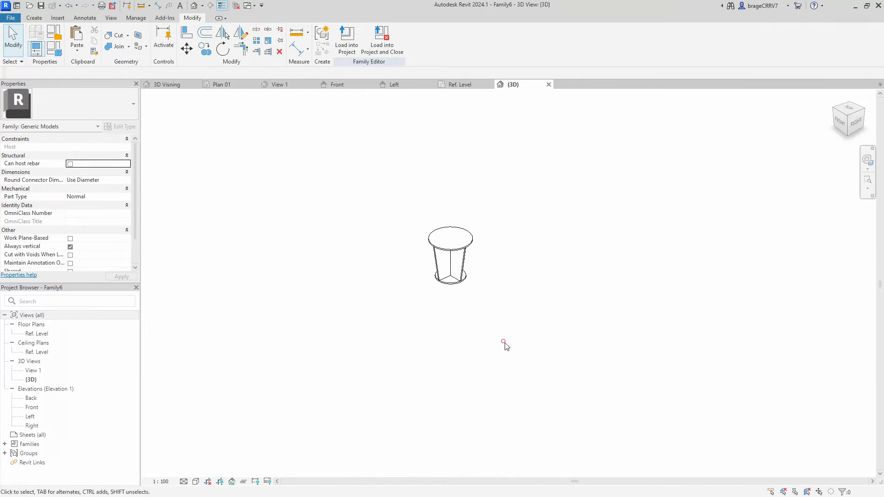
{"action": "middle_click_drag", "start_coordinate": [509, 331], "coordinate": [441, 335], "text": "shift"}
{"action": "scroll", "coordinate": [439, 258], "scroll_direction": "up", "scroll_amount": 4}
{"action": "middle_click_drag", "start_coordinate": [531, 364], "coordinate": [466, 343], "text": "shift"}
{"action": "left_click", "coordinate": [467, 318]}
{"action": "middle_click_drag", "start_coordinate": [479, 375], "coordinate": [483, 409], "text": "shift"}
{"action": "left_click_drag", "start_coordinate": [373, 175], "coordinate": [557, 371]}
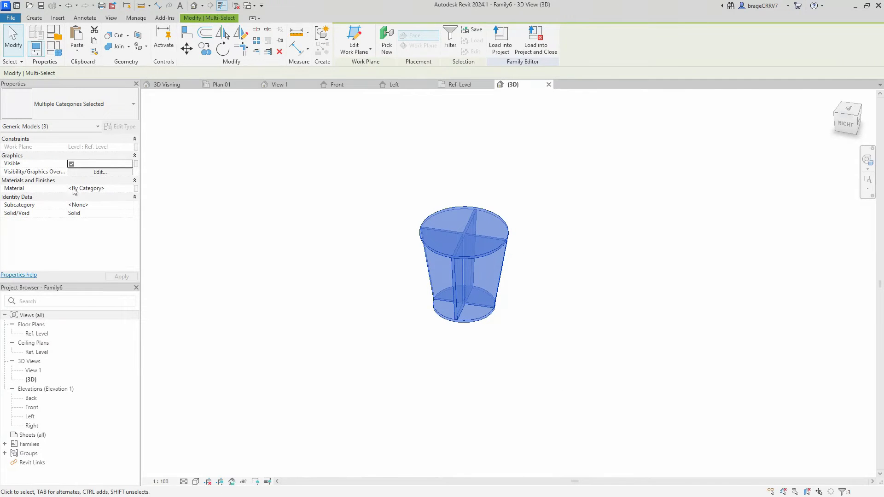
{"action": "left_click", "coordinate": [136, 188]}
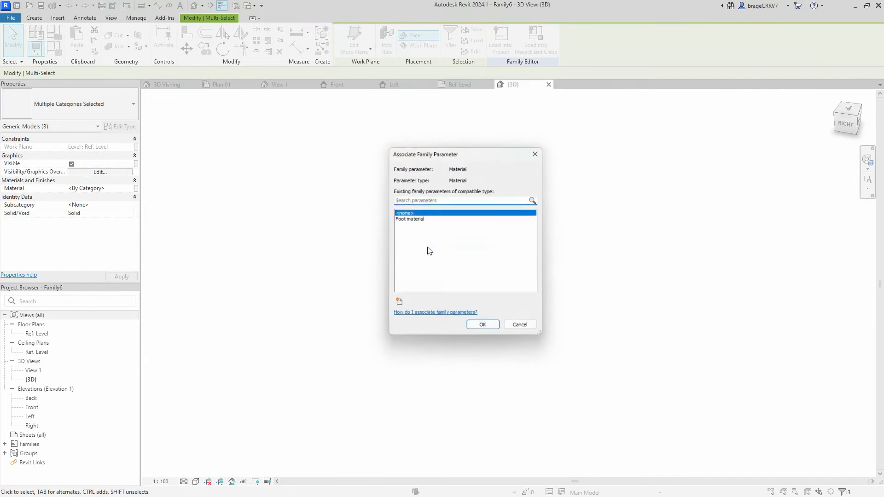
{"action": "left_click", "coordinate": [409, 219]}
{"action": "left_click", "coordinate": [483, 326]}
{"action": "left_click", "coordinate": [495, 366]}
- Purge the unused items from the foot family
{"action": "middle_click_drag", "start_coordinate": [500, 370], "coordinate": [422, 302], "text": "shift"}
{"action": "scroll", "coordinate": [410, 167], "scroll_direction": "down", "scroll_amount": 2}
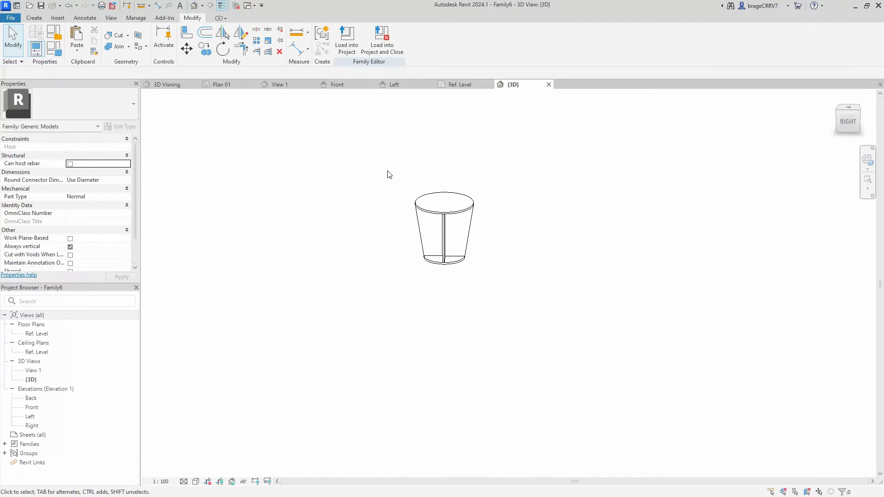
{"action": "middle_click_drag", "start_coordinate": [417, 196], "coordinate": [413, 189], "text": "shift"}
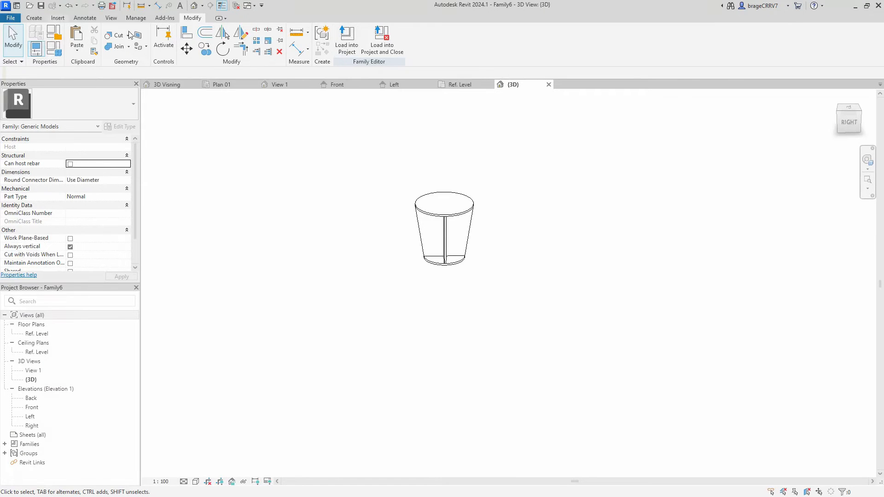
{"action": "left_click", "coordinate": [136, 19]}
{"action": "left_click", "coordinate": [205, 39]}
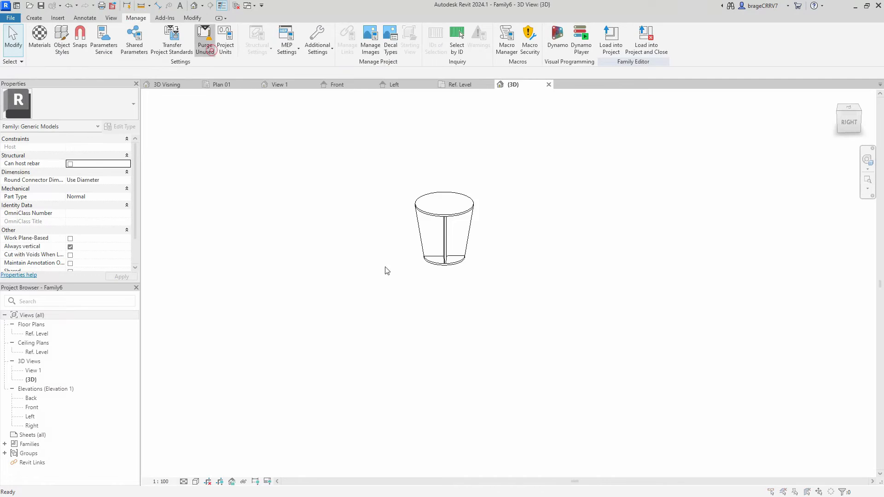
{"action": "left_click", "coordinate": [208, 54]}
{"action": "left_click", "coordinate": [470, 375]}
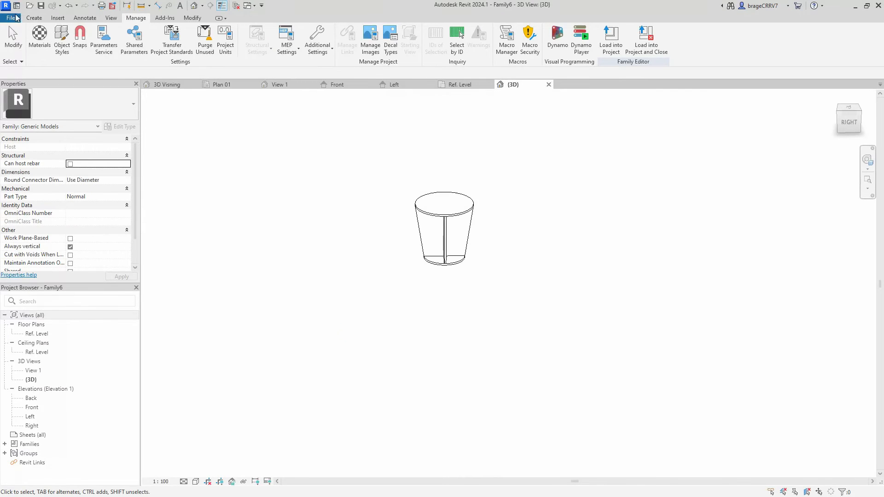
- Save the family to the desktop under the file name Foot round column
{"action": "left_click", "coordinate": [16, 17]}
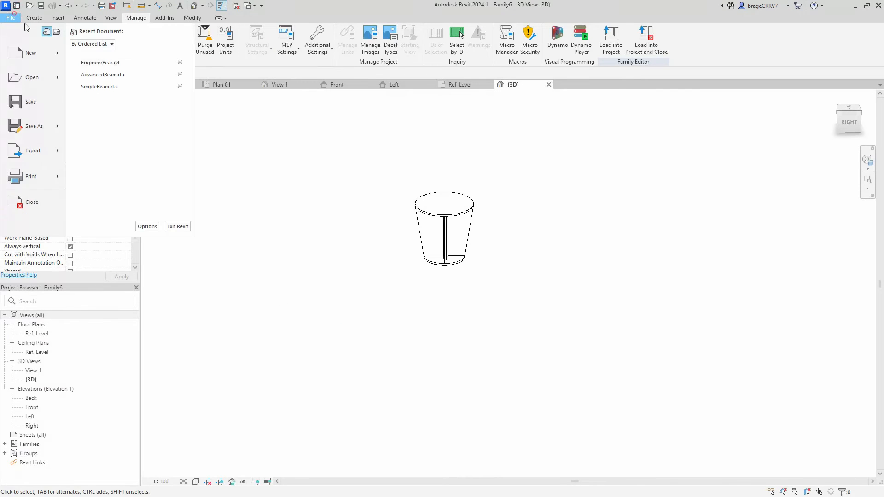
{"action": "left_click", "coordinate": [48, 127]}
{"action": "left_click", "coordinate": [289, 317]}
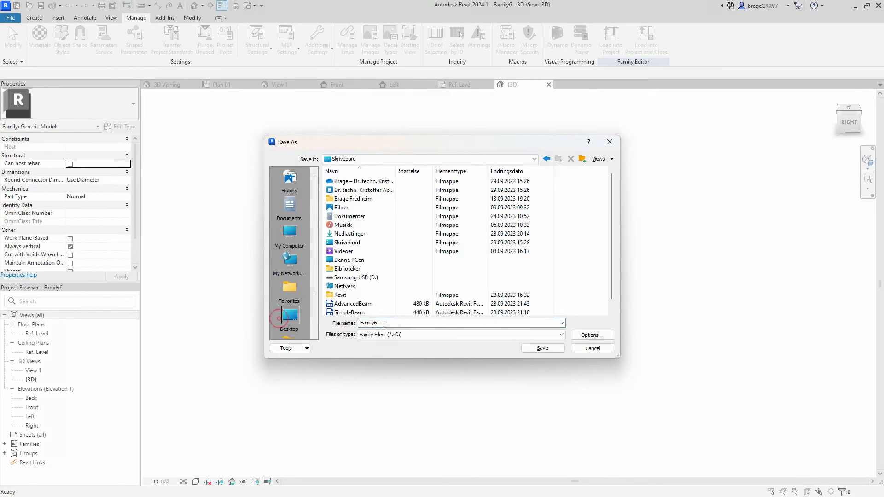
{"action": "type", "text": "Foot round column"}
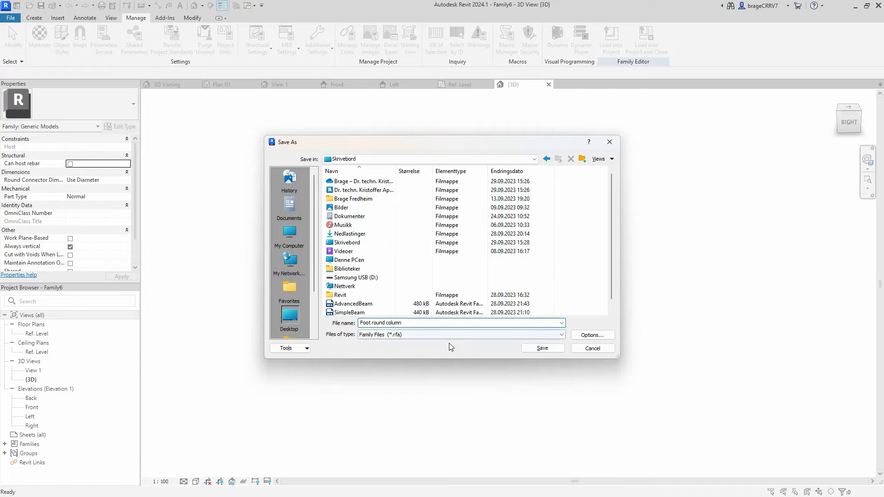
{"action": "left_click", "coordinate": [543, 349]}
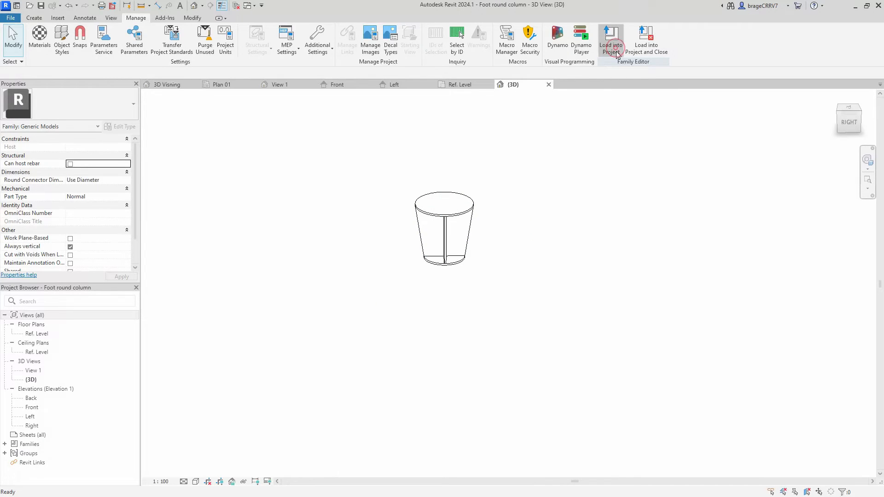
- Load the foot family into the EngineerBear project and place one instance beside the two columns in the 3D view
{"action": "left_click", "coordinate": [613, 48]}
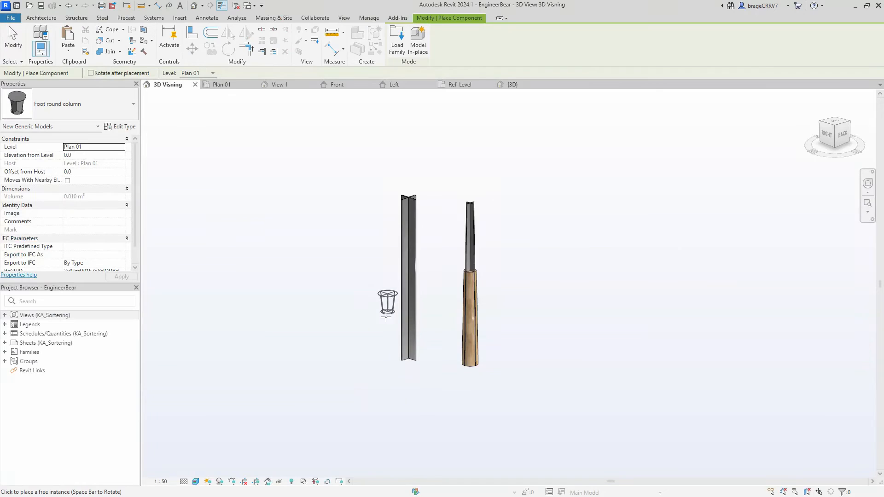
{"action": "middle_click_drag", "start_coordinate": [368, 377], "coordinate": [543, 400], "text": "shift"}
{"action": "key", "text": "Escape"}
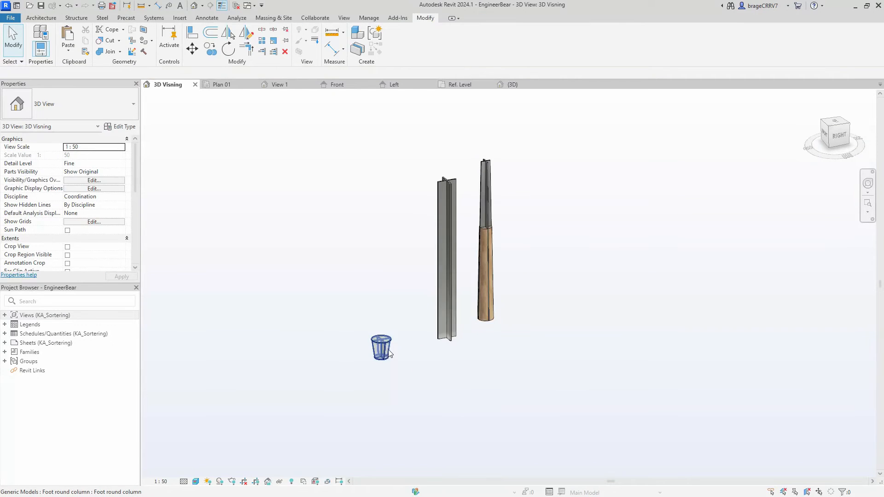
- In the Plan 01 view, bring the round foot close to the AdvancedBeam column
{"action": "middle_click_drag", "start_coordinate": [454, 378], "coordinate": [363, 265], "text": "shift"}
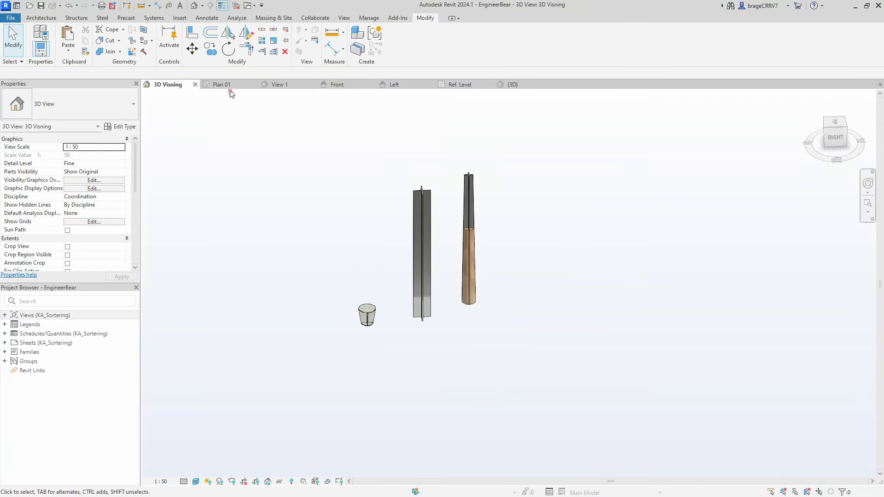
{"action": "left_click", "coordinate": [230, 86]}
{"action": "scroll", "coordinate": [295, 225], "scroll_direction": "down", "scroll_amount": 2}
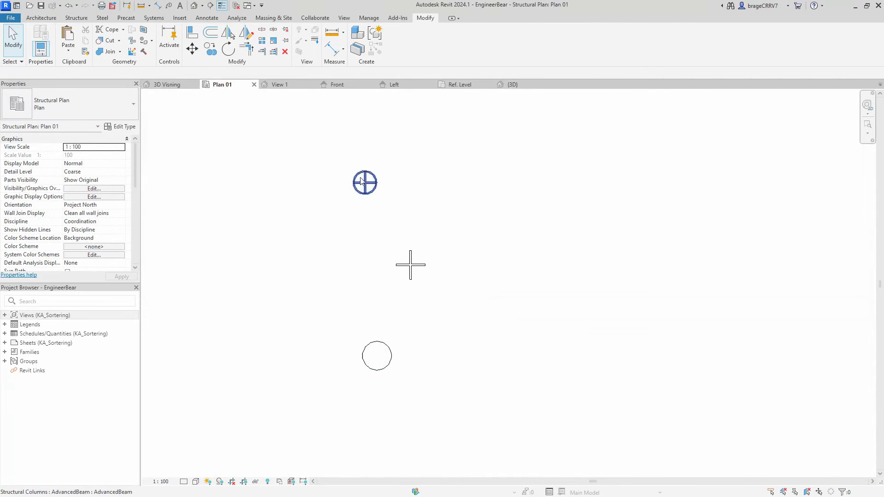
{"action": "left_click", "coordinate": [363, 181]}
{"action": "left_click", "coordinate": [339, 231]}
{"action": "left_click", "coordinate": [378, 358]}
{"action": "left_click", "coordinate": [419, 354]}
{"action": "left_click_drag", "start_coordinate": [388, 367], "coordinate": [339, 208]}
{"action": "scroll", "coordinate": [346, 213], "scroll_direction": "up", "scroll_amount": 3}
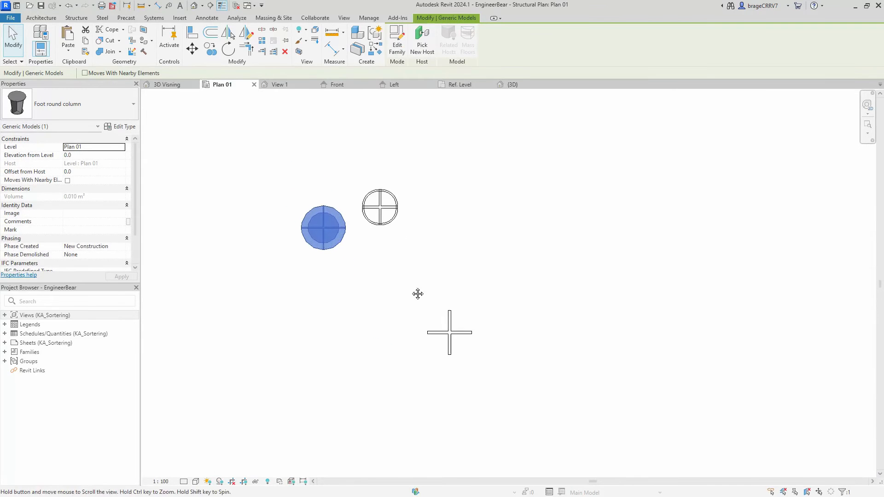
- Move the foot from its centre point to the midpoint of the AdvancedBeam column so the two are concentric
{"action": "left_click", "coordinate": [436, 325]}
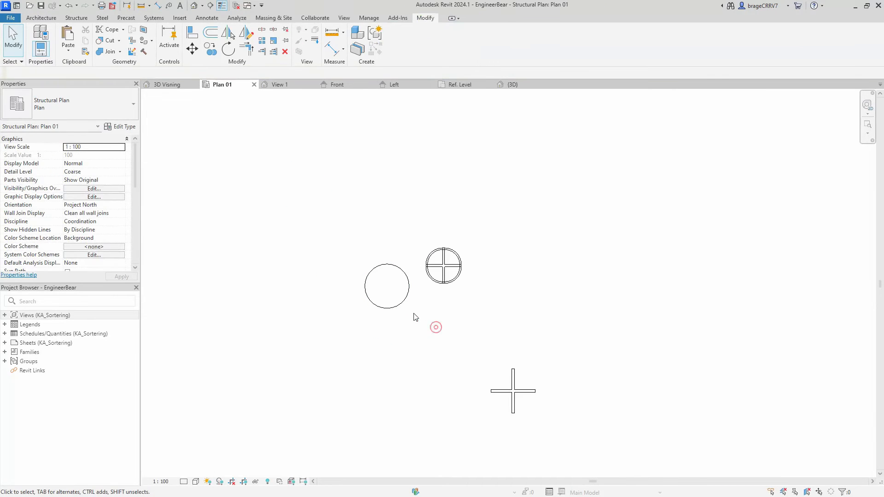
{"action": "left_click", "coordinate": [385, 297]}
{"action": "scroll", "coordinate": [383, 282], "scroll_direction": "up", "scroll_amount": 5}
{"action": "left_click", "coordinate": [383, 275]}
{"action": "scroll", "coordinate": [460, 258], "scroll_direction": "down", "scroll_amount": 3}
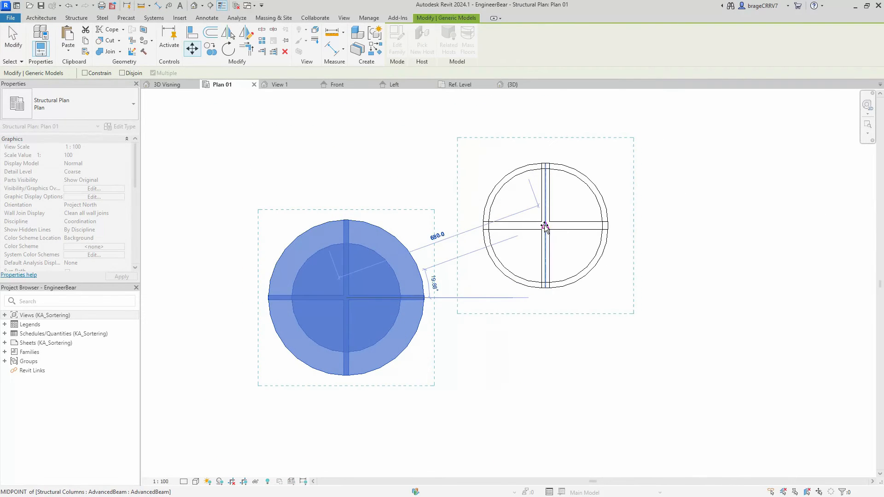
{"action": "left_click", "coordinate": [544, 226]}
{"action": "left_click", "coordinate": [410, 276]}
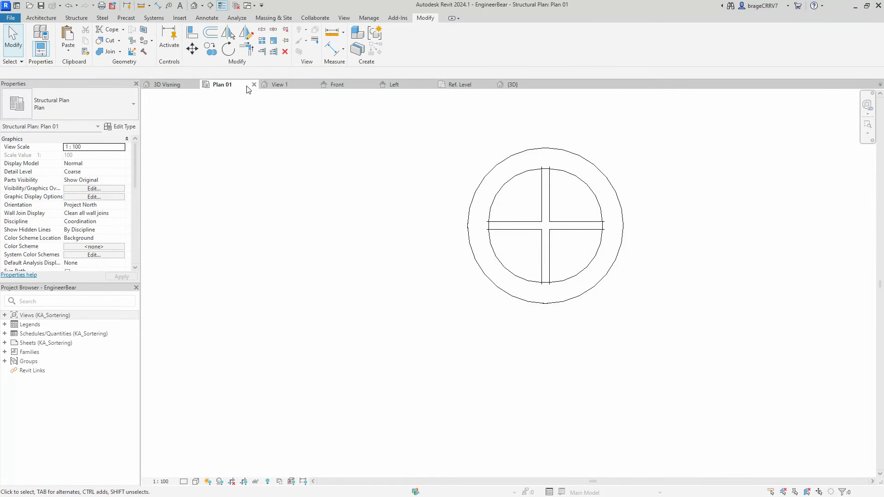
- In the 3D Visning view, set the foot type's Foot width bot to 300 and Foot width top to 400
{"action": "left_click", "coordinate": [166, 85]}
{"action": "scroll", "coordinate": [446, 311], "scroll_direction": "up", "scroll_amount": 6}
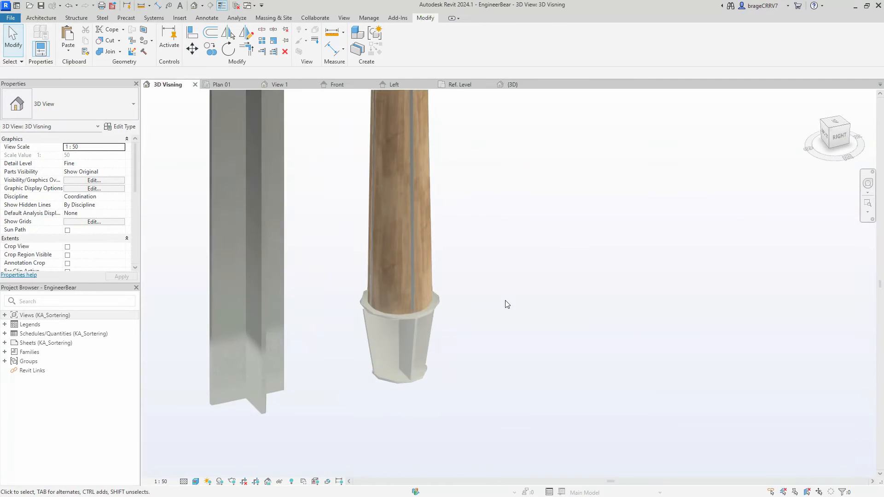
{"action": "scroll", "coordinate": [470, 383], "scroll_direction": "down", "scroll_amount": 5}
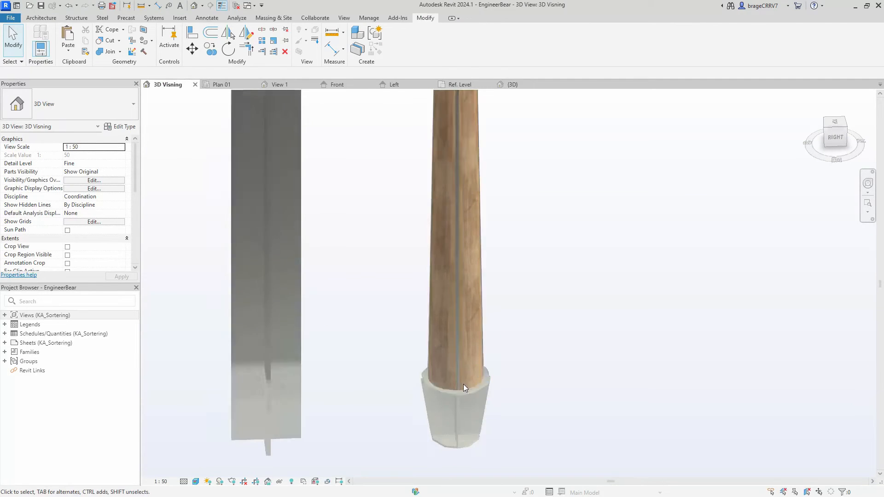
{"action": "left_click", "coordinate": [461, 198]}
{"action": "scroll", "coordinate": [70, 202], "scroll_direction": "down", "scroll_amount": 3}
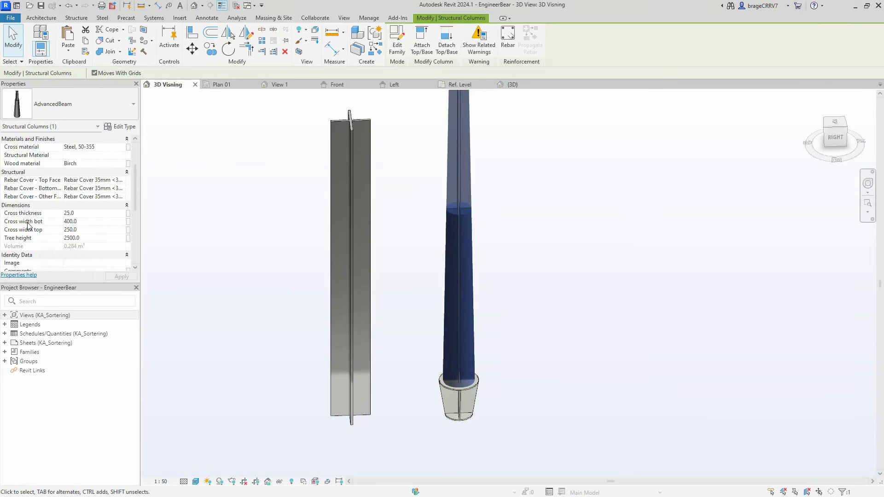
{"action": "left_click", "coordinate": [525, 378]}
{"action": "left_click", "coordinate": [458, 405]}
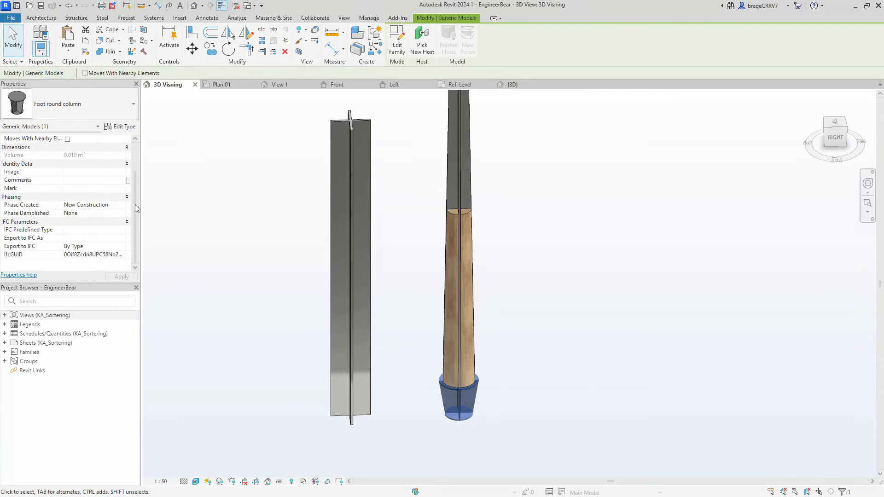
{"action": "left_click", "coordinate": [123, 127]}
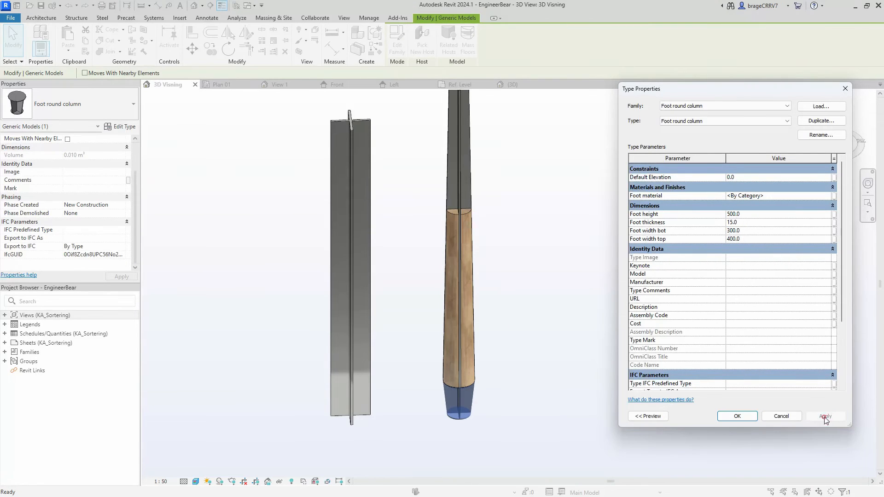
{"action": "left_click", "coordinate": [738, 416]}
{"action": "left_click", "coordinate": [542, 436]}
- Set the foot type's Foot height to 800
{"action": "middle_click_drag", "start_coordinate": [543, 436], "coordinate": [436, 341], "text": "shift"}
{"action": "scroll", "coordinate": [563, 360], "scroll_direction": "down", "scroll_amount": 1}
{"action": "left_click", "coordinate": [475, 409]}
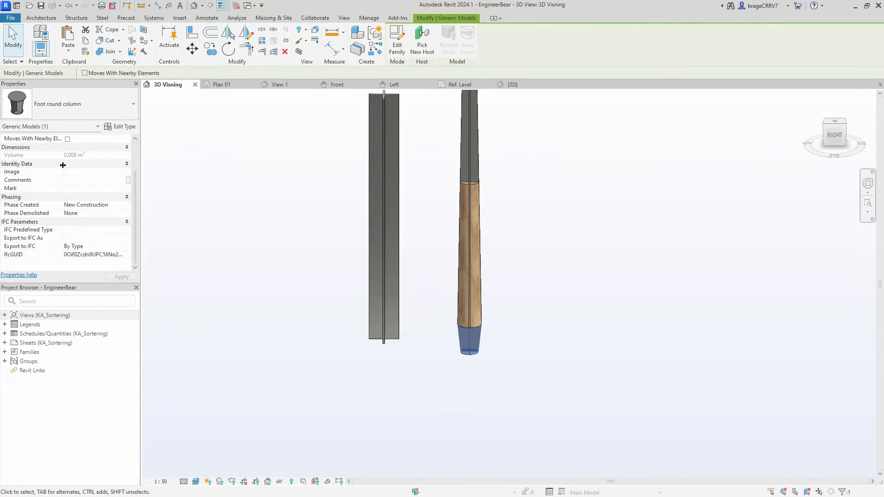
{"action": "left_click", "coordinate": [124, 126]}
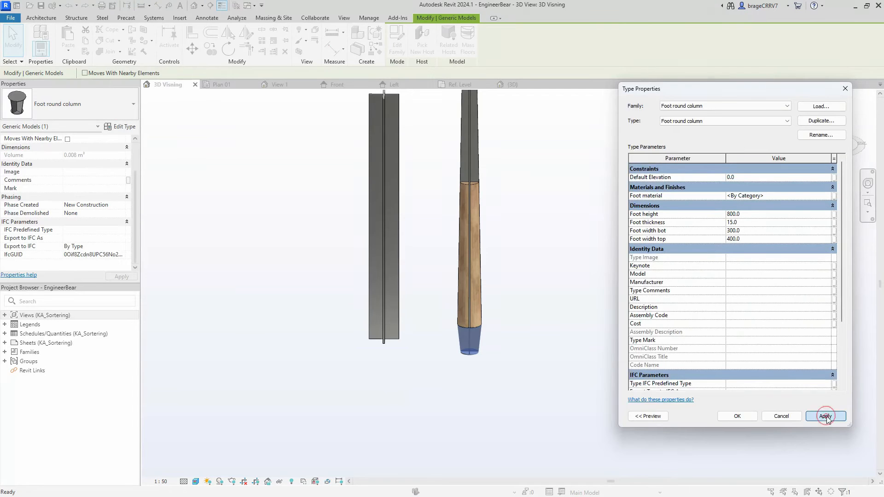
{"action": "left_click", "coordinate": [826, 417]}
{"action": "left_click", "coordinate": [727, 418]}
{"action": "left_click", "coordinate": [508, 393]}
- Set the foot type's Foot thickness to 20
{"action": "scroll", "coordinate": [469, 378], "scroll_direction": "up", "scroll_amount": 3}
{"action": "middle_click_drag", "start_coordinate": [538, 387], "coordinate": [452, 371], "text": "shift"}
{"action": "scroll", "coordinate": [479, 331], "scroll_direction": "up", "scroll_amount": 5}
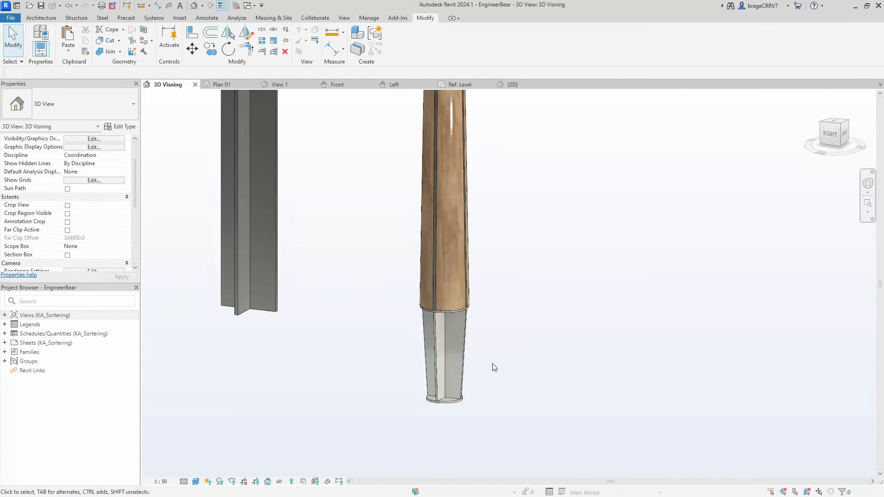
{"action": "scroll", "coordinate": [466, 302], "scroll_direction": "down", "scroll_amount": 3}
{"action": "left_click", "coordinate": [457, 307]}
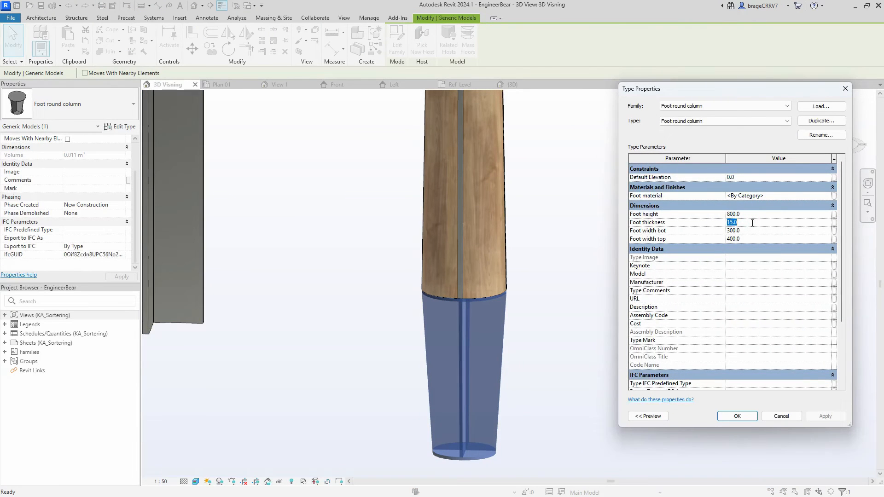
{"action": "left_click", "coordinate": [825, 417]}
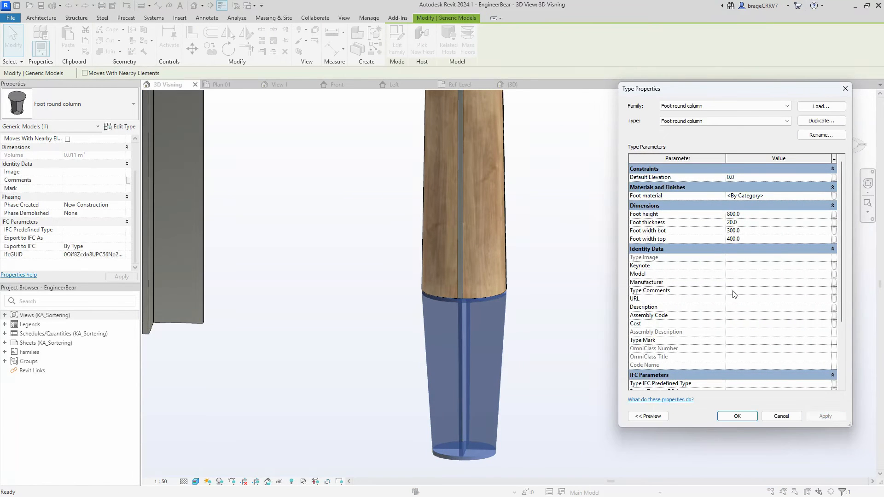
{"action": "left_click", "coordinate": [824, 416]}
{"action": "left_click", "coordinate": [738, 418]}
{"action": "left_click", "coordinate": [538, 361]}
{"action": "middle_click_drag", "start_coordinate": [551, 367], "coordinate": [603, 318], "text": "shift"}
{"action": "scroll", "coordinate": [612, 304], "scroll_direction": "down", "scroll_amount": 3}
{"action": "middle_click_drag", "start_coordinate": [638, 292], "coordinate": [452, 188], "text": "shift"}
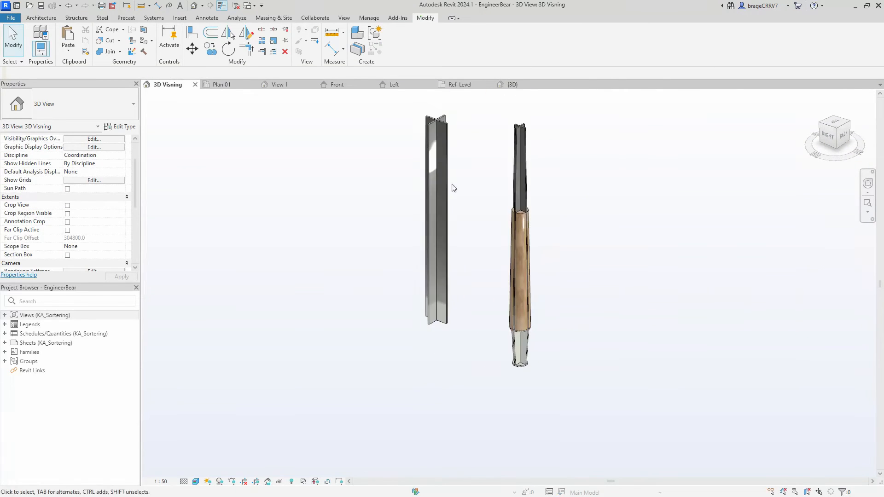
- Open the AdvancedBeam column's family for editing and close the foot family's {3D} view
{"action": "left_click", "coordinate": [513, 178]}
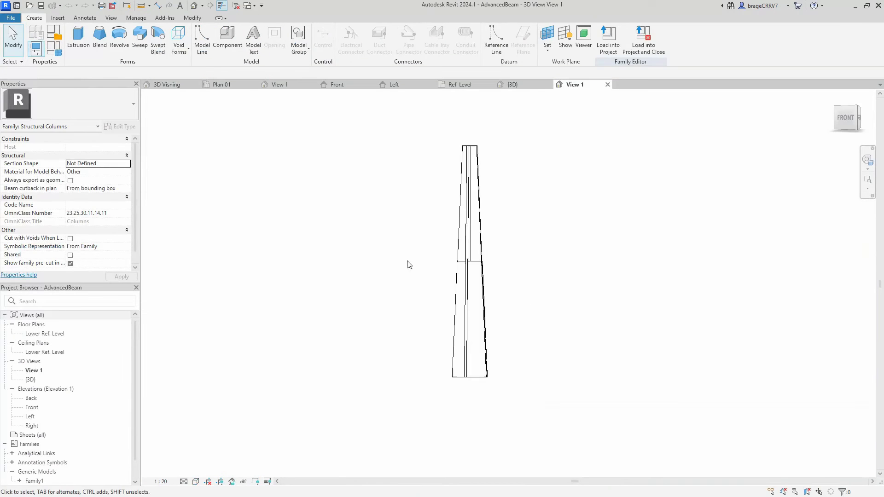
{"action": "mouse_move", "coordinate": [407, 264]}
{"action": "middle_mouse_down", "text": "shift"}
{"action": "mouse_move", "coordinate": [420, 316]}
{"action": "mouse_move", "coordinate": [418, 266]}
{"action": "middle_mouse_up", "text": "shift"}
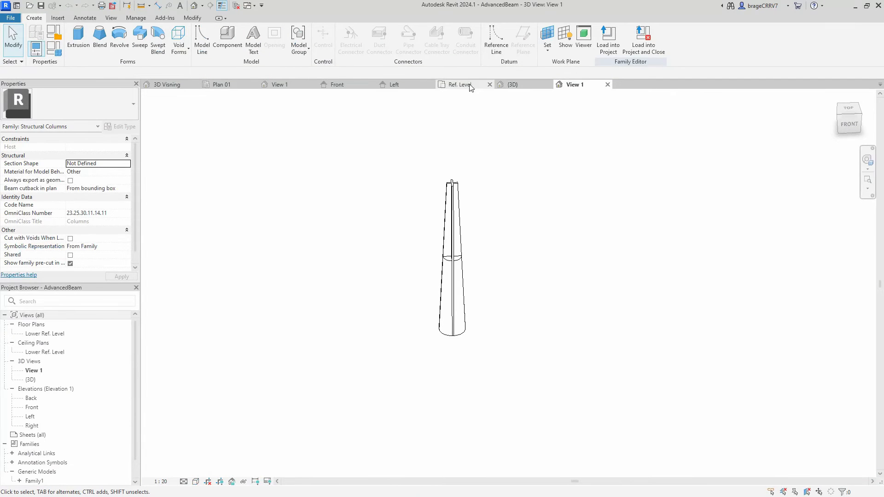
{"action": "left_click", "coordinate": [513, 85]}
{"action": "left_click", "coordinate": [548, 85]}
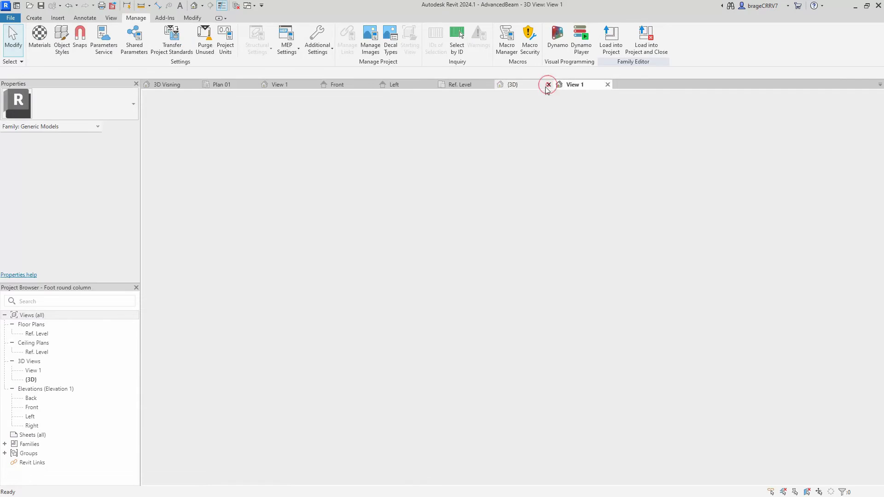
- Load the Foot round column family from its Ref. Level view into the AdvancedBeam family
{"action": "left_click", "coordinate": [460, 85]}
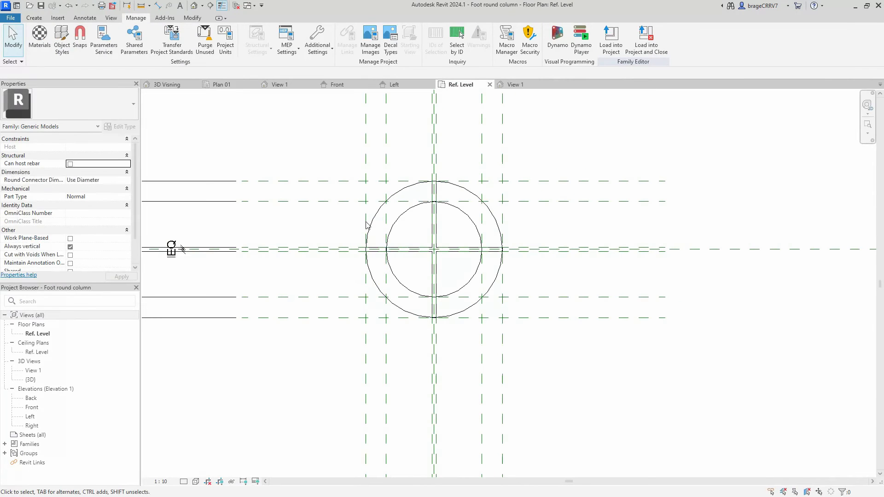
{"action": "left_click", "coordinate": [610, 43]}
{"action": "left_click", "coordinate": [383, 204]}
{"action": "left_click", "coordinate": [383, 211]}
{"action": "left_click", "coordinate": [403, 322]}
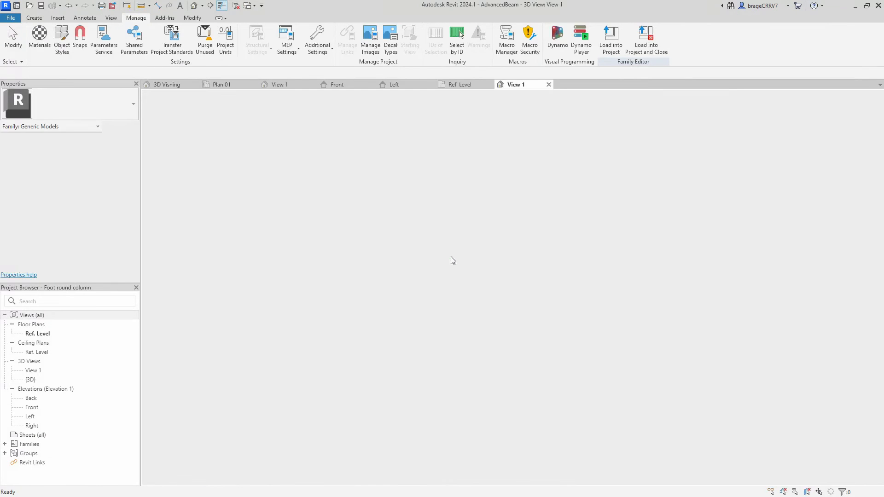
- Place one instance of the Foot round column beside the column in View 1 of the AdvancedBeam family
{"action": "scroll", "coordinate": [433, 309], "scroll_direction": "down", "scroll_amount": 1}
{"action": "middle_click_drag", "start_coordinate": [434, 310], "coordinate": [404, 381], "text": "shift"}
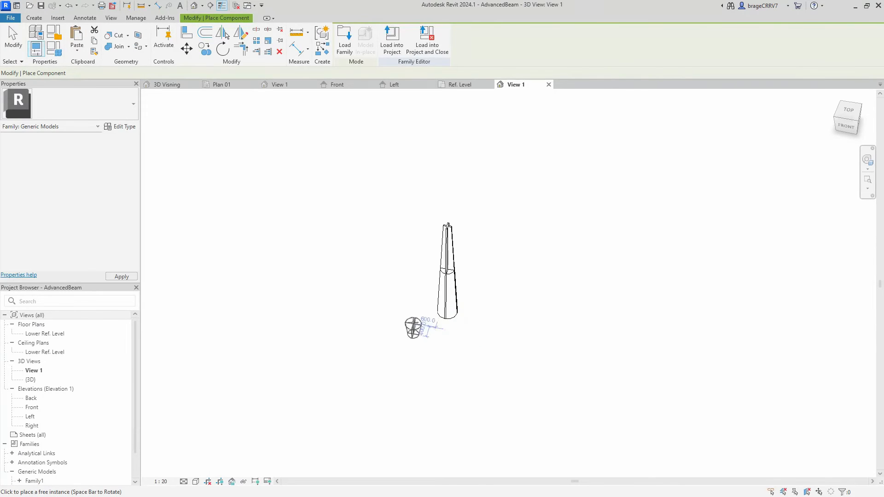
{"action": "left_click", "coordinate": [406, 313]}
{"action": "key", "text": "Escape"}
- In the Lower Ref. Level floor plan, align the foot's vertical centreline with the column's Center (Left/Right) reference plane
{"action": "double_click", "coordinate": [44, 333]}
{"action": "scroll", "coordinate": [345, 400], "scroll_direction": "down", "scroll_amount": 2}
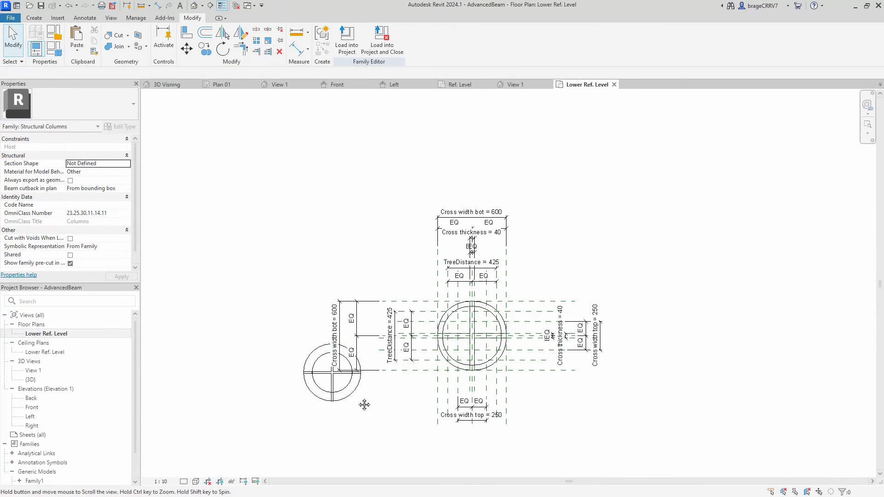
{"action": "middle_click_drag", "start_coordinate": [364, 405], "coordinate": [354, 259]}
{"action": "left_click_drag", "start_coordinate": [331, 251], "coordinate": [401, 312]}
{"action": "scroll", "coordinate": [329, 341], "scroll_direction": "up", "scroll_amount": 3}
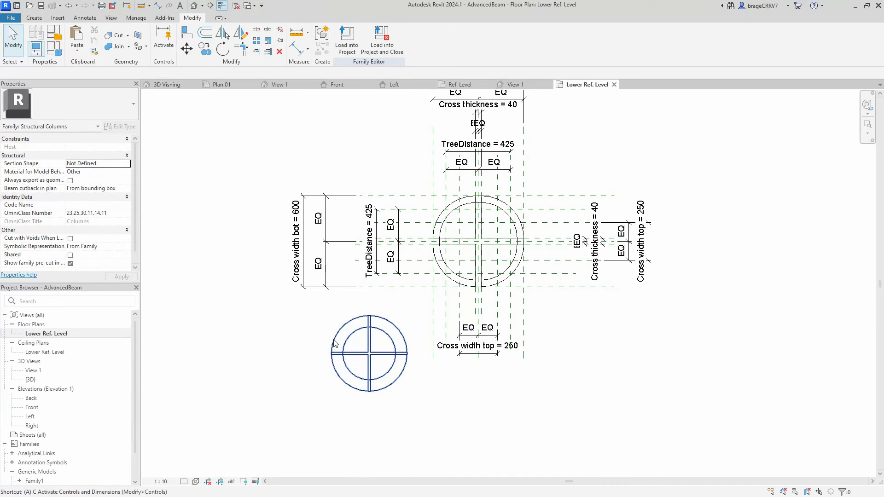
{"action": "key", "text": "a"}
{"action": "key", "text": "l"}
{"action": "scroll", "coordinate": [399, 326], "scroll_direction": "up", "scroll_amount": 1}
{"action": "left_click", "coordinate": [505, 302]}
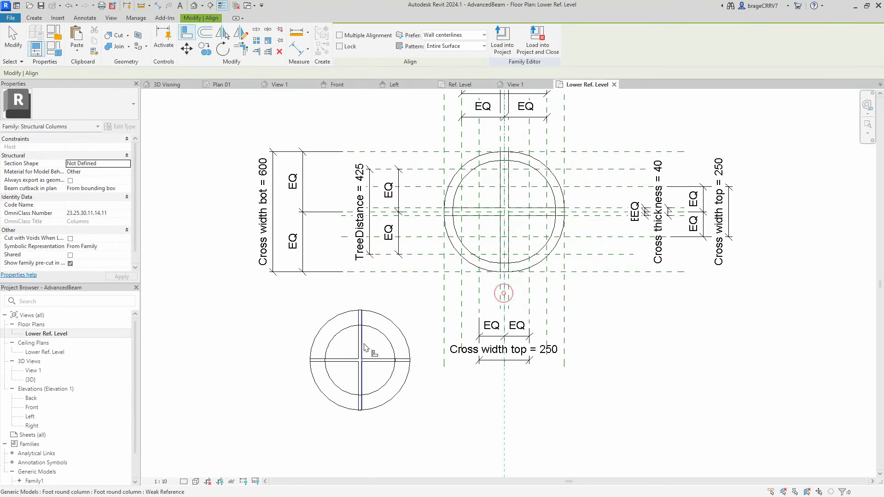
{"action": "scroll", "coordinate": [362, 354], "scroll_direction": "up", "scroll_amount": 2}
{"action": "left_click", "coordinate": [362, 354]}
{"action": "scroll", "coordinate": [361, 352], "scroll_direction": "down", "scroll_amount": 4}
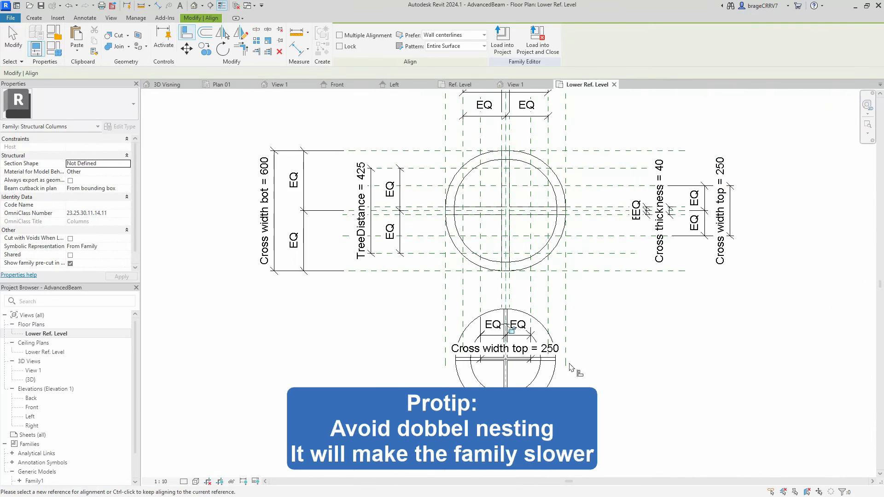
- Align the foot's horizontal centreline with the column's Center (Front/Back) reference plane
{"action": "scroll", "coordinate": [630, 195], "scroll_direction": "up", "scroll_amount": 2}
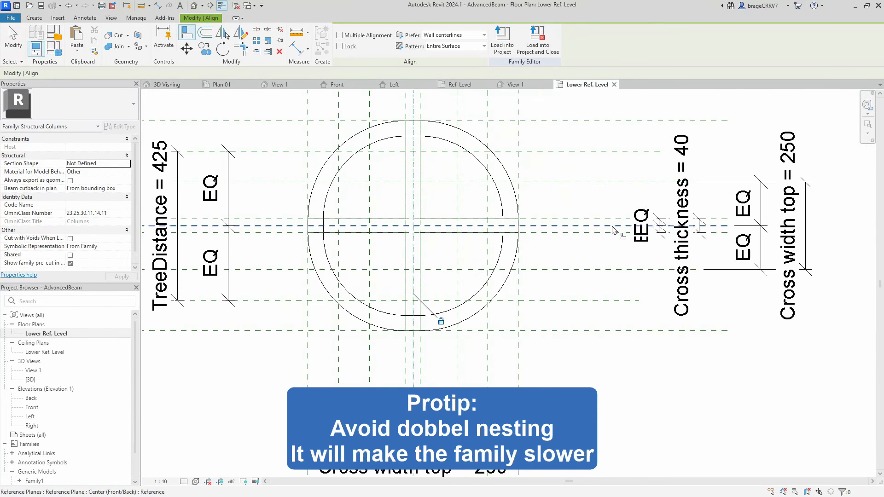
{"action": "left_click", "coordinate": [613, 227]}
{"action": "scroll", "coordinate": [463, 388], "scroll_direction": "down", "scroll_amount": 2}
{"action": "middle_click_drag", "start_coordinate": [463, 388], "coordinate": [512, 337]}
{"action": "left_click", "coordinate": [503, 402]}
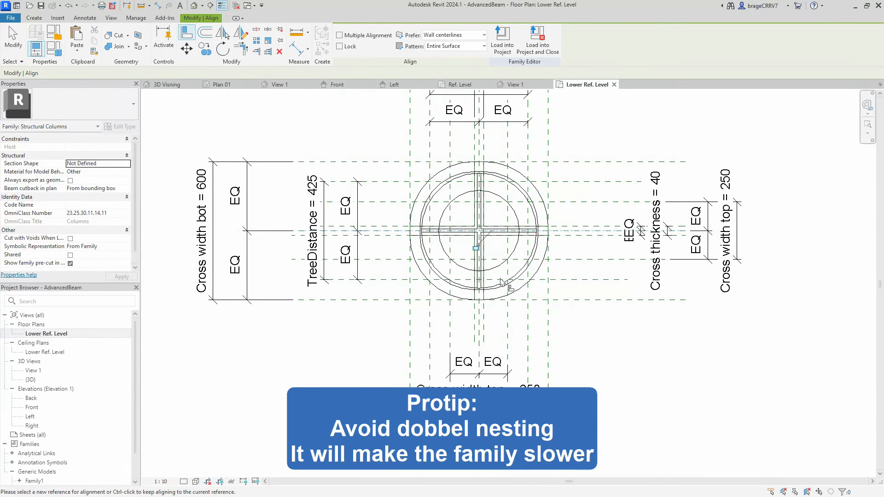
{"action": "key", "text": "Escape"}
{"action": "key", "text": "Escape"}
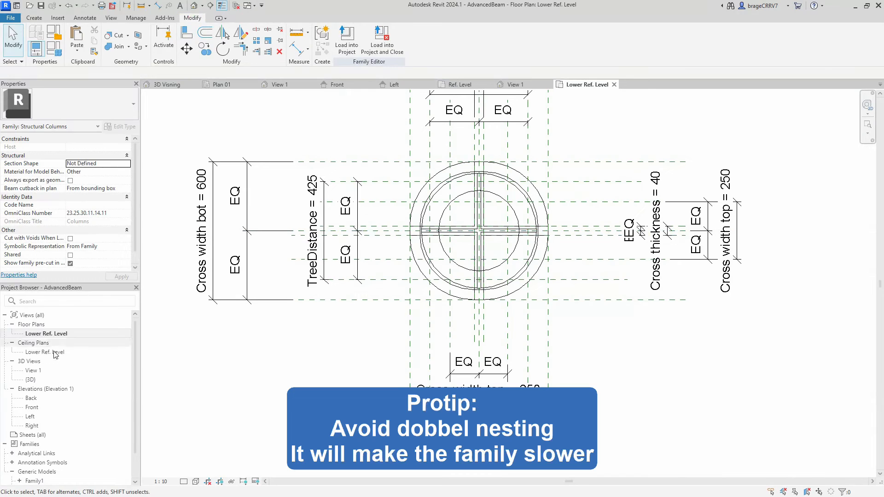
- In the Front elevation, move the foot a short distance straight down, clear of the Lower Ref. Level
{"action": "double_click", "coordinate": [31, 408]}
{"action": "scroll", "coordinate": [429, 289], "scroll_direction": "up", "scroll_amount": 4}
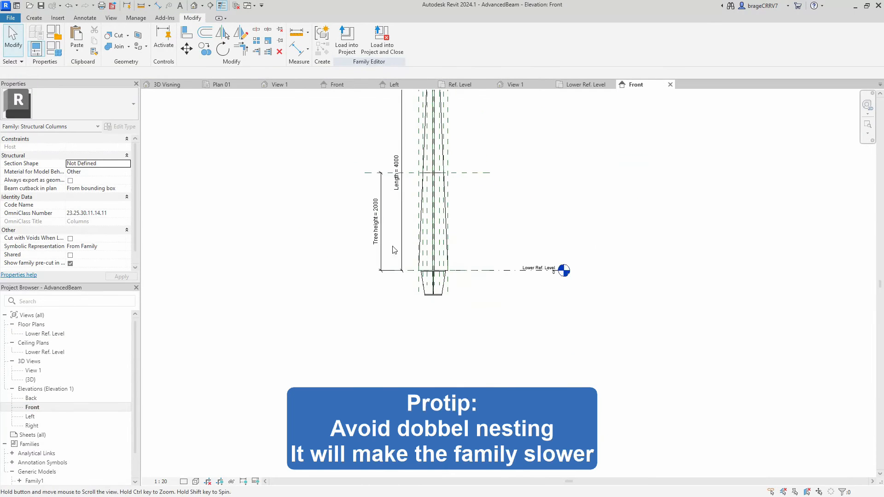
{"action": "left_click", "coordinate": [429, 286]}
{"action": "key", "text": "m"}
{"action": "key", "text": "v"}
{"action": "left_click", "coordinate": [403, 297]}
{"action": "left_click", "coordinate": [403, 312]}
{"action": "key", "text": "Escape"}
- Align the top edge of the foot's upper plate with the Lower Ref. Level
{"action": "middle_click_drag", "start_coordinate": [516, 331], "coordinate": [515, 357]}
{"action": "key", "text": "a"}
{"action": "key", "text": "l"}
{"action": "scroll", "coordinate": [487, 280], "scroll_direction": "up", "scroll_amount": 3}
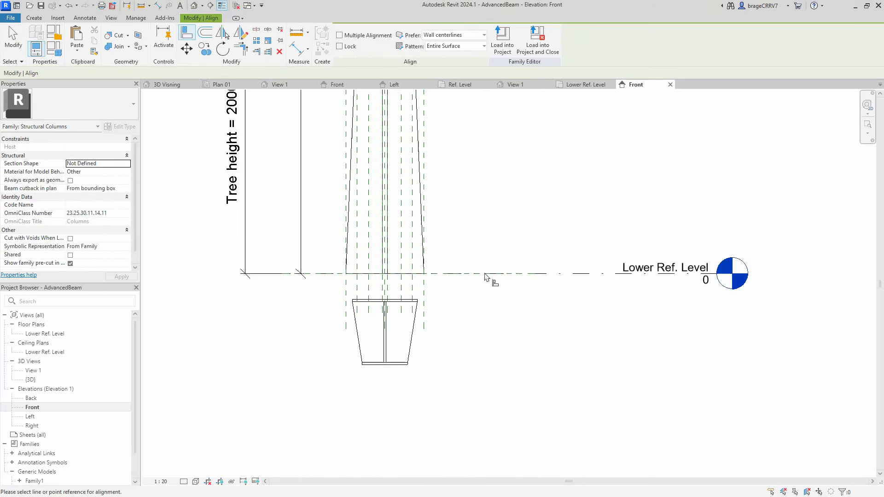
{"action": "left_click", "coordinate": [472, 274]}
{"action": "scroll", "coordinate": [404, 297], "scroll_direction": "up", "scroll_amount": 4}
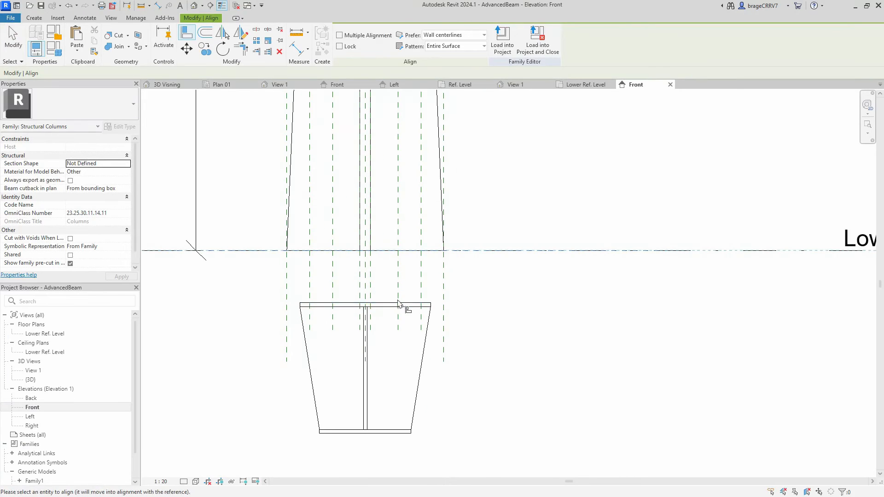
{"action": "left_click", "coordinate": [397, 301]}
{"action": "key", "text": "Escape"}
{"action": "scroll", "coordinate": [509, 327], "scroll_direction": "down", "scroll_amount": 6}
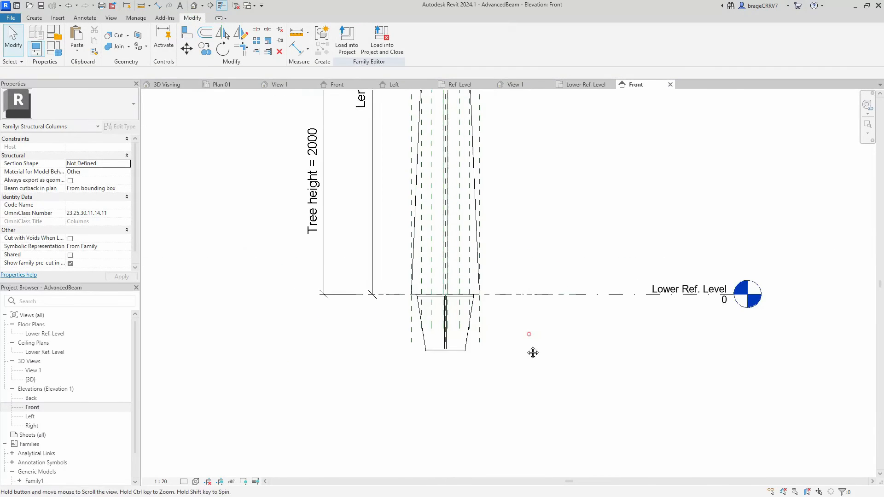
- Start a new family parameter in Family Types, named Foot visibility and defined as an instance parameter
{"action": "middle_click_drag", "start_coordinate": [500, 324], "coordinate": [383, 377]}
{"action": "scroll", "coordinate": [461, 355], "scroll_direction": "down", "scroll_amount": 1}
{"action": "scroll", "coordinate": [407, 373], "scroll_direction": "down", "scroll_amount": 1}
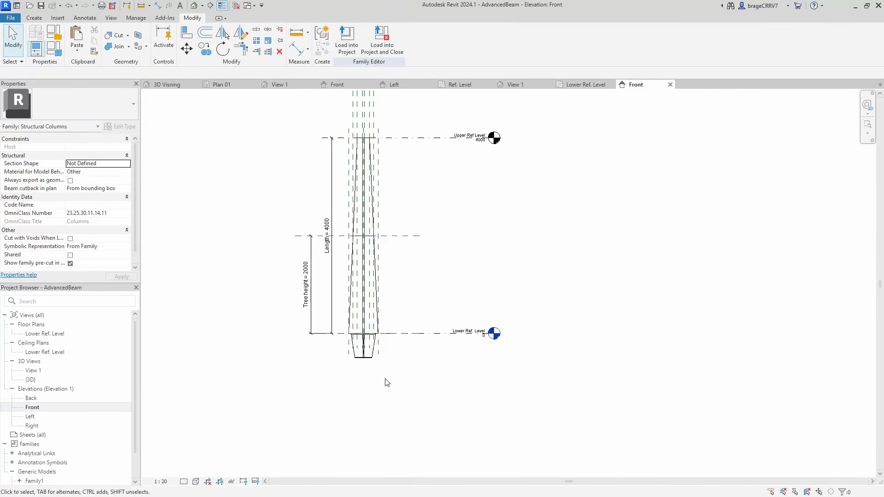
{"action": "scroll", "coordinate": [383, 378], "scroll_direction": "up", "scroll_amount": 1}
{"action": "left_click", "coordinate": [54, 48]}
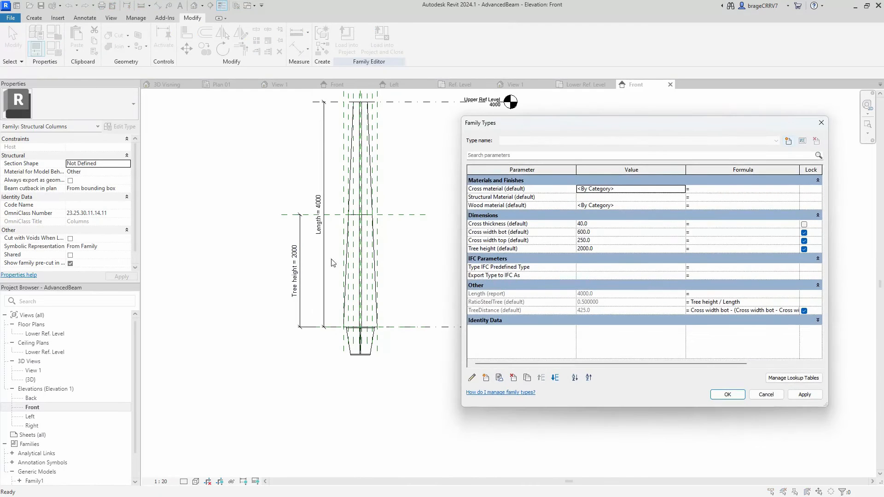
{"action": "left_click", "coordinate": [485, 378]}
{"action": "type", "text": "Foot visibility"}
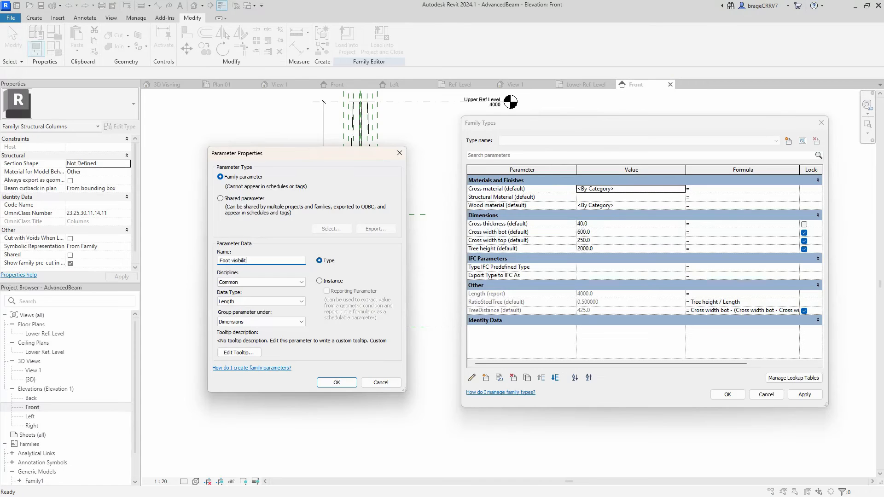
{"action": "left_click", "coordinate": [319, 281]}
- Make Foot visibility a Yes/No parameter grouped under Dimensions, create it and order it below Tree height
{"action": "left_click", "coordinate": [271, 322]}
{"action": "left_click", "coordinate": [271, 322]}
{"action": "left_click", "coordinate": [259, 301]}
{"action": "left_click", "coordinate": [240, 418]}
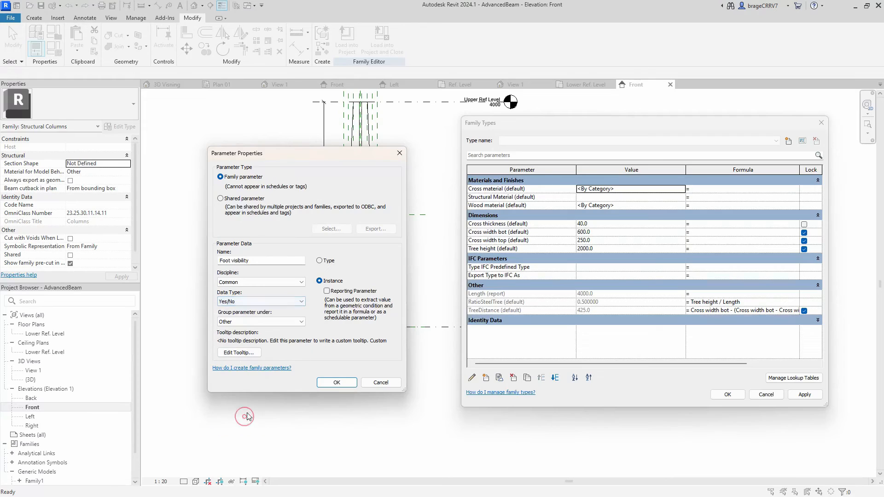
{"action": "left_click", "coordinate": [247, 323]}
{"action": "key", "text": "d"}
{"action": "key", "text": "d"}
{"action": "left_click", "coordinate": [245, 326]}
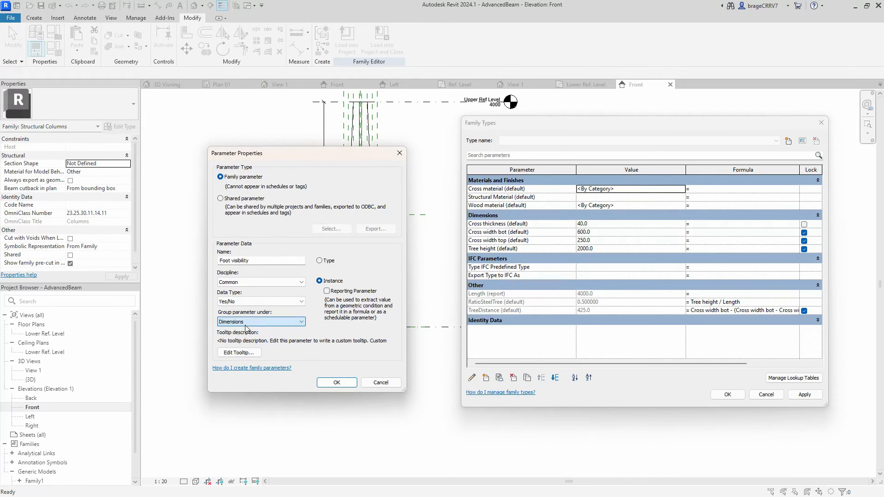
{"action": "left_click", "coordinate": [336, 383]}
{"action": "left_click", "coordinate": [555, 378]}
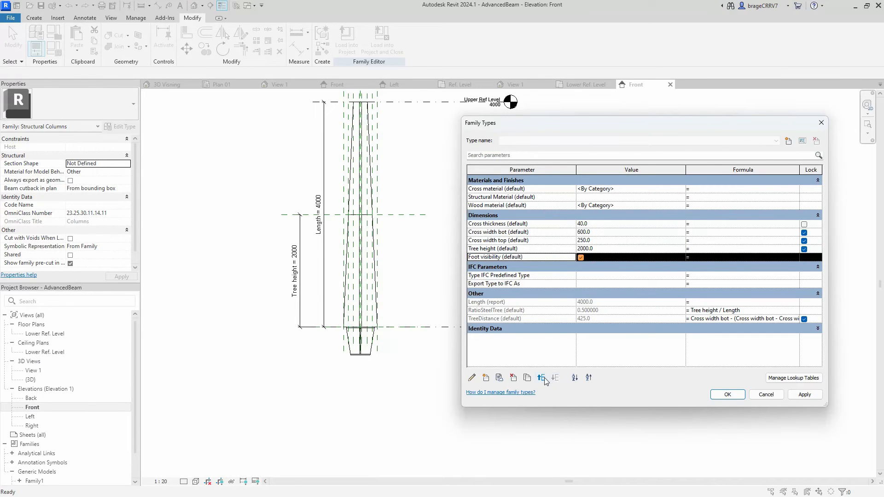
- Add an instance length parameter named Foot height below Tree height and set it to 500
{"action": "left_click", "coordinate": [486, 379]}
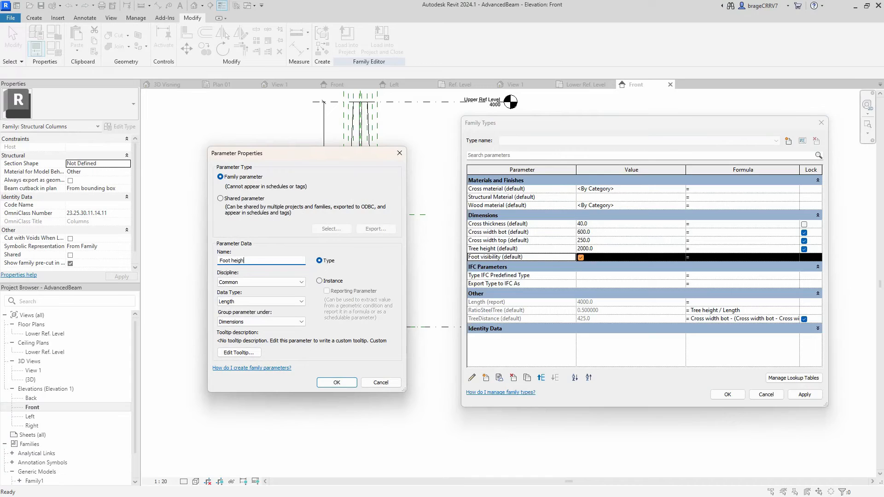
{"action": "left_click", "coordinate": [320, 281]}
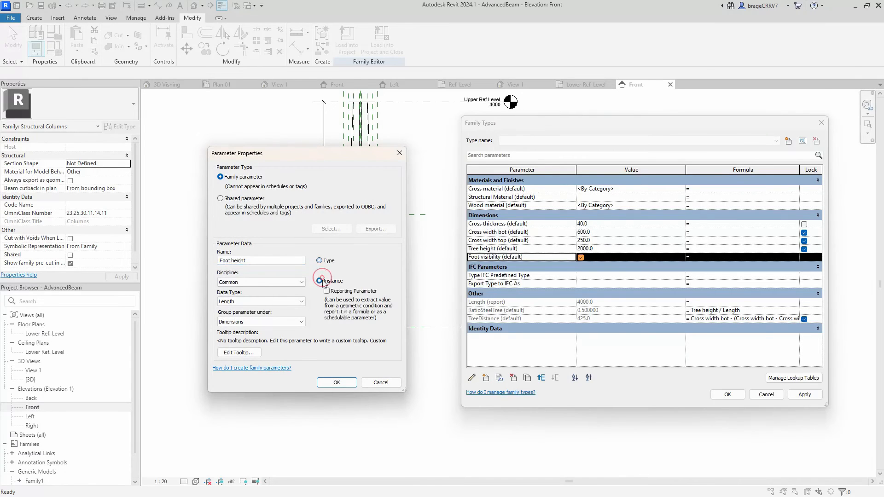
{"action": "left_click", "coordinate": [333, 384]}
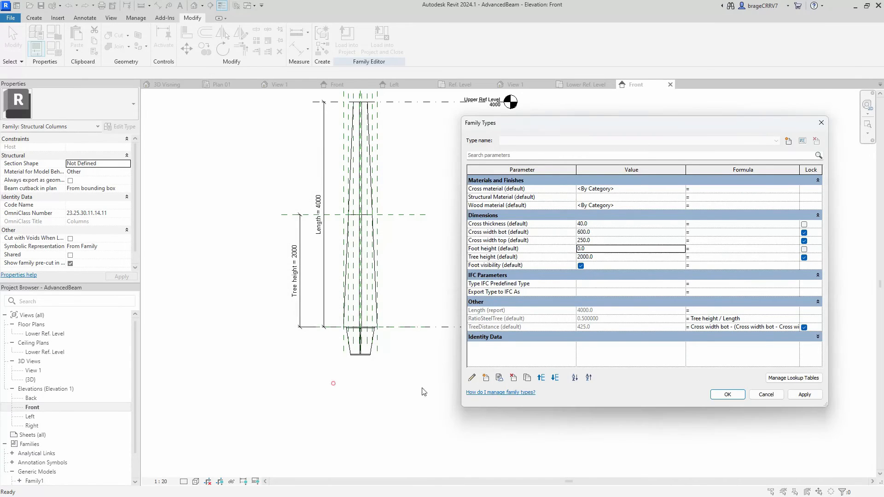
{"action": "left_click", "coordinate": [555, 378]}
{"action": "left_click", "coordinate": [599, 257]}
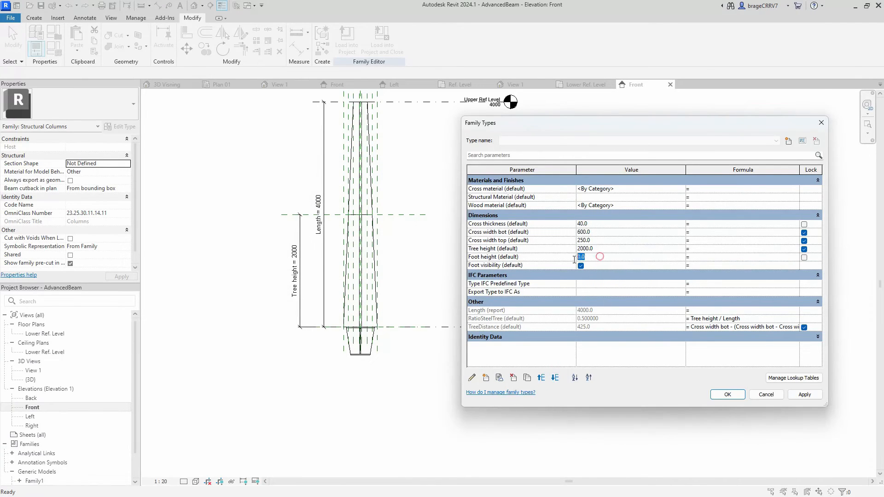
{"action": "type", "text": "5"}
- Add an instance length parameter named Foot width bot and order it below Foot height
{"action": "left_click", "coordinate": [486, 378]}
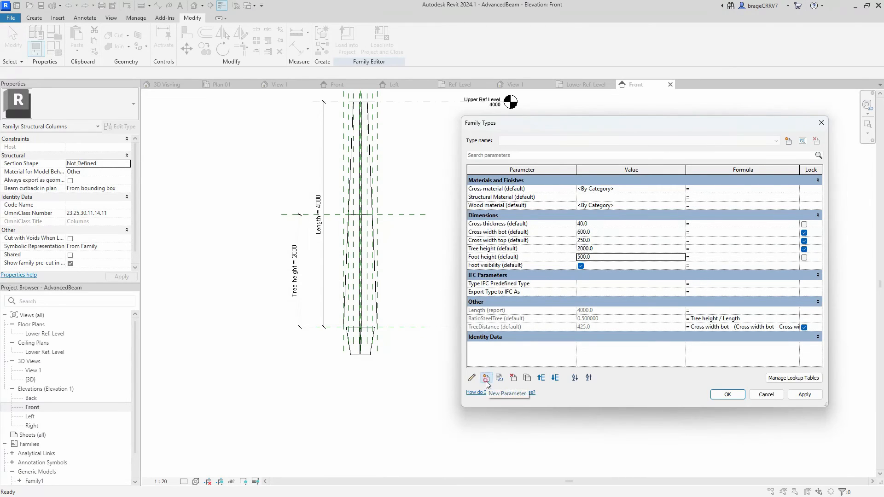
{"action": "type", "text": "Foot width bot"}
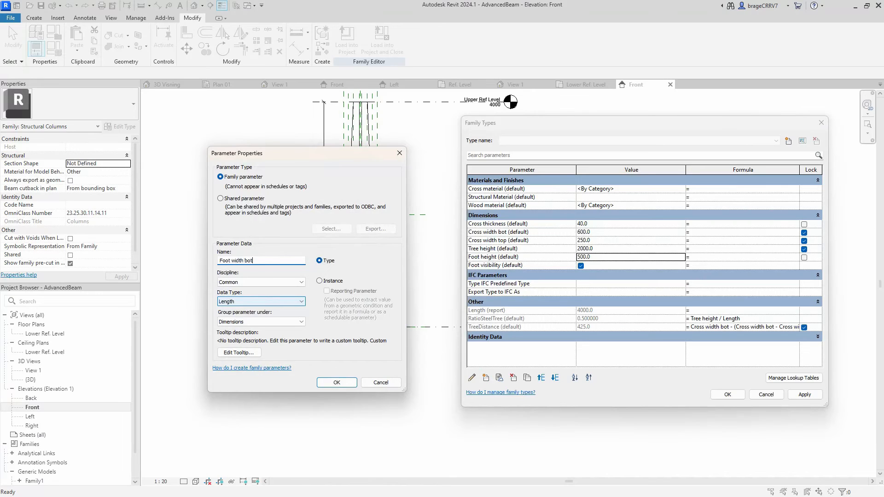
{"action": "left_click", "coordinate": [320, 281]}
{"action": "left_click", "coordinate": [327, 381]}
{"action": "left_click", "coordinate": [557, 378]}
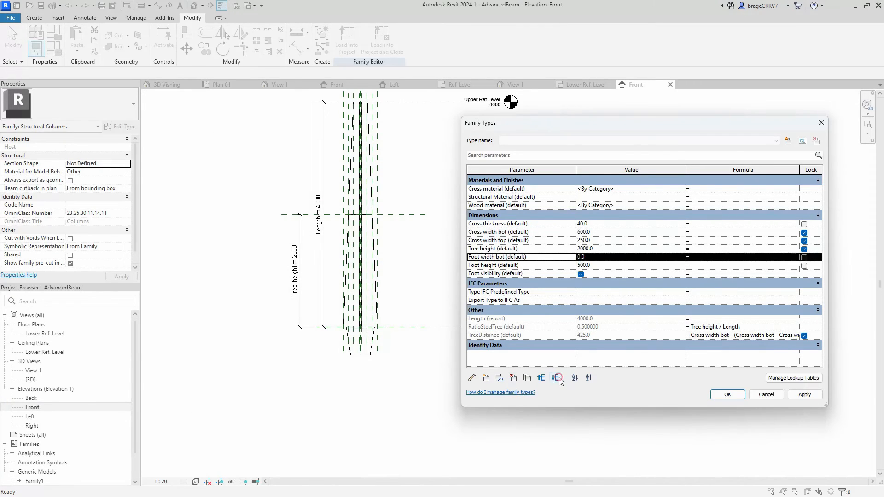
{"action": "left_click", "coordinate": [556, 378]}
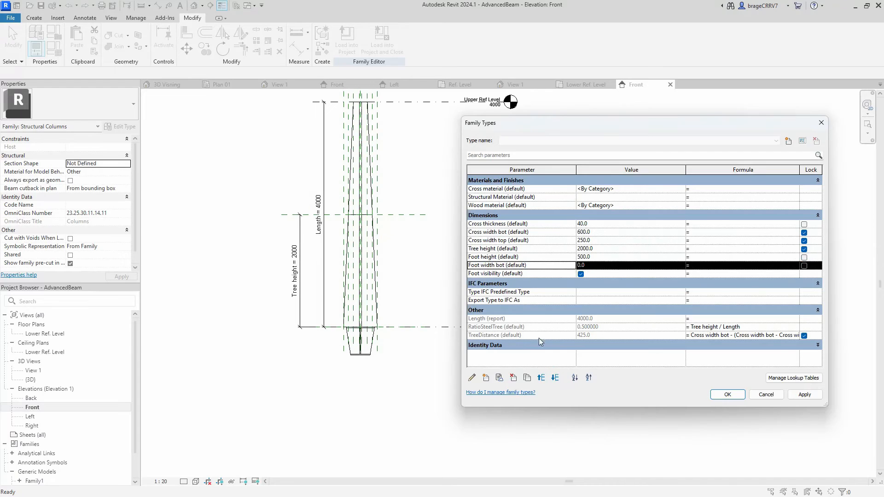
- Set Foot width bot to 350 and apply the family parameter changes
{"action": "left_click", "coordinate": [541, 377]}
{"action": "left_click", "coordinate": [555, 378]}
{"action": "left_click", "coordinate": [588, 265]}
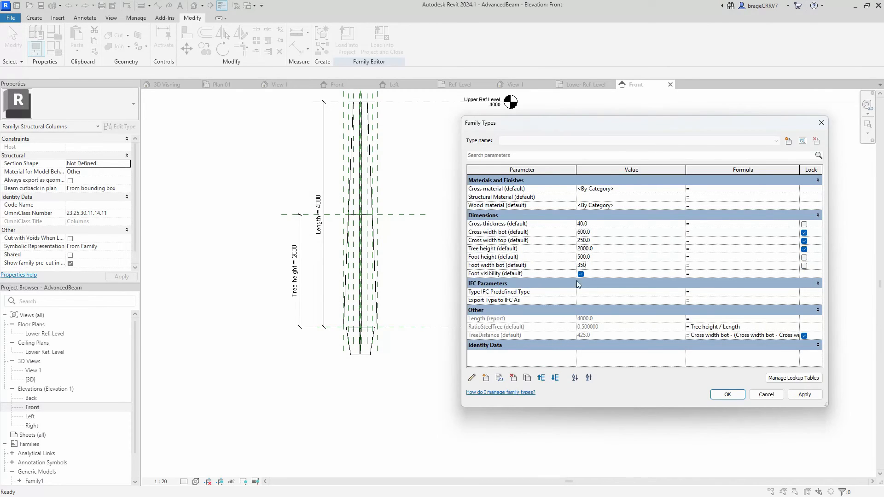
{"action": "type", "text": "350"}
{"action": "left_click", "coordinate": [803, 395]}
{"action": "left_click", "coordinate": [726, 394]}
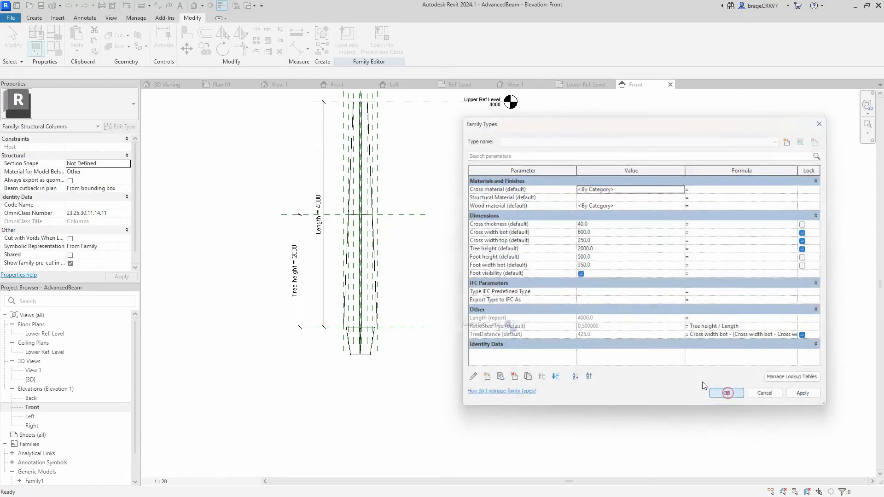
- Open the type properties of the nested Foot round column type under the Generic Models families
{"action": "scroll", "coordinate": [84, 399], "scroll_direction": "down", "scroll_amount": 1}
{"action": "left_click", "coordinate": [19, 454]}
{"action": "left_click", "coordinate": [36, 463]}
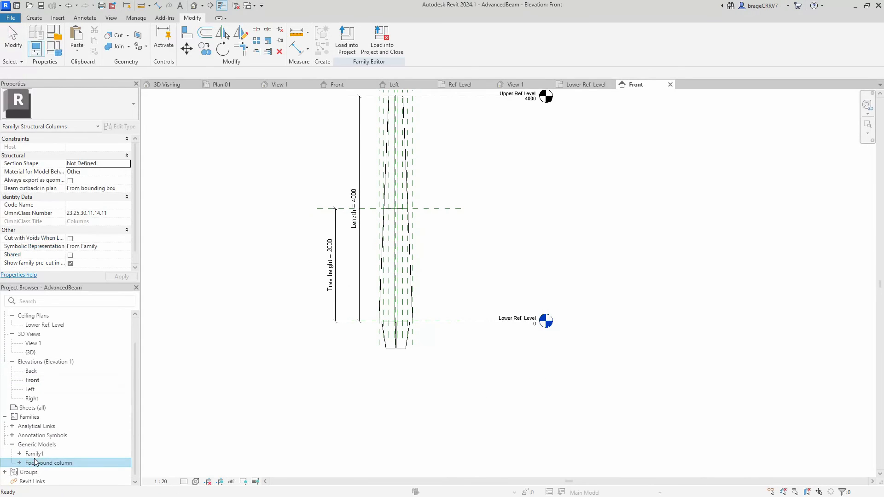
{"action": "right_click", "coordinate": [39, 466]}
{"action": "left_click", "coordinate": [39, 466]}
{"action": "left_click", "coordinate": [19, 463]}
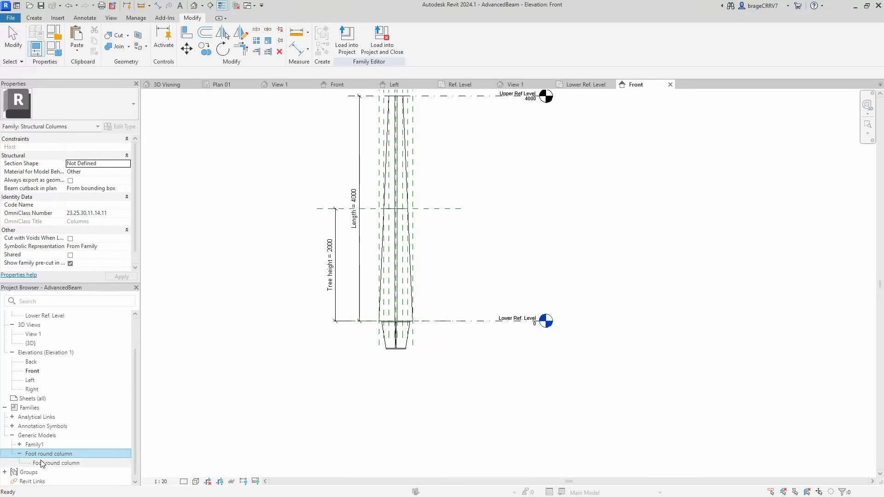
{"action": "right_click", "coordinate": [55, 455]}
{"action": "left_click", "coordinate": [52, 463]}
{"action": "right_click", "coordinate": [52, 463]}
{"action": "left_click", "coordinate": [103, 416]}
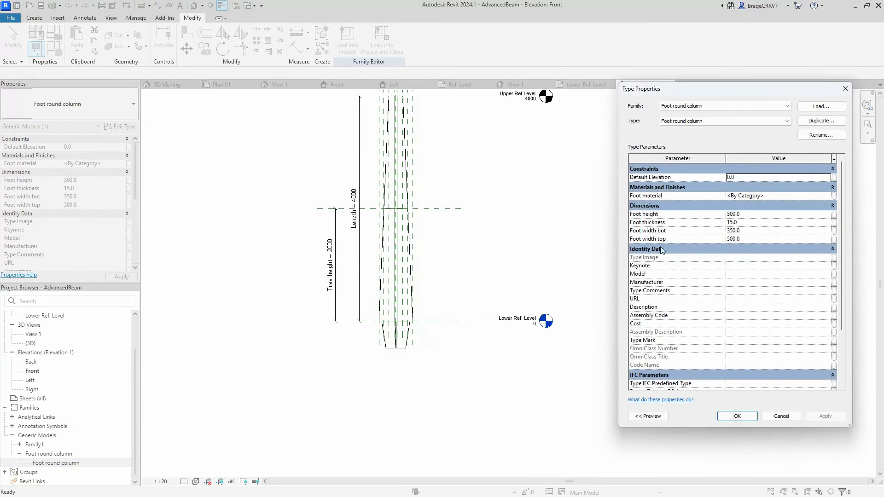
- Associate the foot's Foot material with Cross material and its Foot height with the column's Foot height parameter
{"action": "left_click", "coordinate": [833, 197]}
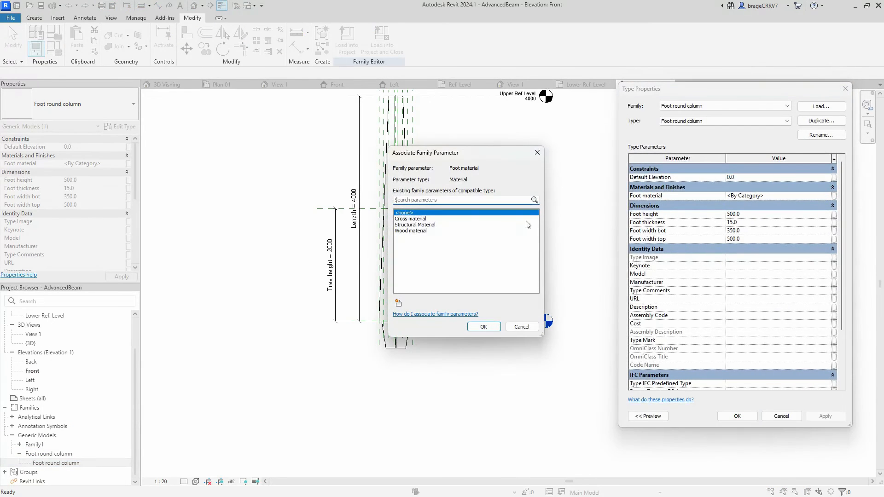
{"action": "left_click", "coordinate": [416, 219]}
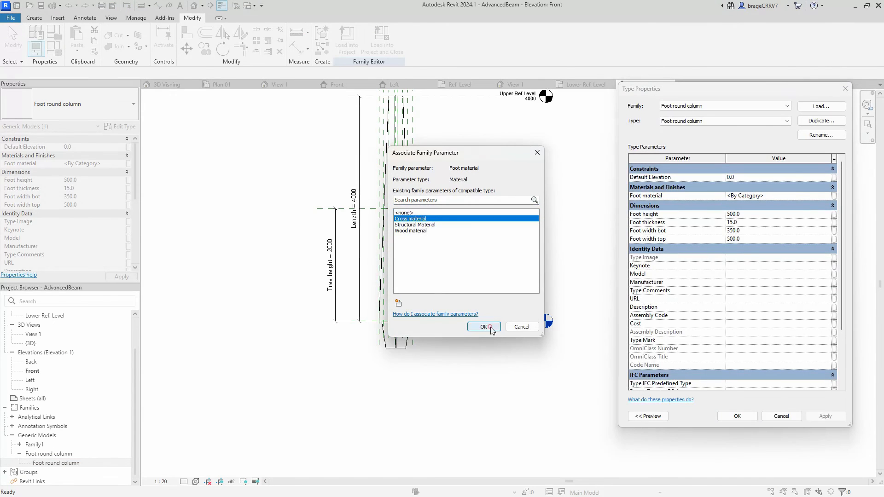
{"action": "left_click", "coordinate": [484, 327]}
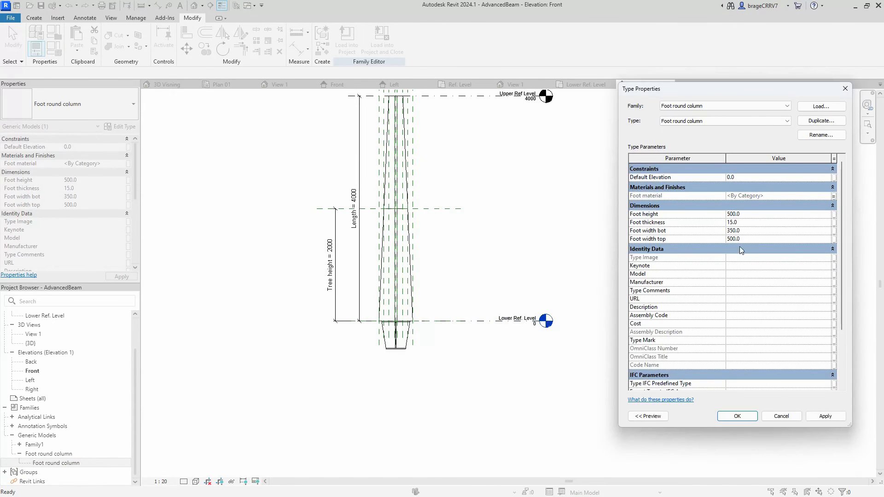
{"action": "left_click", "coordinate": [835, 214]}
{"action": "left_click", "coordinate": [409, 237]}
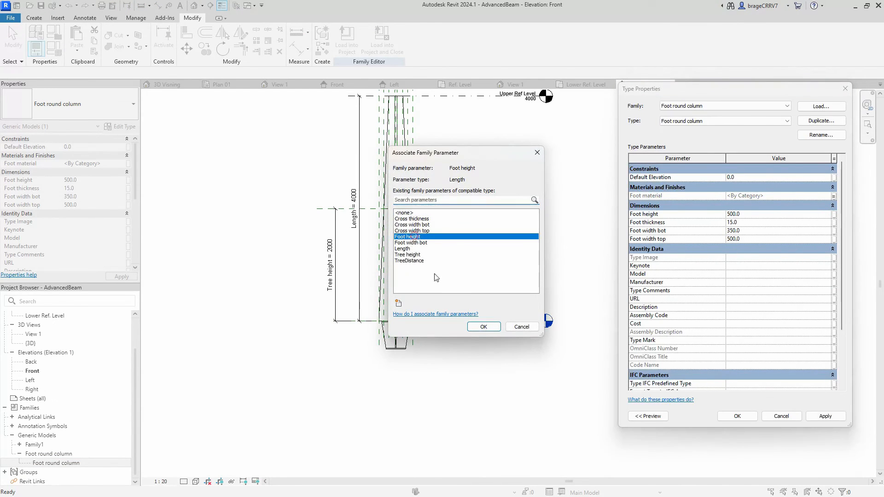
{"action": "left_click", "coordinate": [483, 327]}
- Associate the foot's Foot thickness with Cross thickness and its Foot width bot with the column's Foot width bot
{"action": "left_click", "coordinate": [834, 223]}
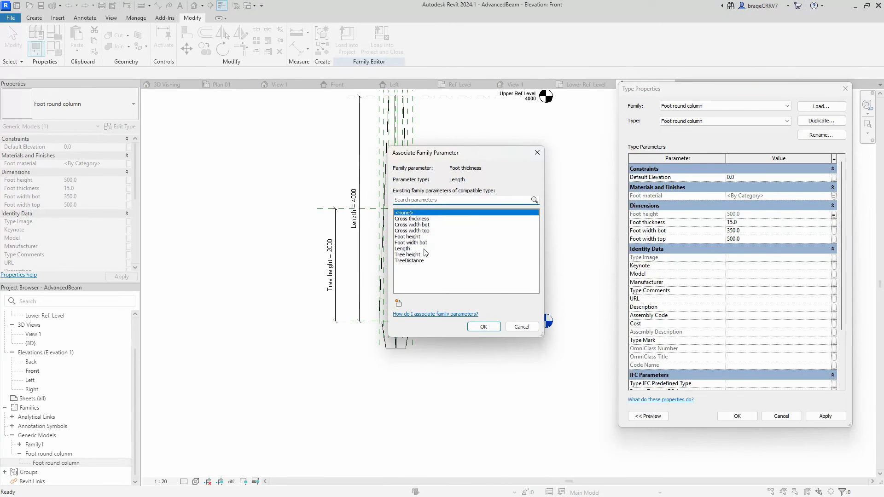
{"action": "left_click", "coordinate": [422, 219]}
{"action": "left_click", "coordinate": [483, 327]}
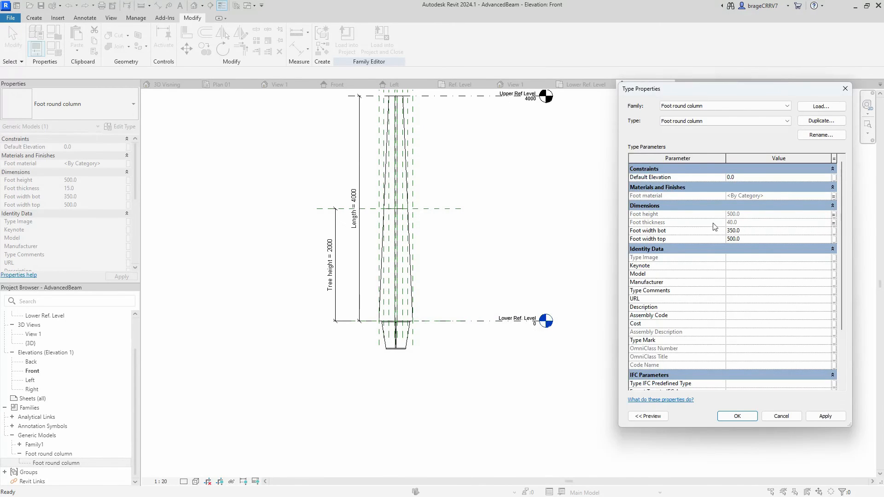
{"action": "left_click", "coordinate": [835, 232]}
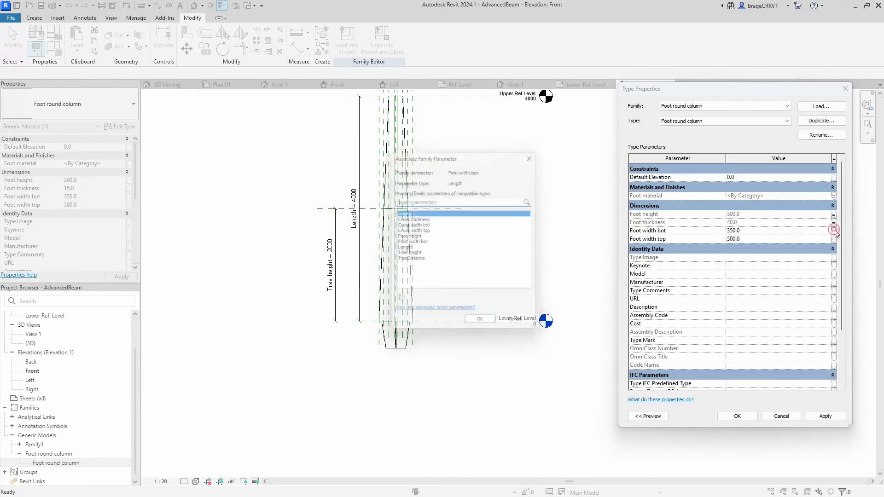
{"action": "left_click", "coordinate": [411, 243]}
{"action": "left_click", "coordinate": [484, 327]}
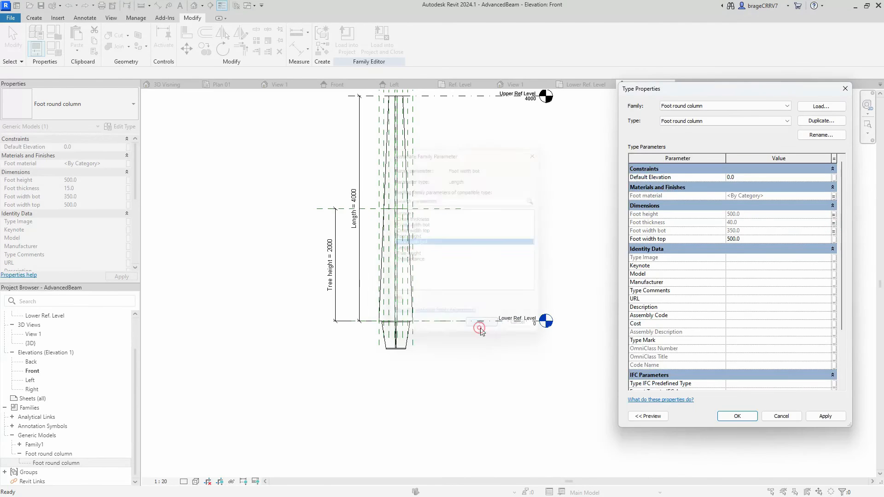
- Associate the foot's Foot width top with Cross width bot, then apply and accept the type properties
{"action": "left_click", "coordinate": [833, 240]}
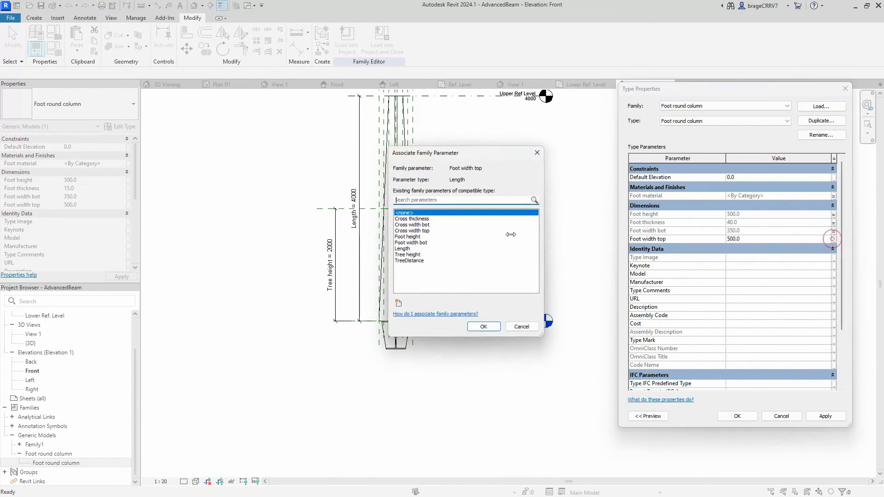
{"action": "left_click", "coordinate": [427, 231]}
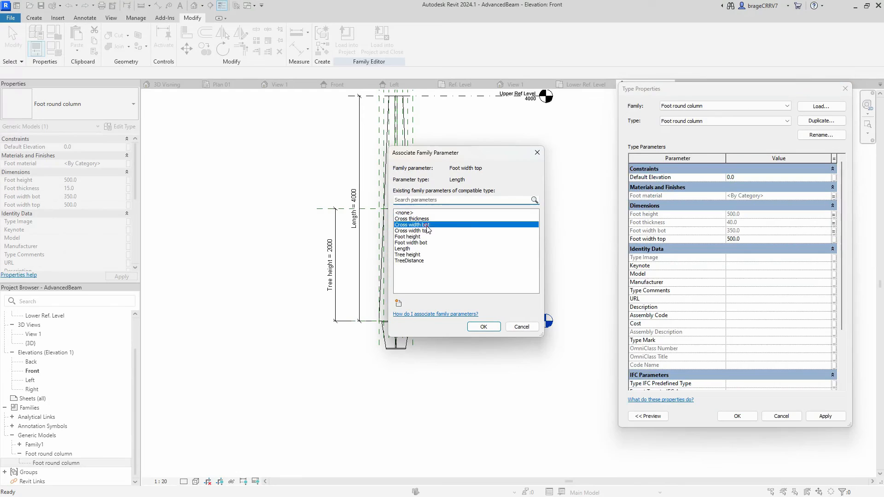
{"action": "left_click", "coordinate": [483, 327]}
{"action": "left_click", "coordinate": [823, 417]}
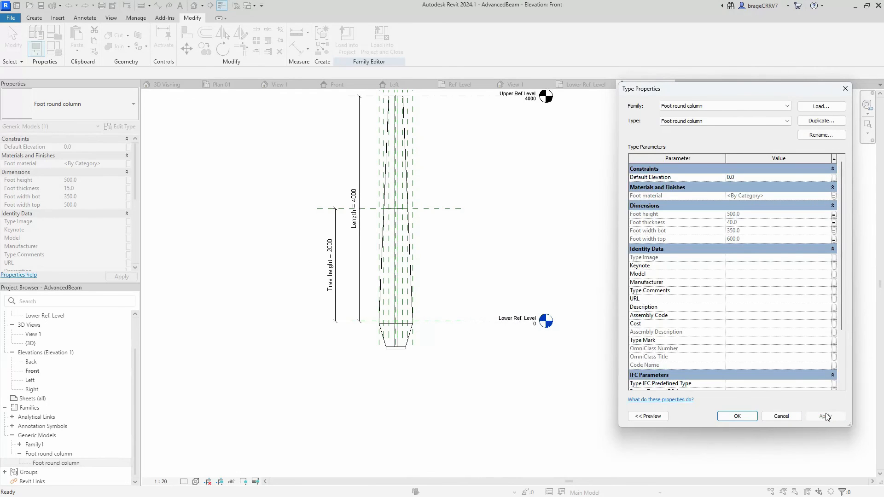
{"action": "left_click", "coordinate": [738, 417]}
- Check the column family in 3D and load it into the EngineerBear.rvt project, overwriting the existing version
{"action": "left_click", "coordinate": [405, 402]}
{"action": "scroll", "coordinate": [257, 210], "scroll_direction": "down", "scroll_amount": 1}
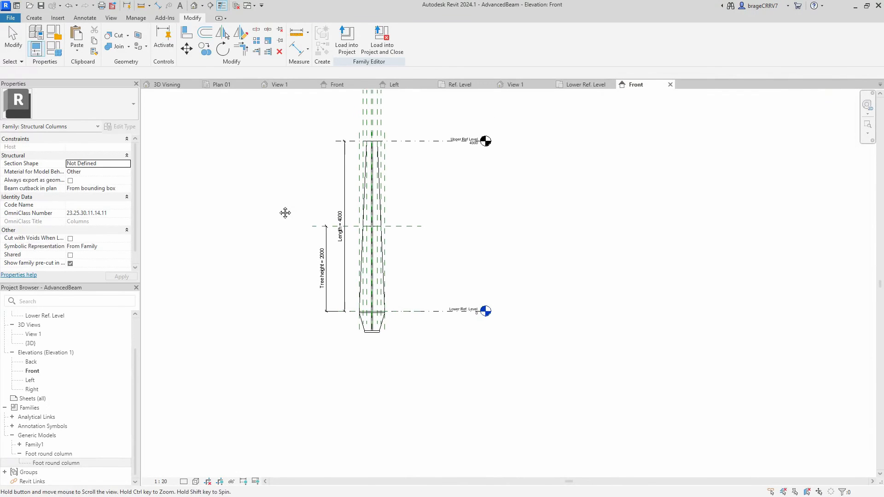
{"action": "left_click", "coordinate": [194, 6]}
{"action": "mouse_move", "coordinate": [469, 352]}
{"action": "middle_mouse_down", "text": "shift"}
{"action": "mouse_move", "coordinate": [418, 316]}
{"action": "mouse_move", "coordinate": [471, 354]}
{"action": "mouse_move", "coordinate": [587, 315]}
{"action": "mouse_move", "coordinate": [562, 372]}
{"action": "mouse_move", "coordinate": [477, 359]}
{"action": "middle_mouse_up", "text": "shift"}
{"action": "scroll", "coordinate": [471, 405], "scroll_direction": "up", "scroll_amount": 6}
{"action": "scroll", "coordinate": [591, 319], "scroll_direction": "down", "scroll_amount": 4}
{"action": "scroll", "coordinate": [478, 353], "scroll_direction": "down", "scroll_amount": 1}
{"action": "left_click", "coordinate": [346, 41]}
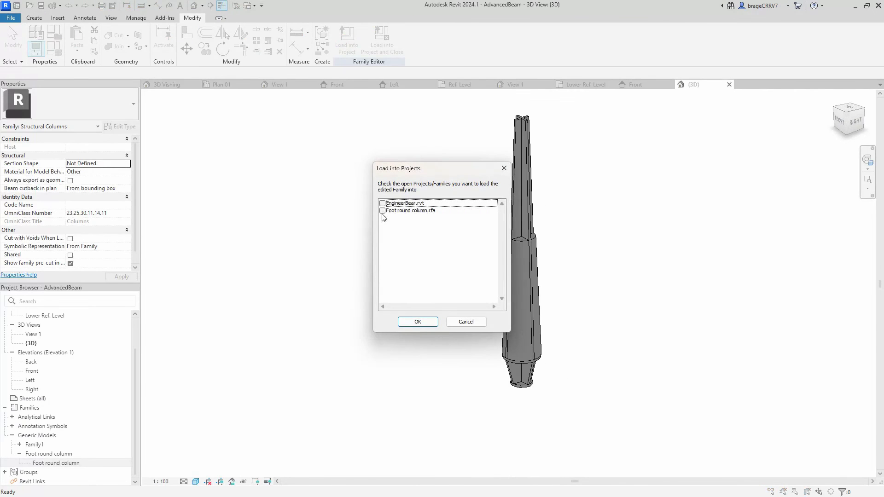
{"action": "left_click", "coordinate": [382, 204]}
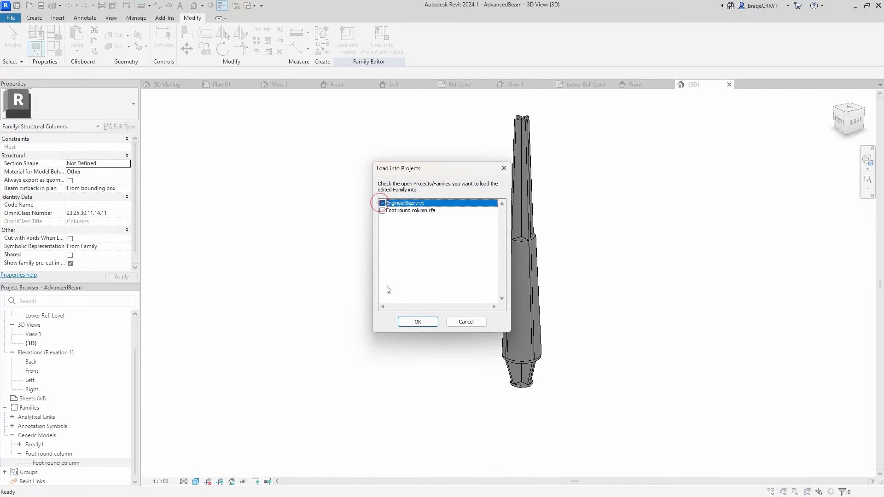
{"action": "left_click", "coordinate": [417, 322]}
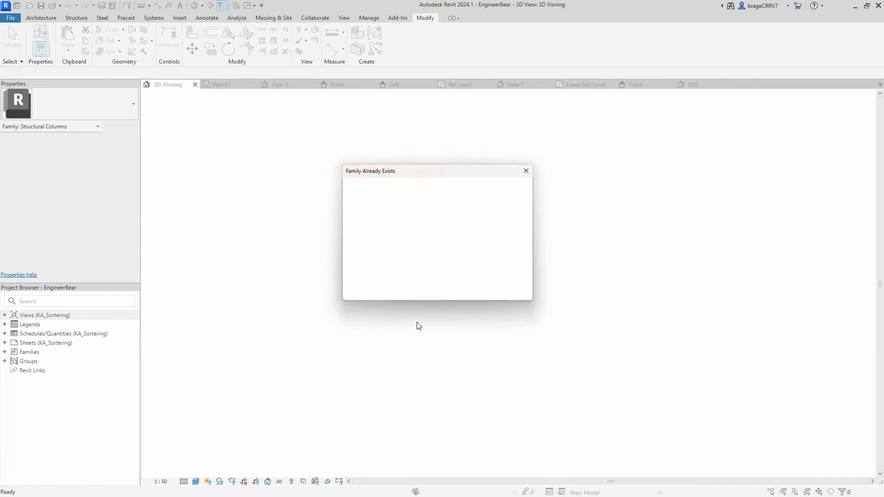
{"action": "left_click", "coordinate": [419, 225]}
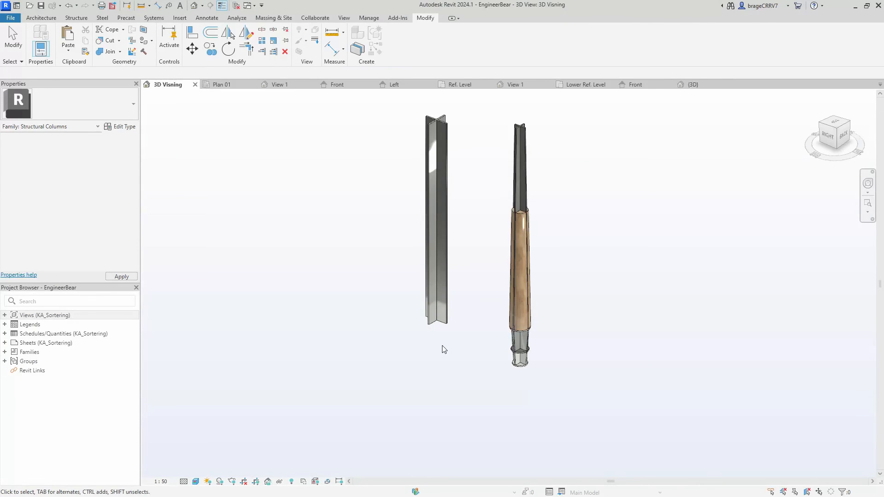
- Delete the separate Foot round column instance beneath the AdvancedBeam column
{"action": "left_click", "coordinate": [509, 357]}
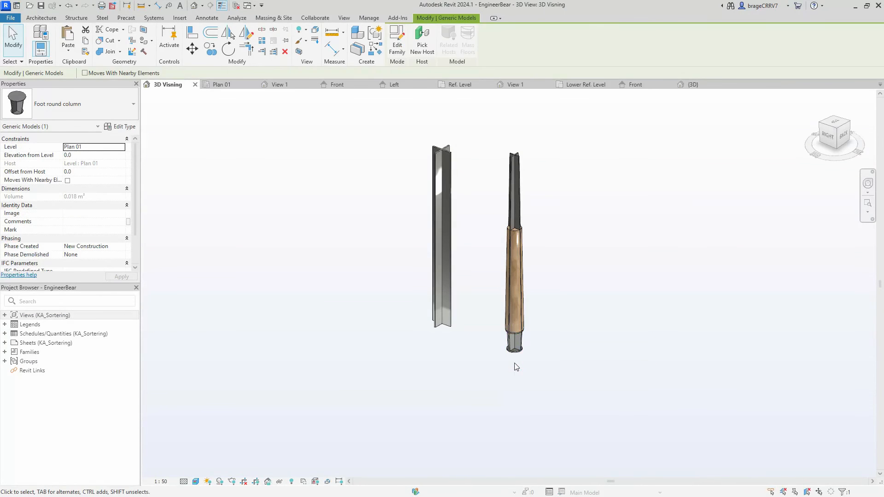
{"action": "left_click", "coordinate": [509, 385]}
{"action": "mouse_move", "coordinate": [509, 385]}
{"action": "middle_mouse_down", "text": "shift"}
{"action": "mouse_move", "coordinate": [620, 277]}
{"action": "mouse_move", "coordinate": [560, 323]}
{"action": "mouse_move", "coordinate": [552, 390]}
{"action": "mouse_move", "coordinate": [537, 377]}
{"action": "mouse_move", "coordinate": [514, 387]}
{"action": "middle_mouse_up", "text": "shift"}
- Turn off Foot visibility for the placed AdvancedBeam column
{"action": "left_click", "coordinate": [522, 333]}
{"action": "scroll", "coordinate": [107, 200], "scroll_direction": "down", "scroll_amount": 5}
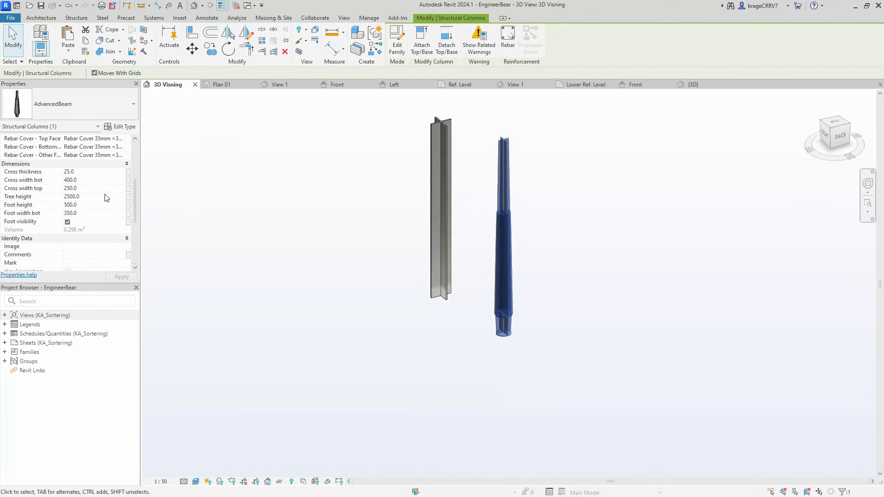
{"action": "left_click", "coordinate": [438, 370]}
{"action": "scroll", "coordinate": [487, 335], "scroll_direction": "up", "scroll_amount": 3}
{"action": "left_click", "coordinate": [490, 330]}
{"action": "left_click", "coordinate": [68, 222]}
{"action": "left_click", "coordinate": [442, 347]}
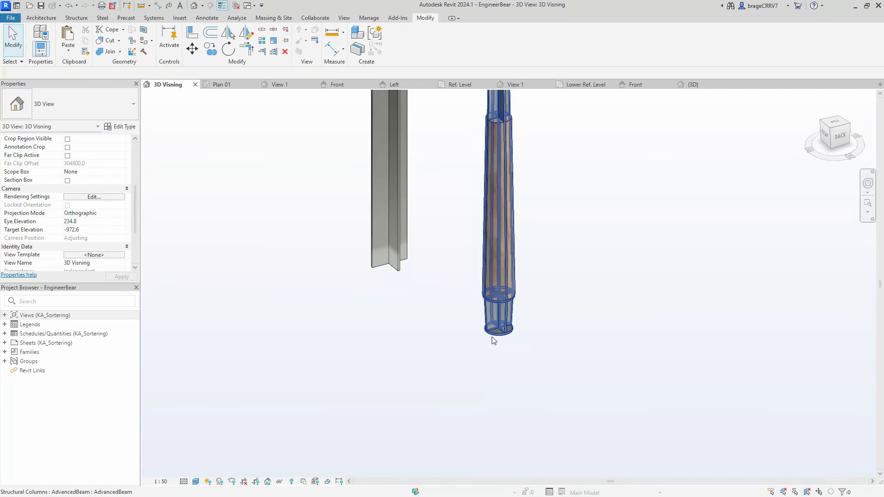
- In the AdvancedBeam family's 3D view, associate the nested foot's Visible property with the Foot visibility parameter
{"action": "left_click", "coordinate": [693, 85]}
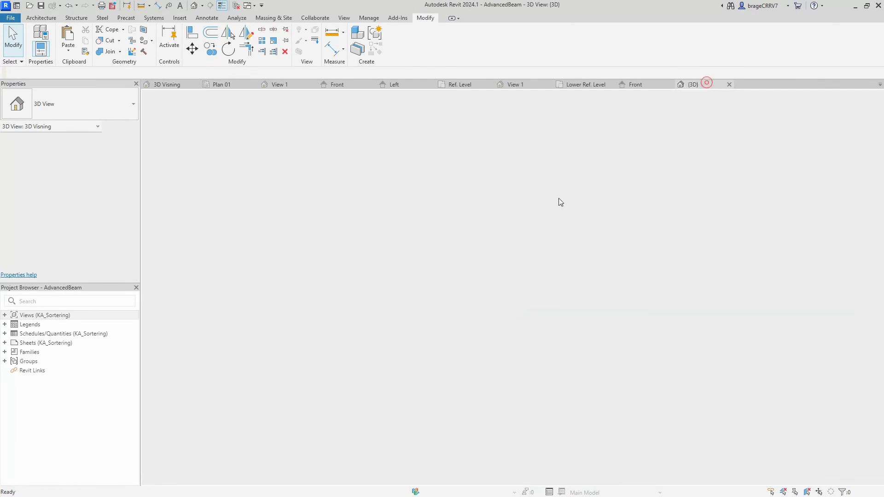
{"action": "left_click", "coordinate": [512, 353]}
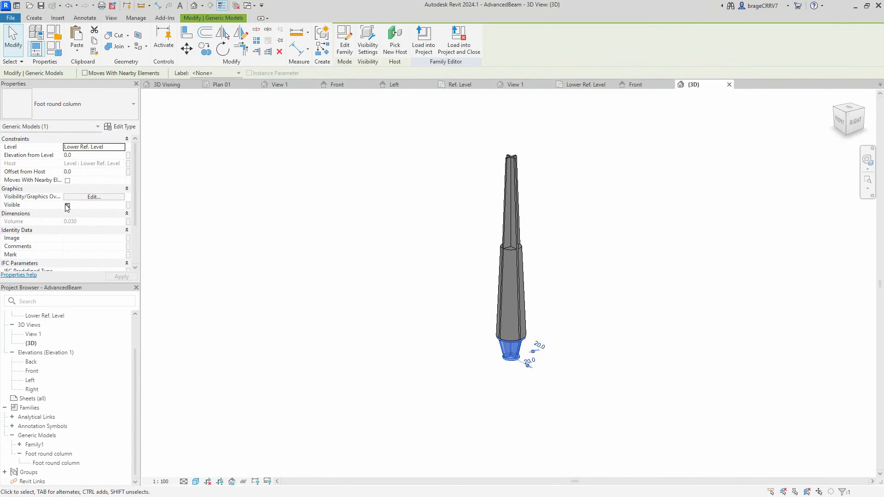
{"action": "scroll", "coordinate": [18, 190], "scroll_direction": "down", "scroll_amount": 1}
{"action": "left_click", "coordinate": [128, 189]}
{"action": "left_click", "coordinate": [405, 217]}
{"action": "left_click", "coordinate": [483, 326]}
{"action": "left_click", "coordinate": [469, 355]}
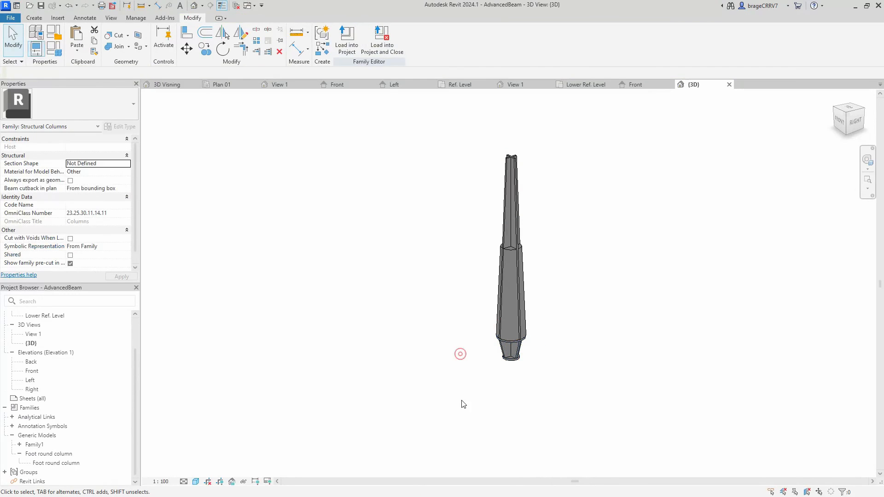
- Reload the AdvancedBeam family into the project, overwriting the existing version
{"action": "left_click", "coordinate": [366, 54]}
{"action": "left_click", "coordinate": [417, 321]}
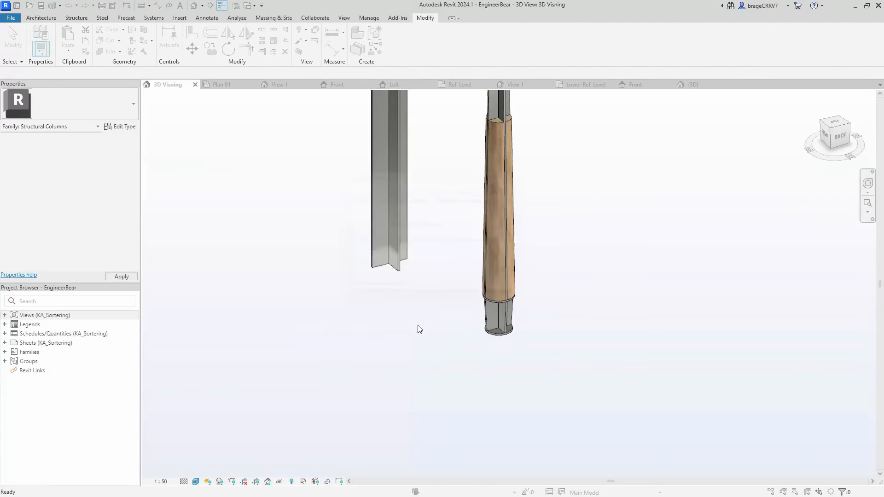
{"action": "left_click", "coordinate": [424, 225]}
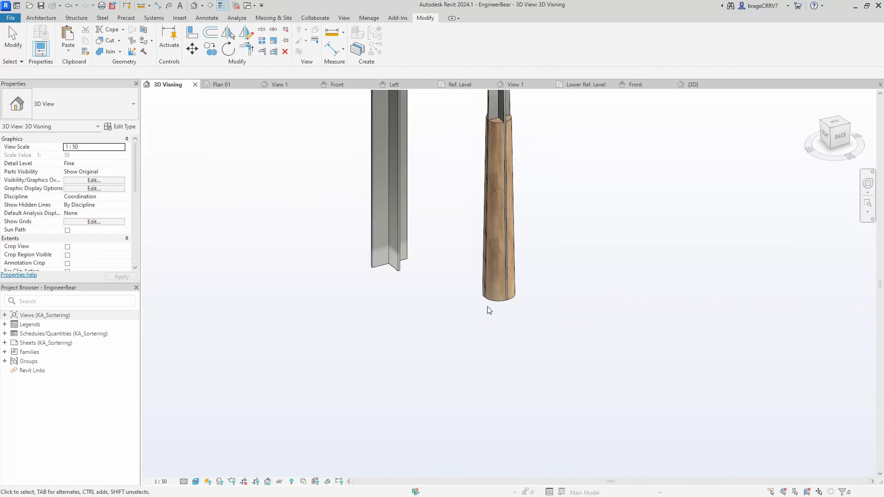
- Test the column's Foot visibility by switching it on, off and on again
{"action": "left_click", "coordinate": [492, 301]}
{"action": "scroll", "coordinate": [80, 214], "scroll_direction": "down", "scroll_amount": 4}
{"action": "left_click", "coordinate": [68, 247]}
{"action": "left_click", "coordinate": [389, 321]}
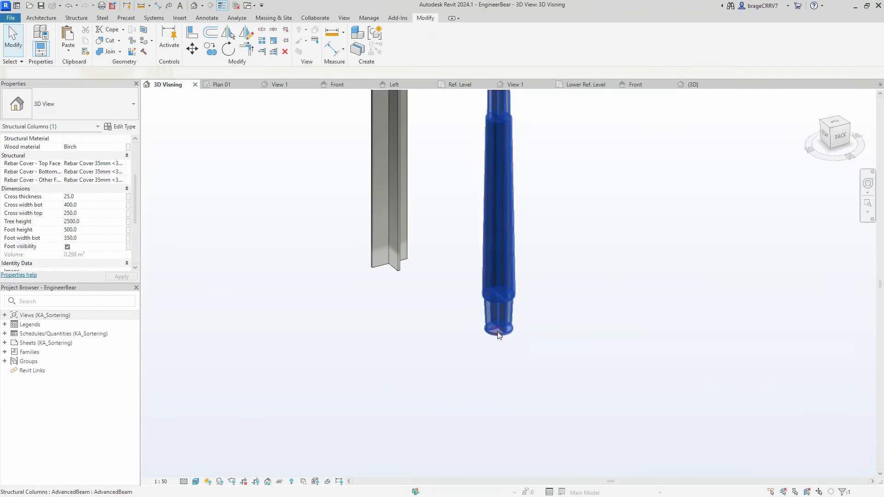
{"action": "left_click", "coordinate": [499, 335]}
{"action": "left_click", "coordinate": [519, 353]}
{"action": "left_click", "coordinate": [497, 301]}
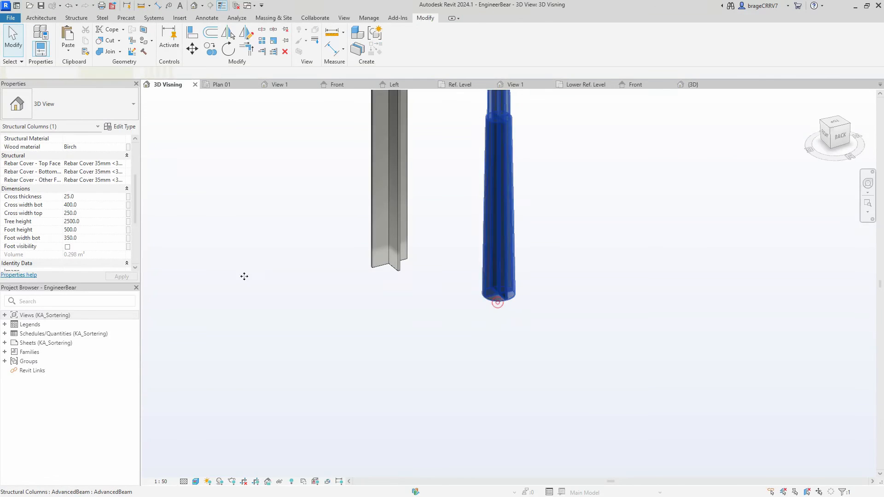
{"action": "left_click", "coordinate": [68, 247]}
{"action": "left_click", "coordinate": [322, 332]}
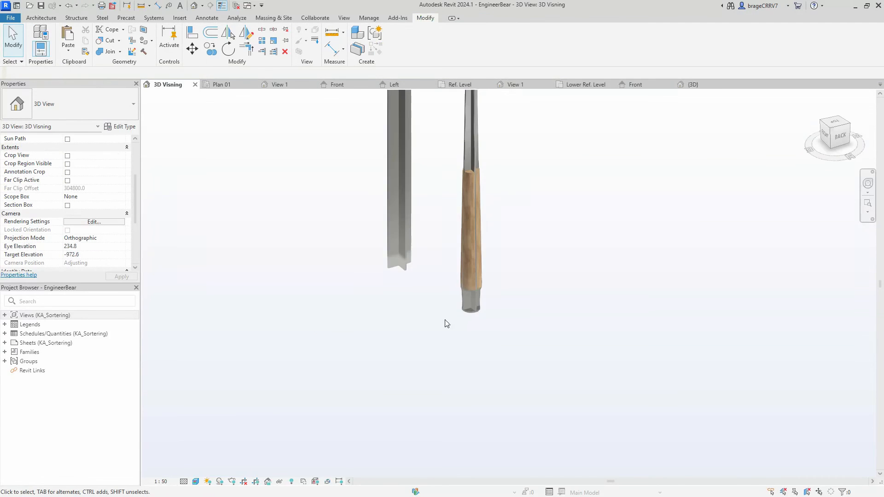
- Set the placed column's Foot height to 800 and its Foot width bot to 500
{"action": "left_click", "coordinate": [461, 292]}
{"action": "left_click", "coordinate": [88, 230]}
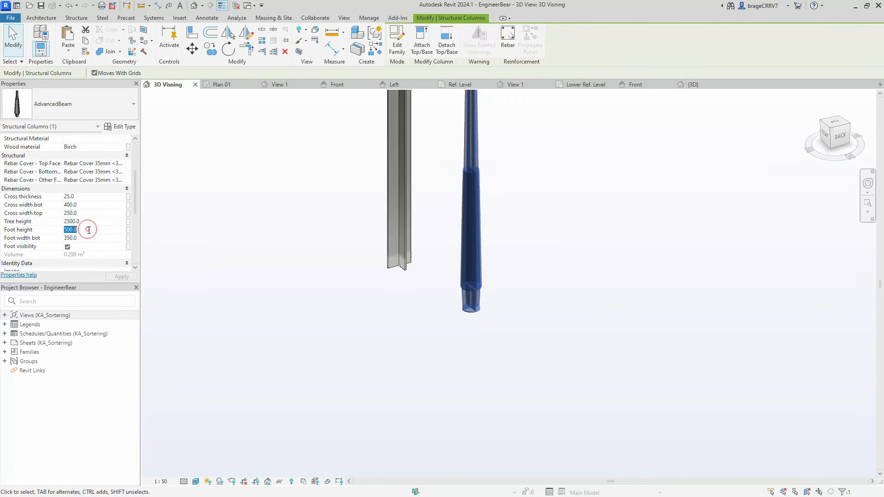
{"action": "type", "text": "800"}
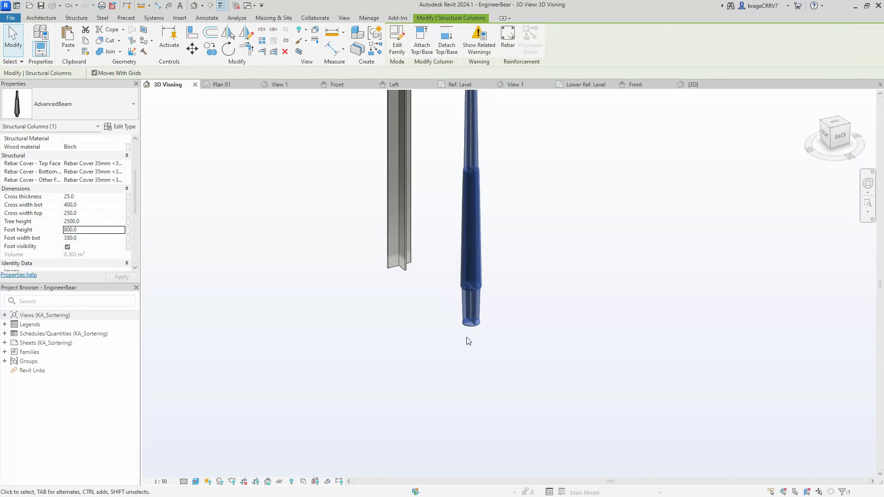
{"action": "left_click", "coordinate": [87, 237]}
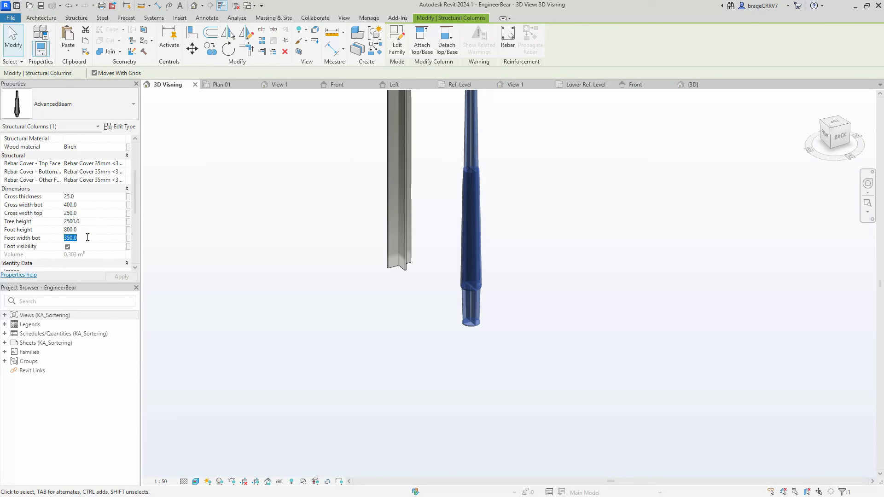
{"action": "type", "text": "500.0"}
{"action": "left_click", "coordinate": [413, 358]}
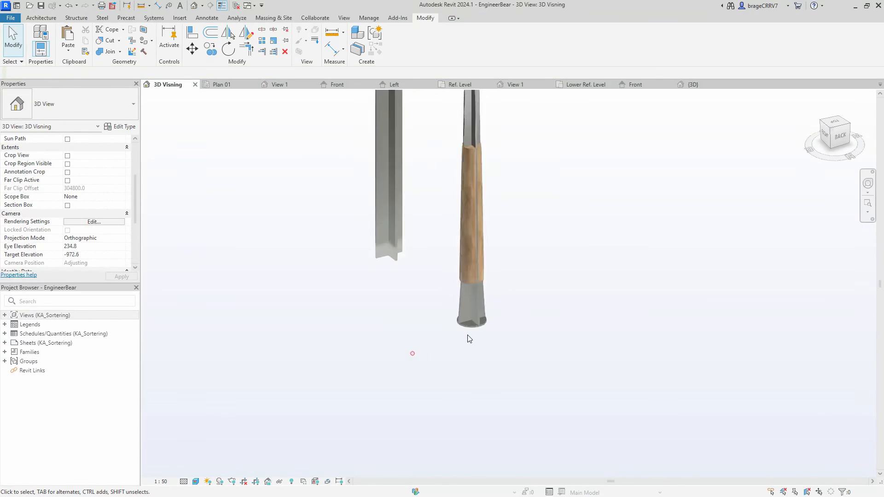
- Set the column's Foot width bot to 350 and Cross width bot to 600, and inspect the tapered foot in 3D
{"action": "scroll", "coordinate": [466, 349], "scroll_direction": "up", "scroll_amount": 3}
{"action": "left_click", "coordinate": [468, 321]}
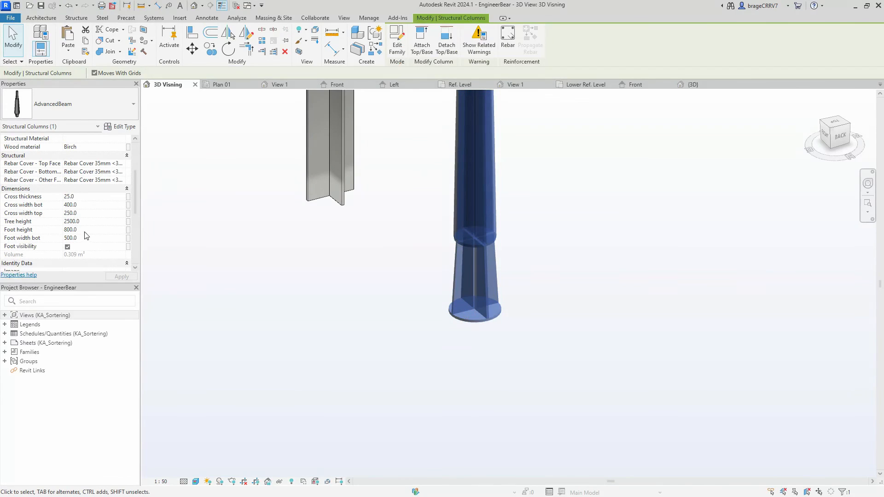
{"action": "left_click", "coordinate": [84, 238]}
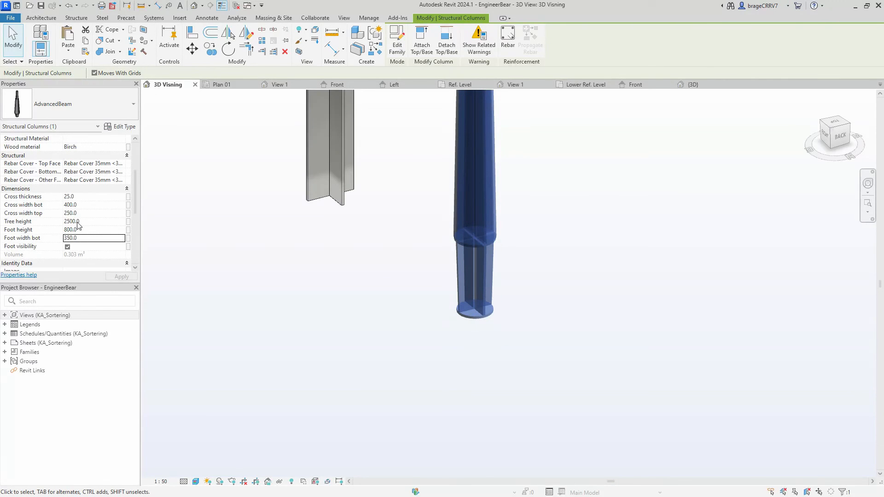
{"action": "left_click", "coordinate": [87, 205]}
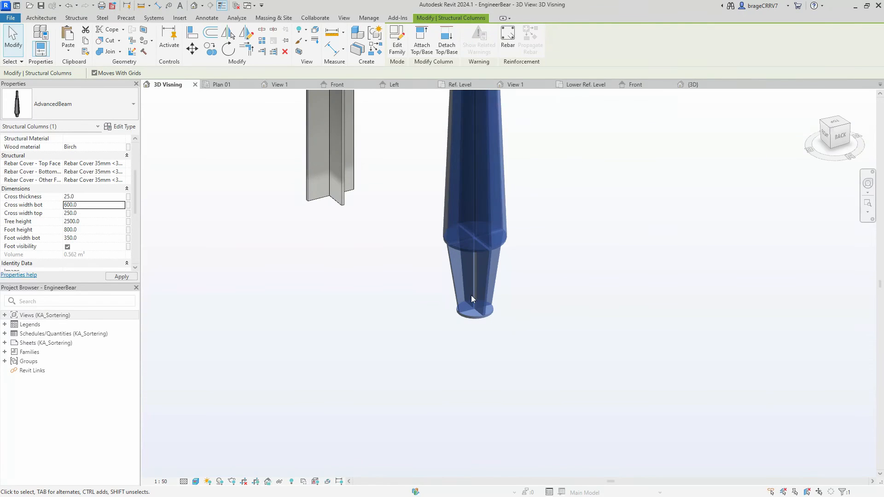
{"action": "left_click", "coordinate": [433, 320]}
{"action": "left_click", "coordinate": [451, 274]}
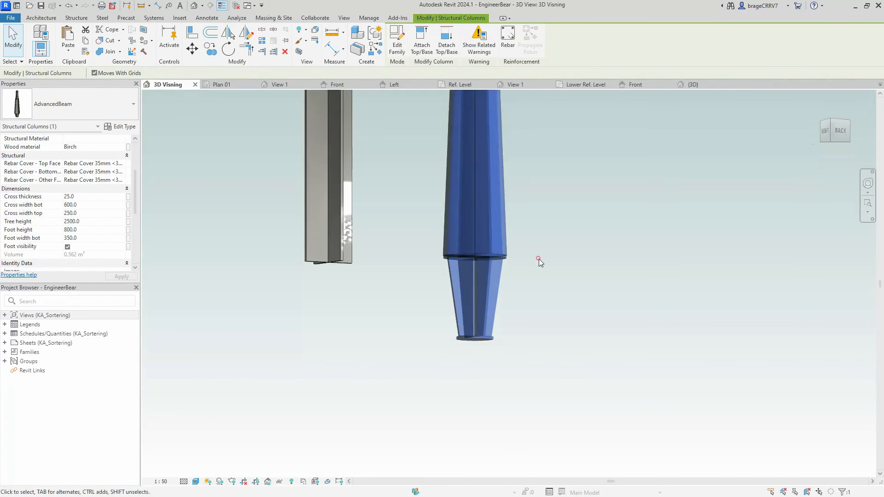
{"action": "left_click", "coordinate": [566, 313]}
{"action": "scroll", "coordinate": [612, 302], "scroll_direction": "down", "scroll_amount": 3}
{"action": "middle_click_drag", "start_coordinate": [612, 302], "coordinate": [618, 337], "text": "shift"}
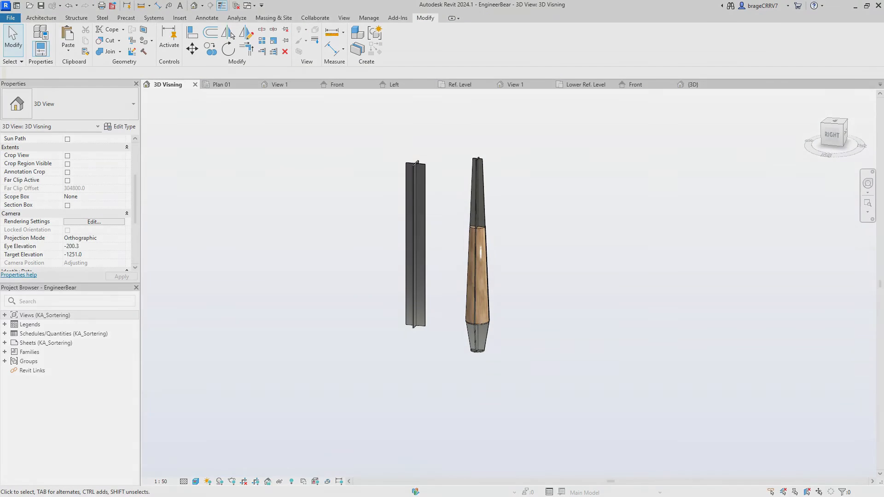